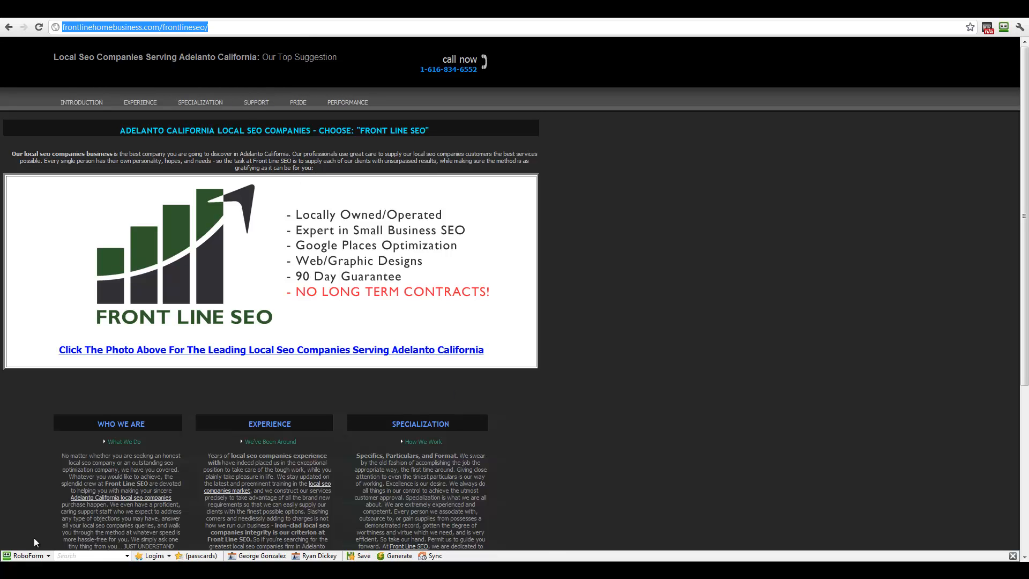
Step: Launch Internet Explorer from the Start menu as a second browser
{"action": "key", "text": "super"}
{"action": "left_click", "coordinate": [29, 368]}
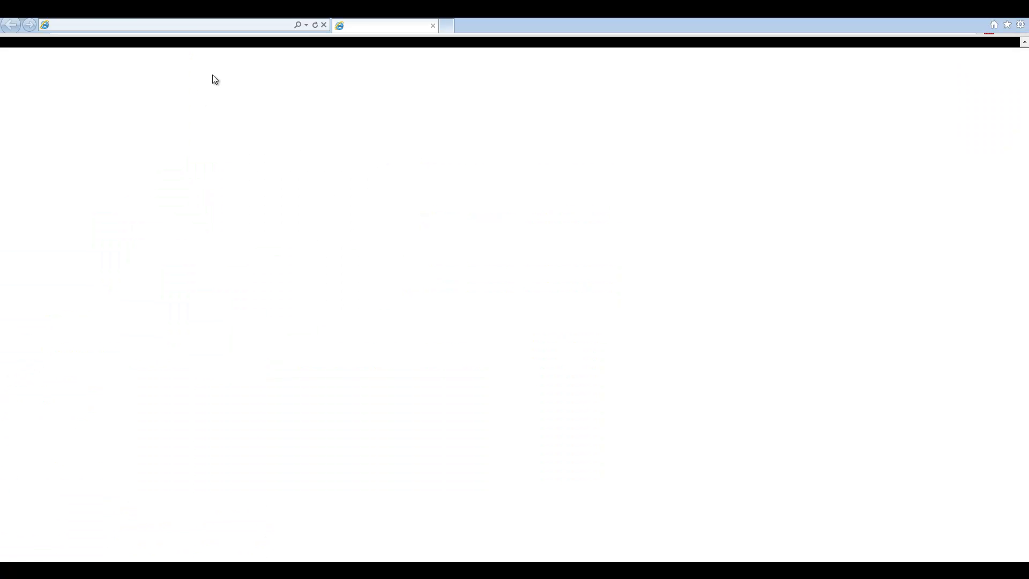
Step: Paste the copied Adelanto California Front Line SEO address into Internet Explorer and load it
{"action": "left_click", "coordinate": [113, 25]}
{"action": "right_click", "coordinate": [114, 25]}
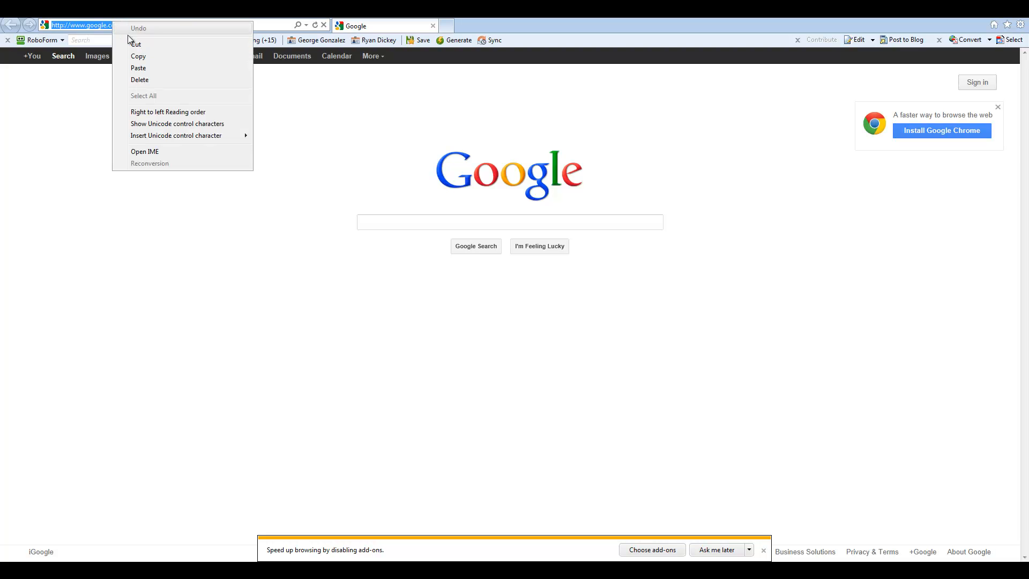
{"action": "left_click", "coordinate": [139, 68]}
{"action": "key", "text": "Return"}
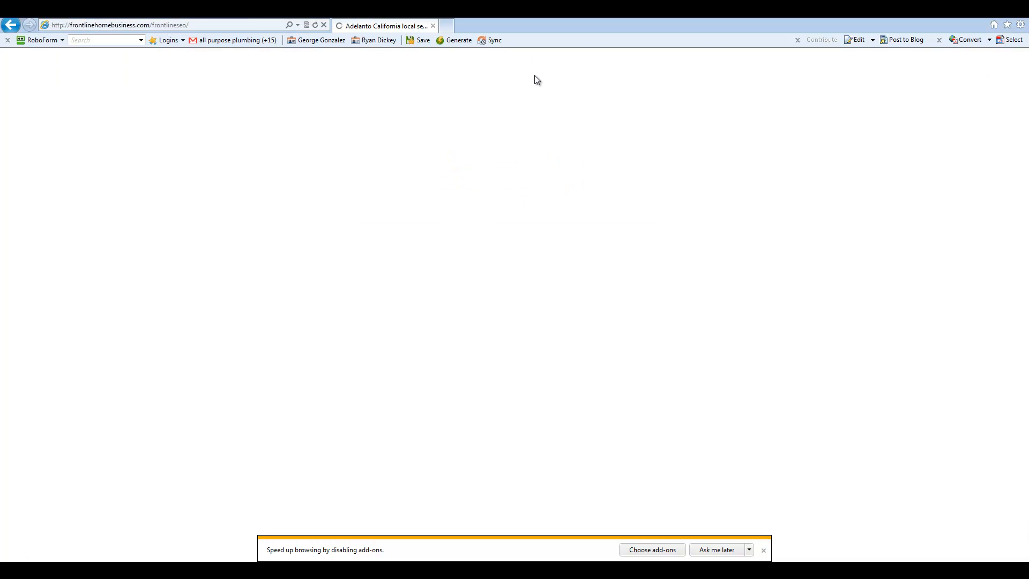
Step: Dismiss the add-ons bar, test the banner link, go back, and follow the EXPERIENCE link
{"action": "left_click", "coordinate": [765, 550]}
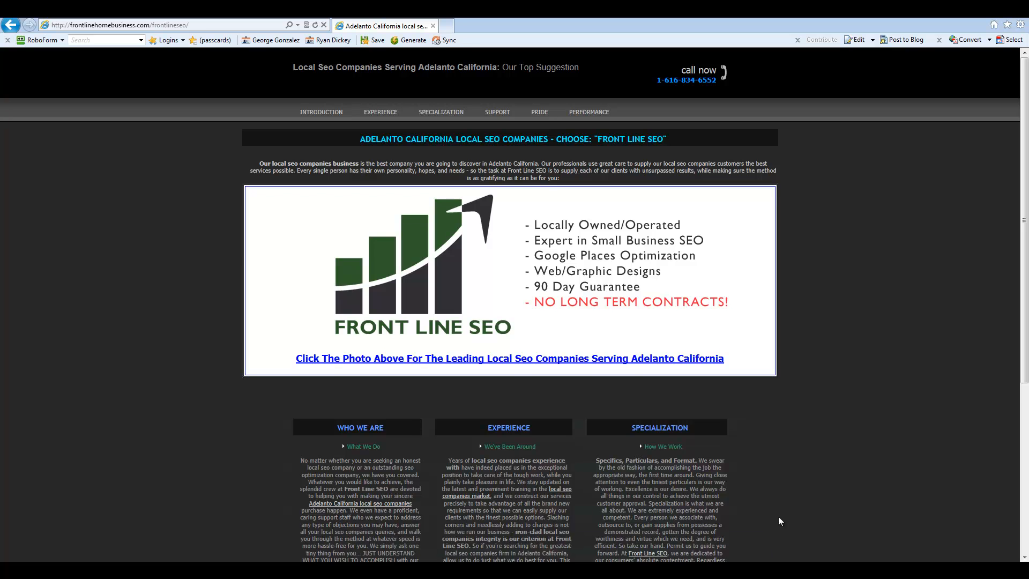
{"action": "scroll", "coordinate": [812, 301], "scroll_direction": "down", "scroll_amount": 5}
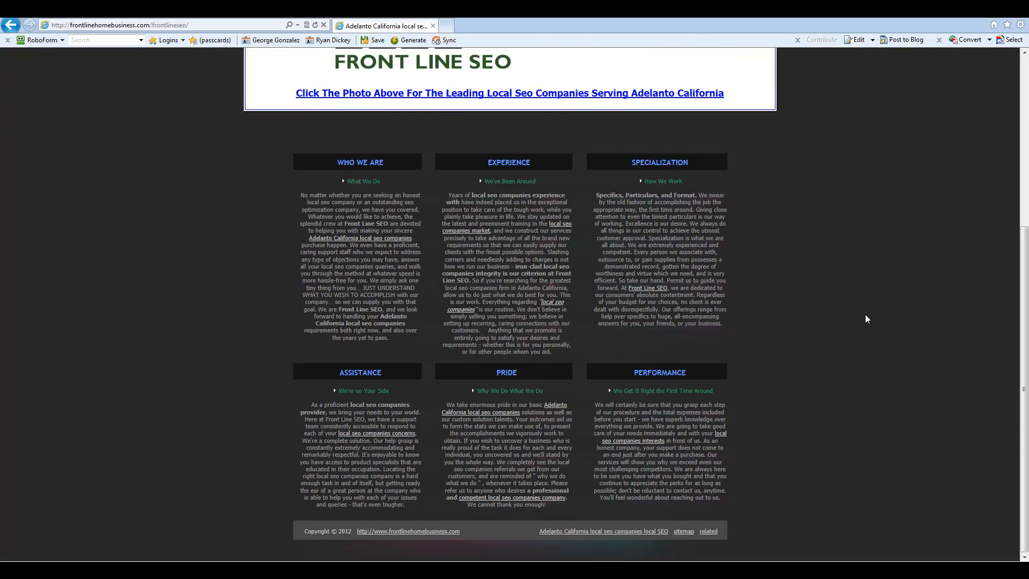
{"action": "scroll", "coordinate": [865, 315], "scroll_direction": "up", "scroll_amount": 5}
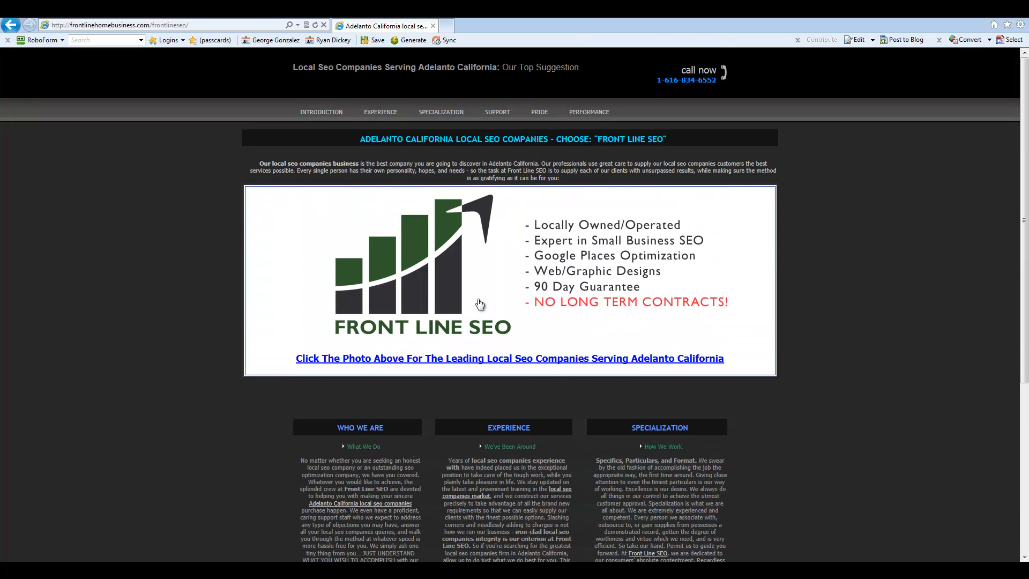
{"action": "left_click", "coordinate": [462, 276]}
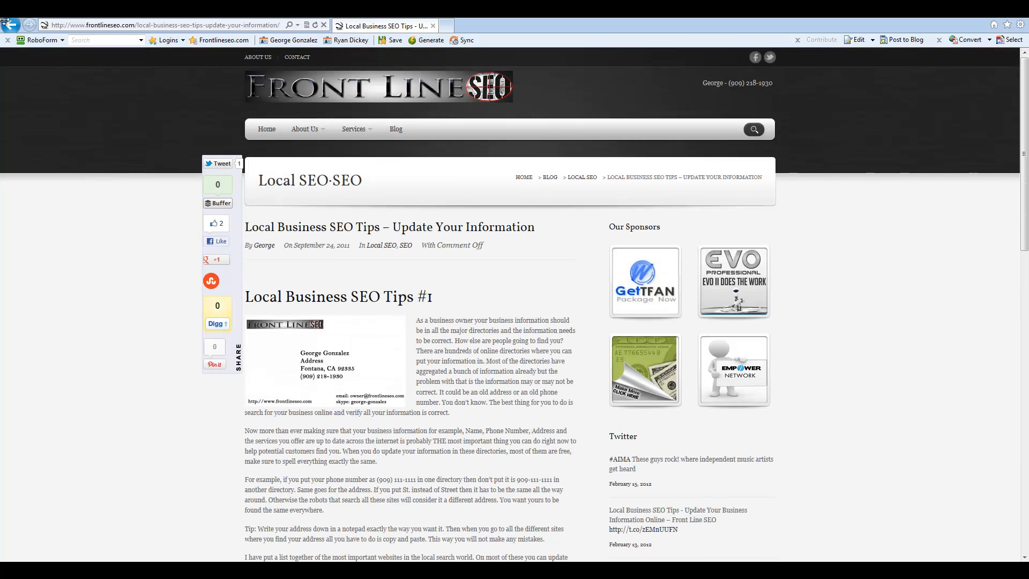
{"action": "left_click", "coordinate": [4, 24]}
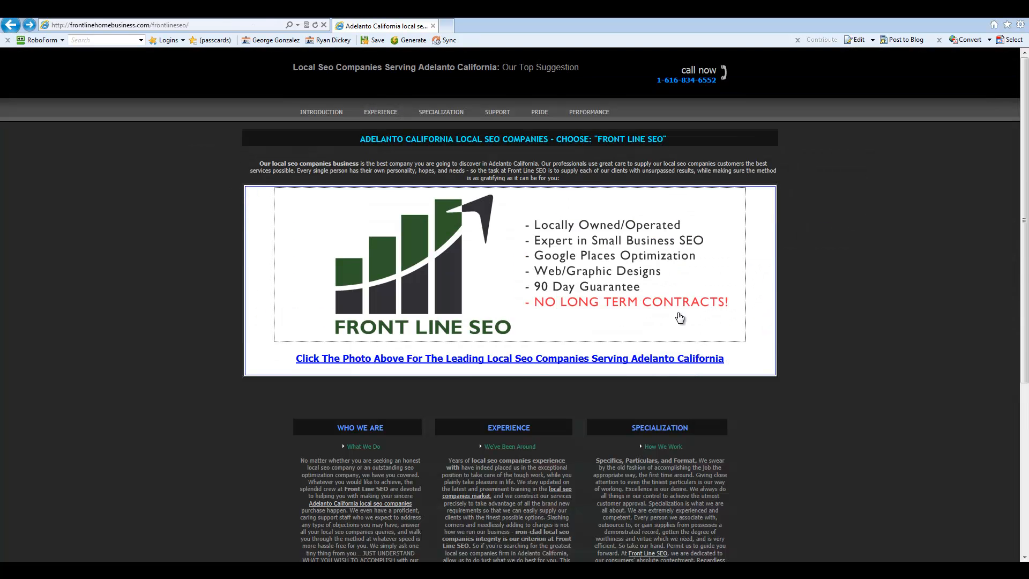
{"action": "left_click", "coordinate": [376, 111]}
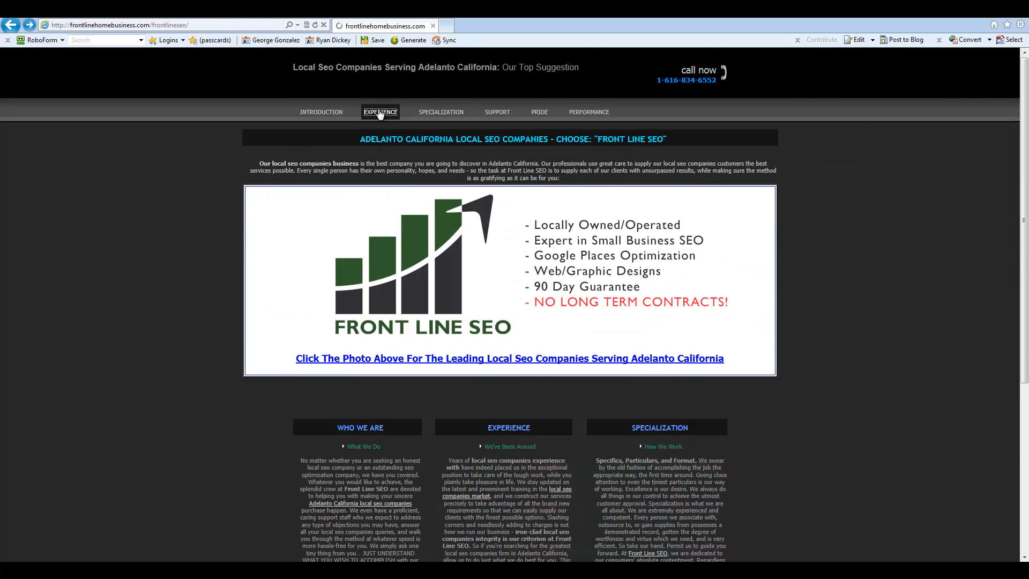
Step: Open the SPECIALIZATION and SUPPORT city pages and inspect the Baldwin Park heading and intro text
{"action": "left_click", "coordinate": [437, 113]}
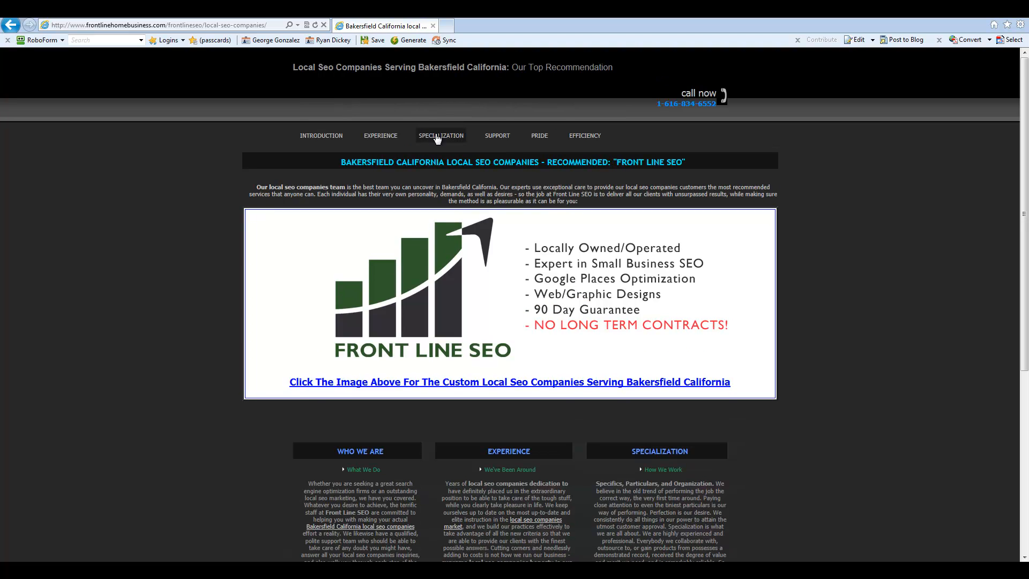
{"action": "left_click", "coordinate": [508, 139]}
{"action": "left_click_drag", "start_coordinate": [420, 139], "coordinate": [531, 142]}
{"action": "left_click", "coordinate": [578, 136]}
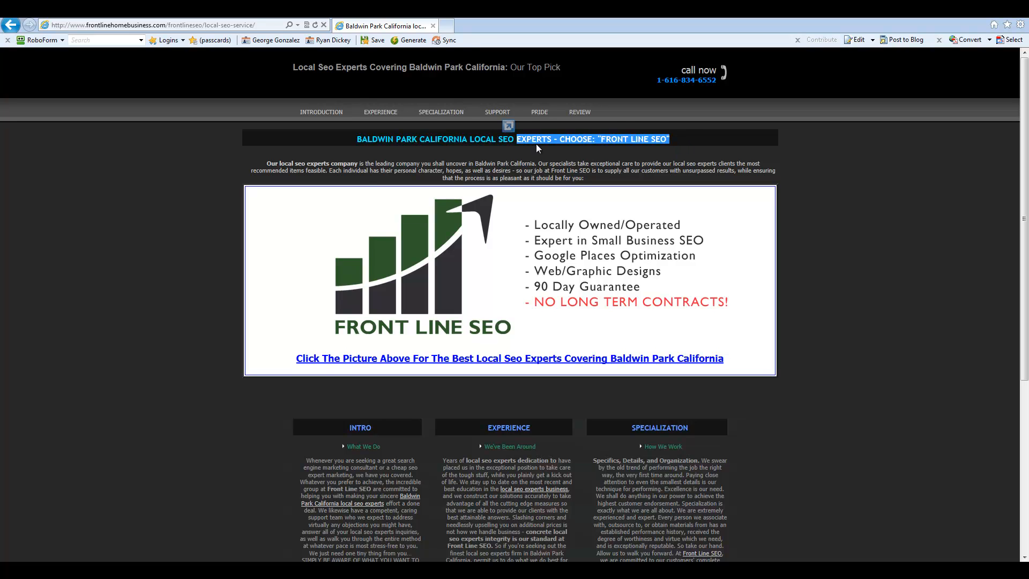
{"action": "left_click_drag", "start_coordinate": [267, 163], "coordinate": [510, 164]}
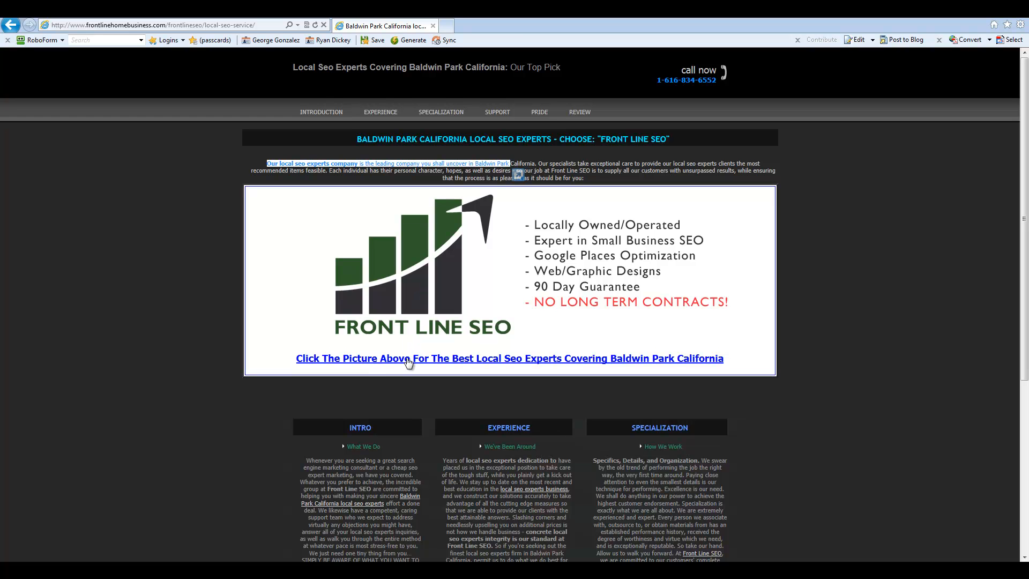
{"action": "scroll", "coordinate": [274, 346], "scroll_direction": "down", "scroll_amount": 5}
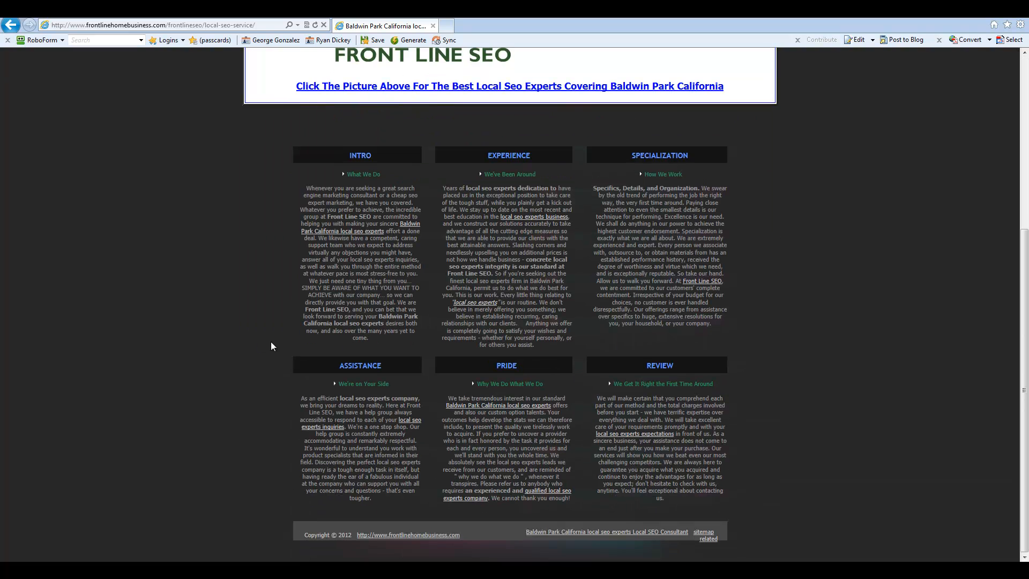
{"action": "scroll", "coordinate": [354, 386], "scroll_direction": "up", "scroll_amount": 5}
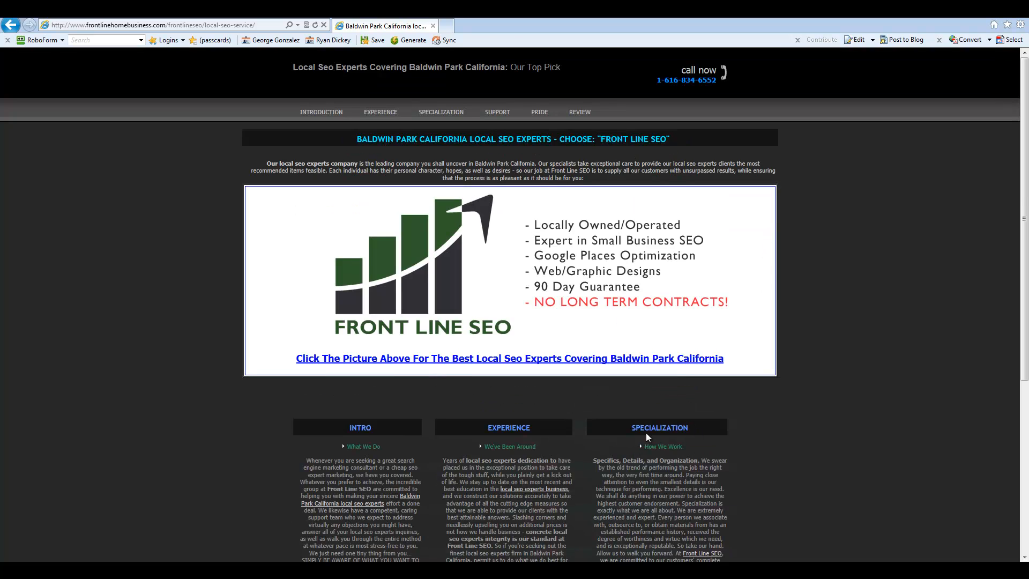
Step: Follow We've Been Around to the Brawley page and open its sitemap link
{"action": "left_click", "coordinate": [524, 448]}
{"action": "scroll", "coordinate": [750, 345], "scroll_direction": "down", "scroll_amount": 5}
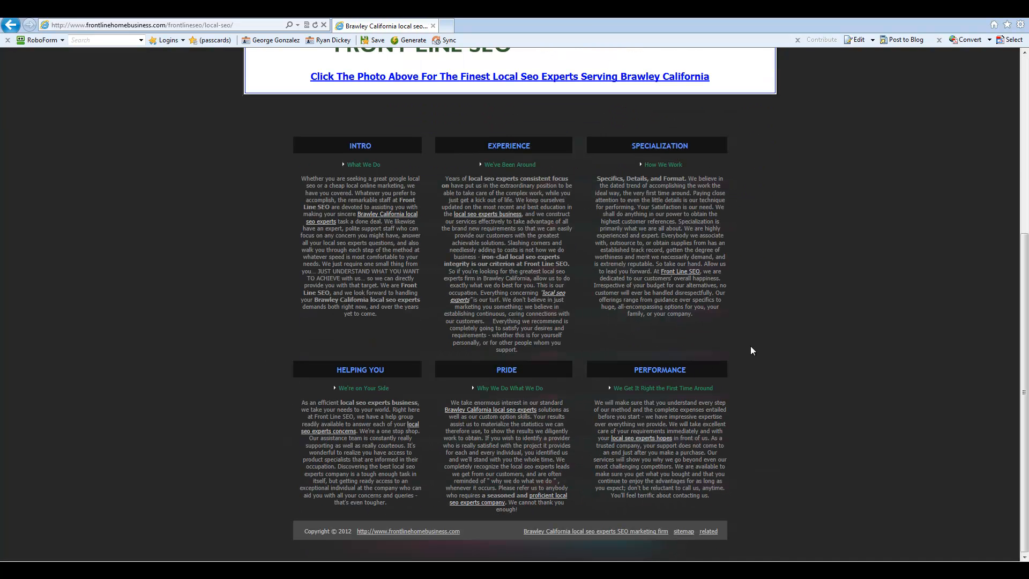
{"action": "left_click", "coordinate": [690, 536]}
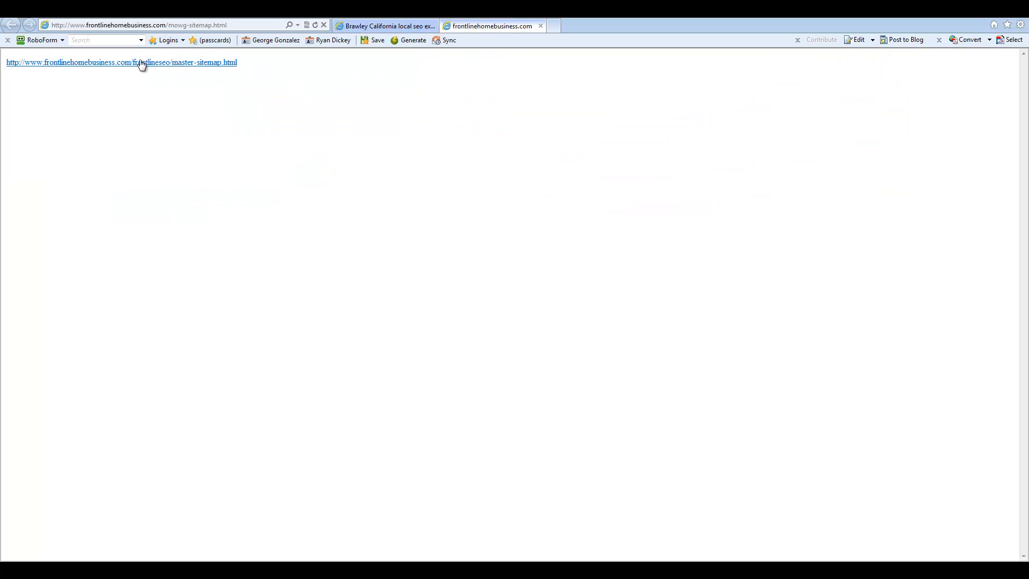
Step: Open the master sitemap and review its list of sub-sitemap links
{"action": "left_click_drag", "start_coordinate": [52, 25], "coordinate": [227, 25]}
{"action": "left_click", "coordinate": [196, 68]}
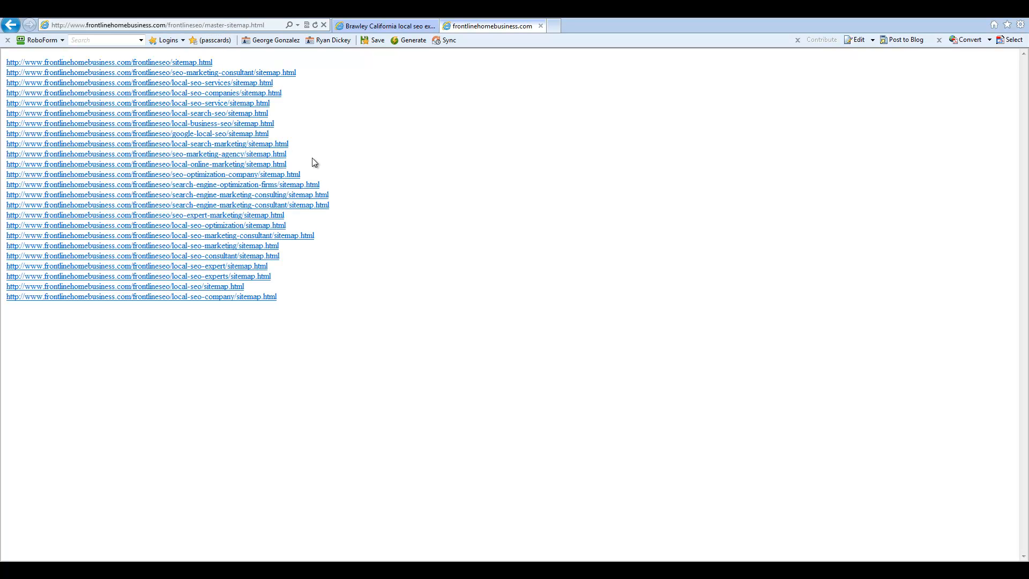
{"action": "left_click_drag", "start_coordinate": [309, 73], "coordinate": [344, 310]}
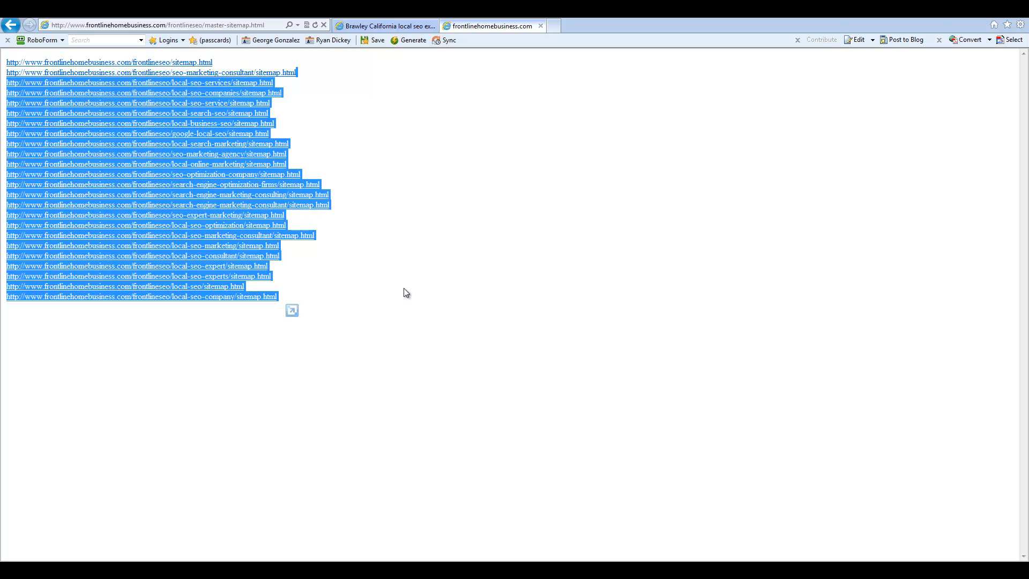
{"action": "left_click", "coordinate": [445, 115]}
Step: Load the Apple Valley page from the consultant sitemap, go back twice, then leave Internet Explorer
{"action": "left_click", "coordinate": [139, 204]}
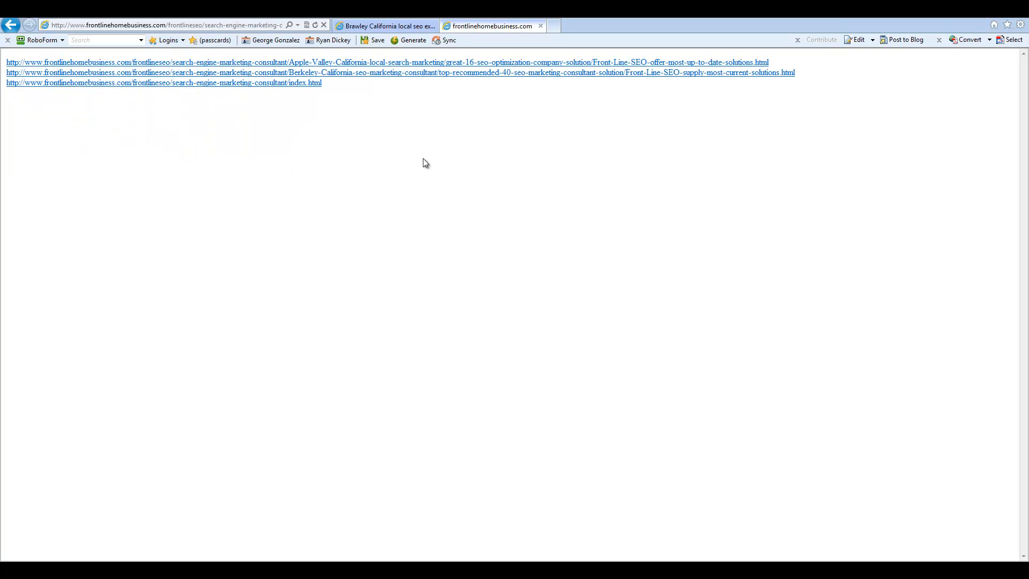
{"action": "left_click", "coordinate": [214, 65]}
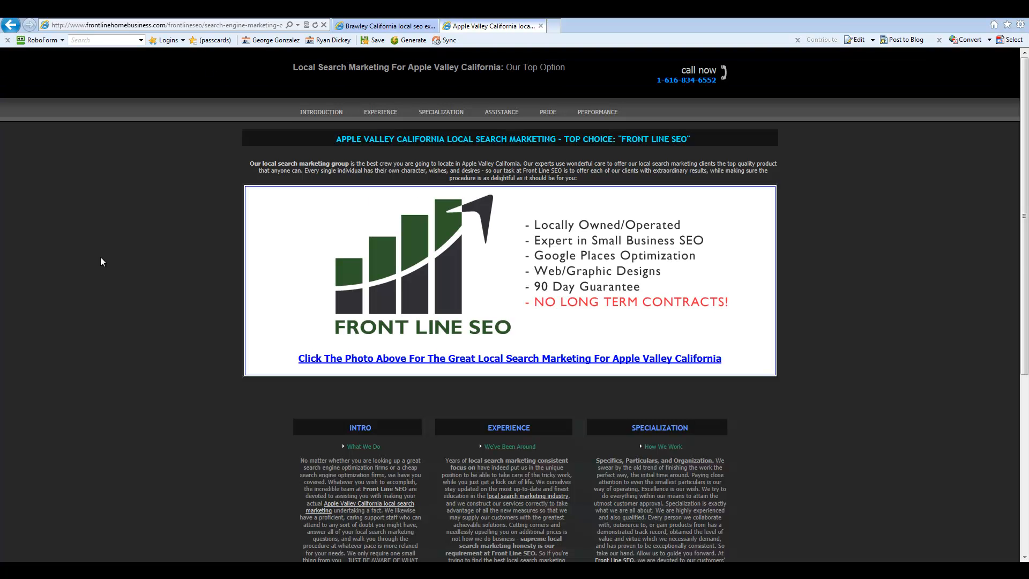
{"action": "scroll", "coordinate": [104, 252], "scroll_direction": "down", "scroll_amount": 5}
{"action": "scroll", "coordinate": [108, 252], "scroll_direction": "up", "scroll_amount": 5}
{"action": "left_click", "coordinate": [11, 25]}
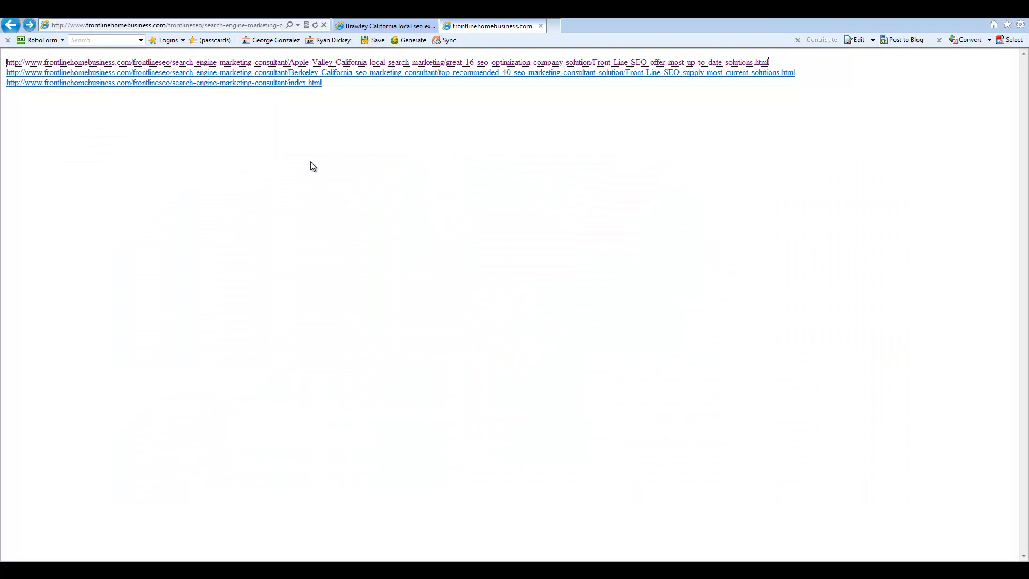
{"action": "left_click", "coordinate": [10, 25]}
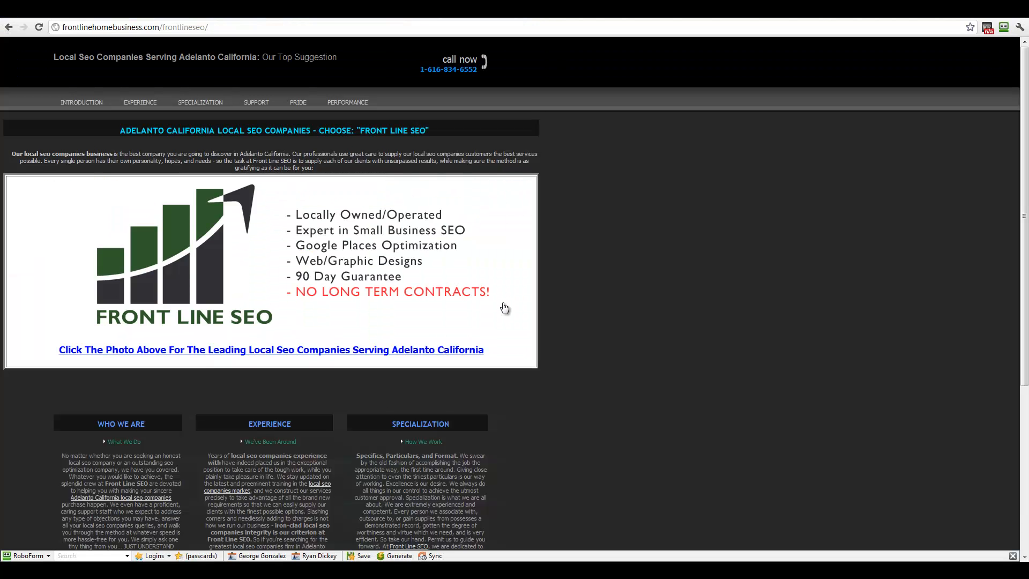
{"action": "key", "text": "ctrl+l"}
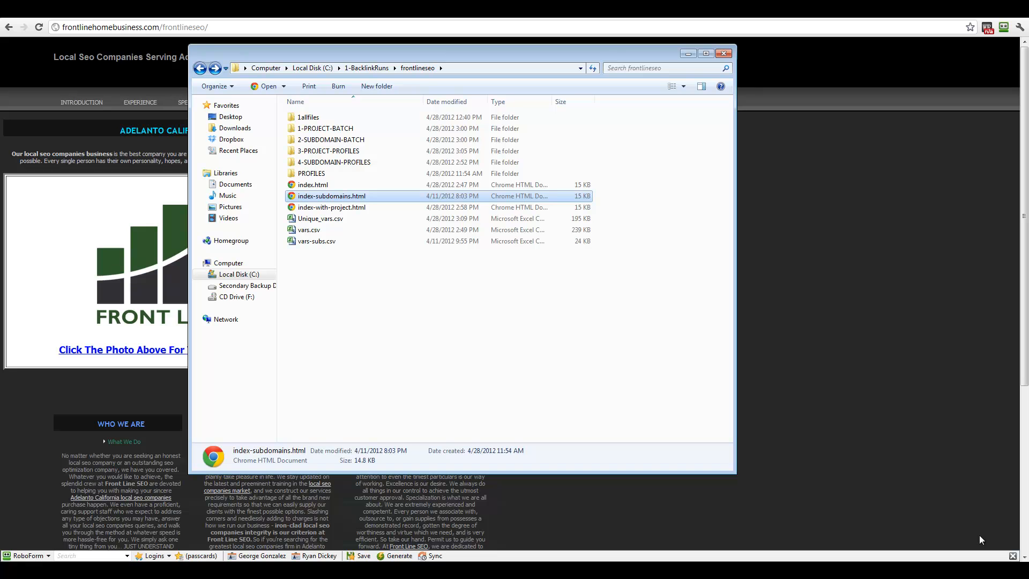
Step: Look inside 3-PROJECT-PROFILES, then go back and open the 1-PROJECT-BATCH folder
{"action": "double_click", "coordinate": [324, 151]}
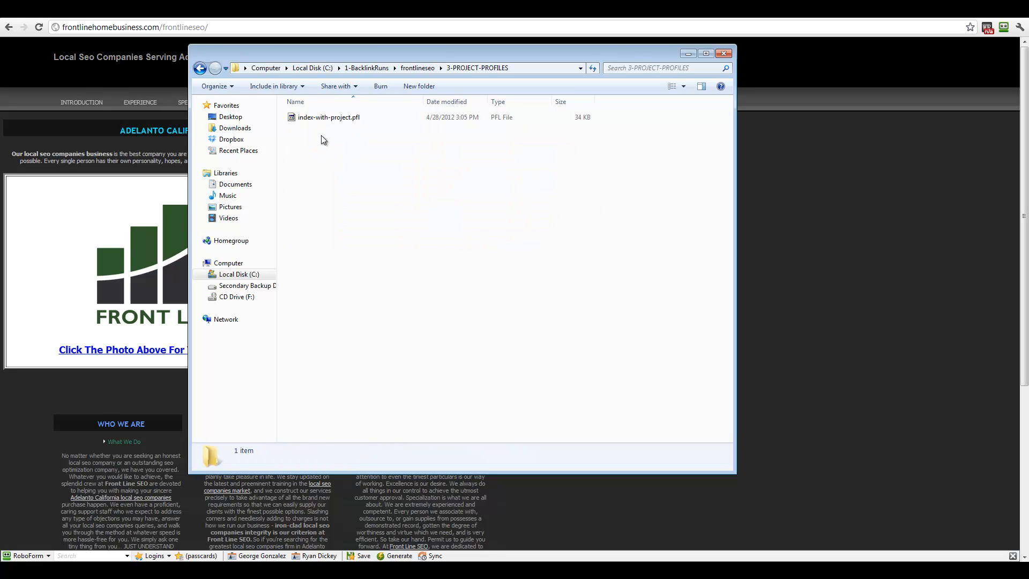
{"action": "left_click", "coordinate": [201, 68]}
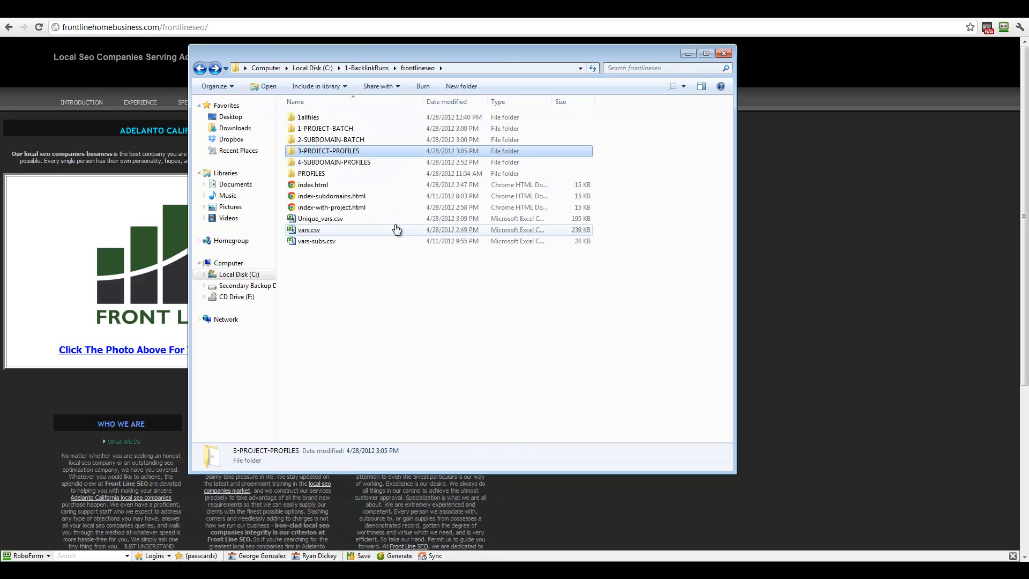
{"action": "double_click", "coordinate": [316, 129]}
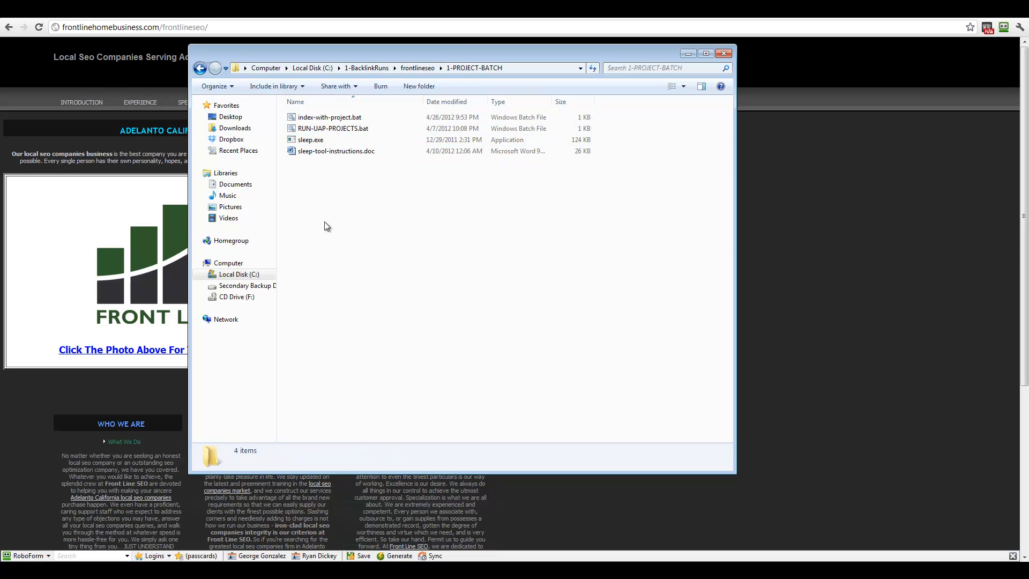
Step: View RUN-UAP-PROJECTS.bat, then delete it to the Recycle Bin
{"action": "left_click", "coordinate": [326, 129]}
{"action": "right_click", "coordinate": [326, 131]}
{"action": "left_click", "coordinate": [360, 147]}
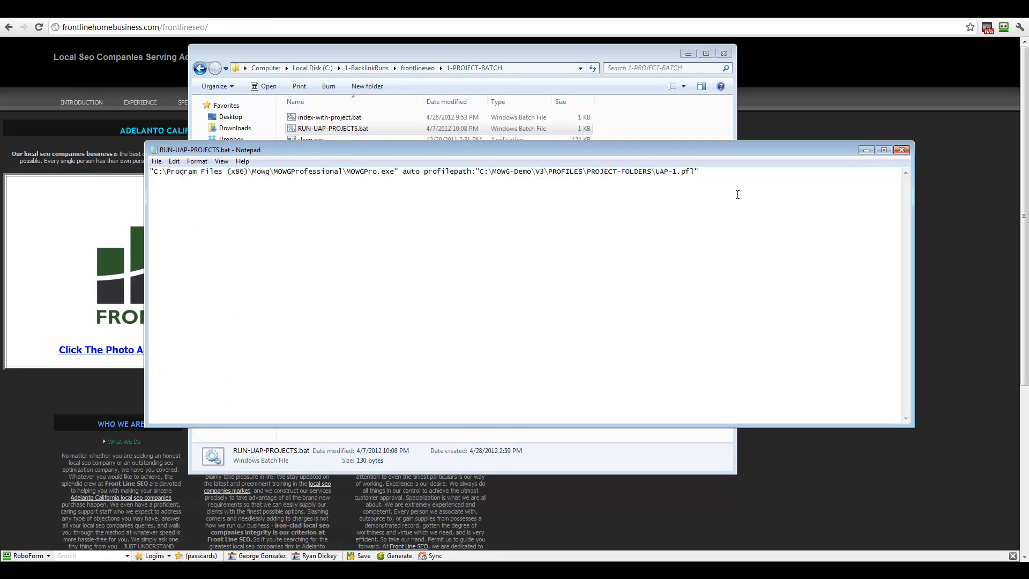
{"action": "left_click", "coordinate": [902, 149]}
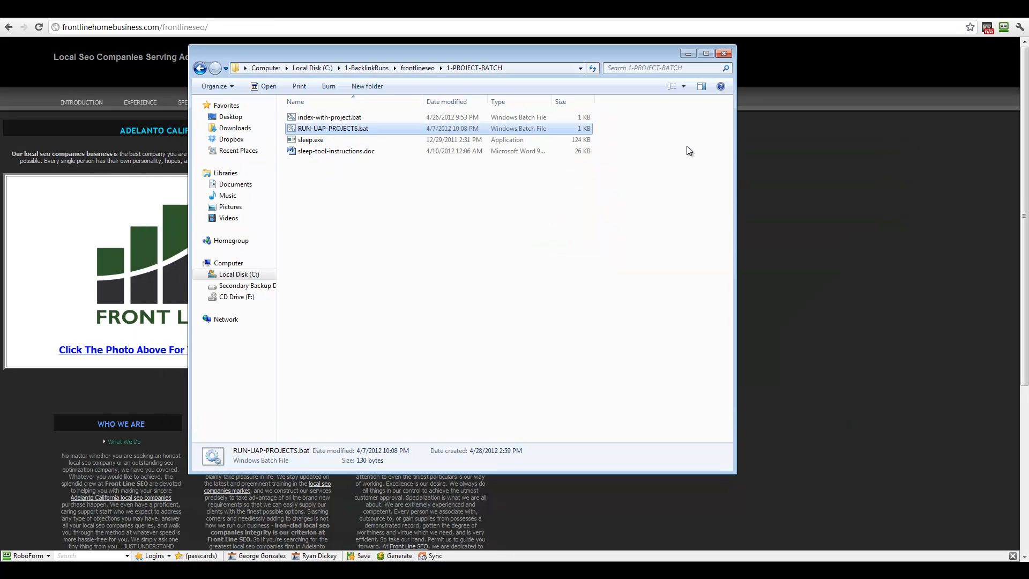
{"action": "right_click", "coordinate": [338, 130]}
{"action": "left_click", "coordinate": [402, 387]}
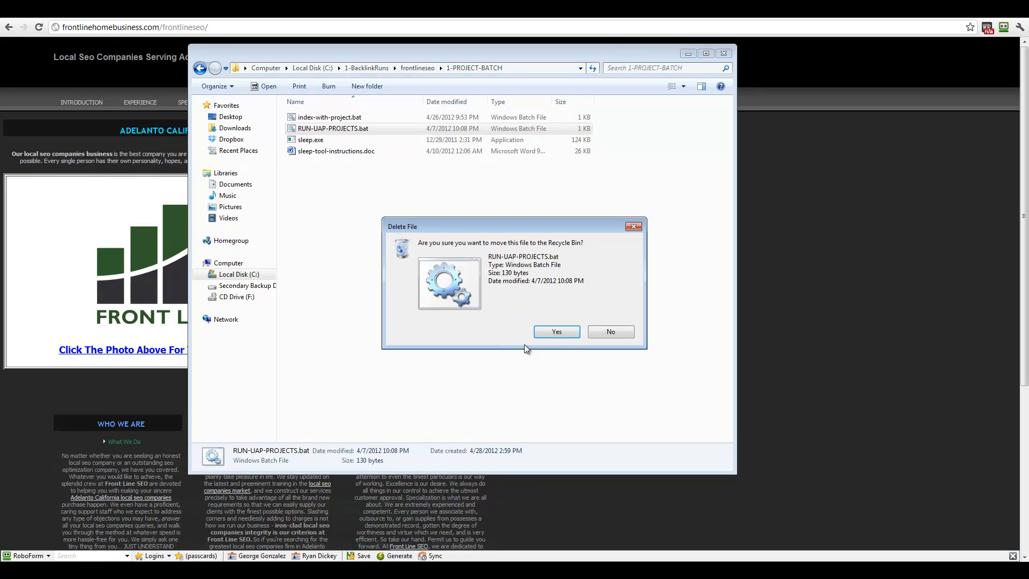
{"action": "left_click", "coordinate": [557, 333]}
Step: Open index-with-project.bat in Notepad and highlight the end of its MOWGPro.exe command
{"action": "right_click", "coordinate": [318, 116]}
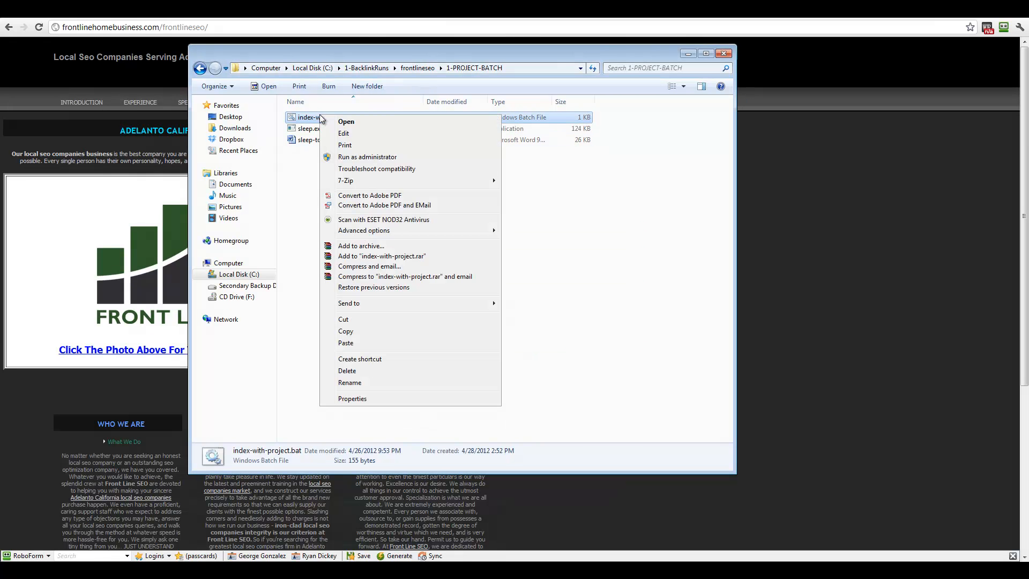
{"action": "left_click", "coordinate": [324, 129]}
{"action": "left_click", "coordinate": [335, 118]}
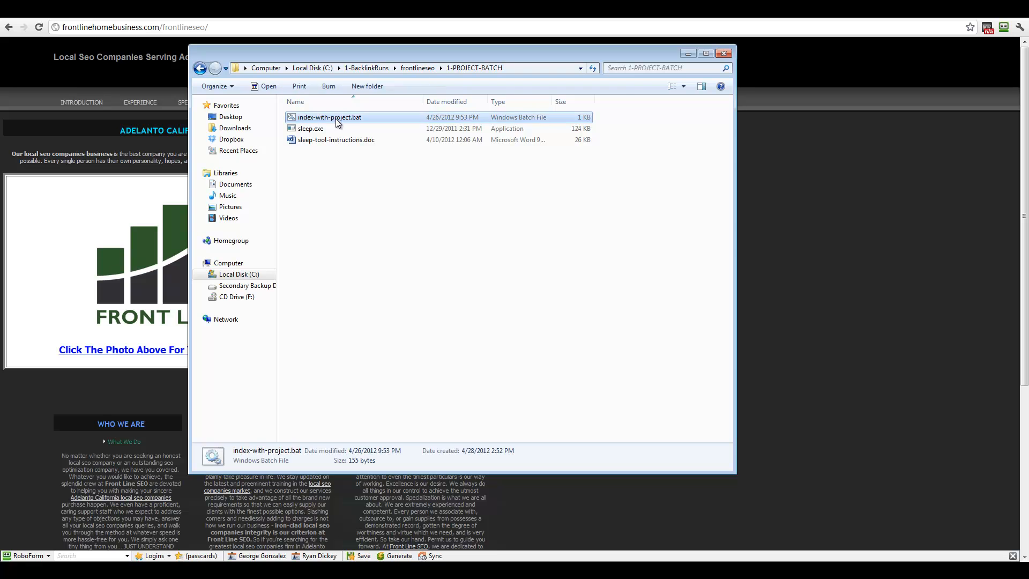
{"action": "right_click", "coordinate": [336, 118]}
{"action": "left_click", "coordinate": [363, 141]}
{"action": "left_click_drag", "start_coordinate": [857, 217], "coordinate": [439, 240]}
Step: Delete the old folder path before index-with-project.pfl, then return Explorer to frontlineseo
{"action": "left_click", "coordinate": [441, 239]}
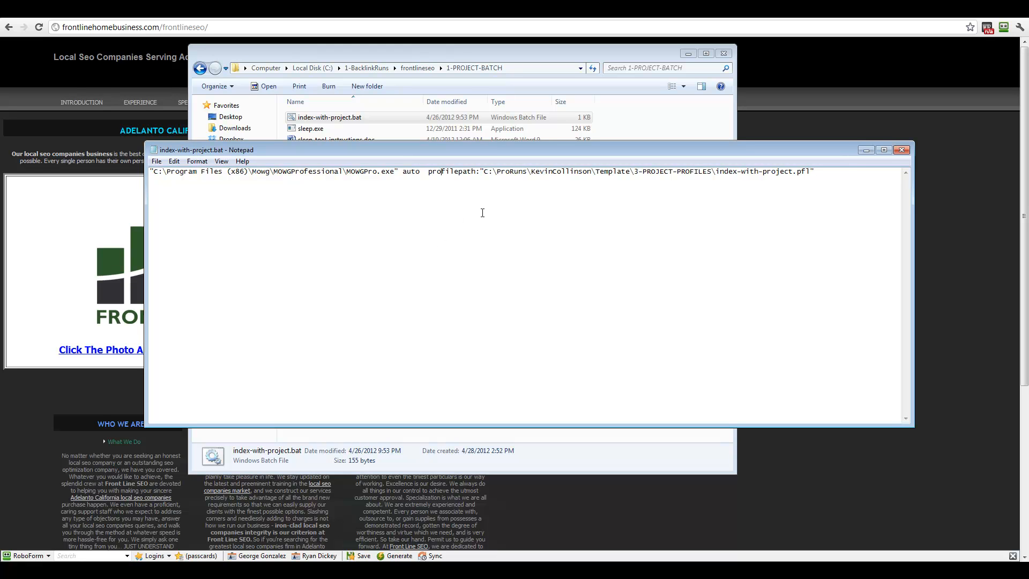
{"action": "left_click_drag", "start_coordinate": [484, 172], "coordinate": [813, 175]}
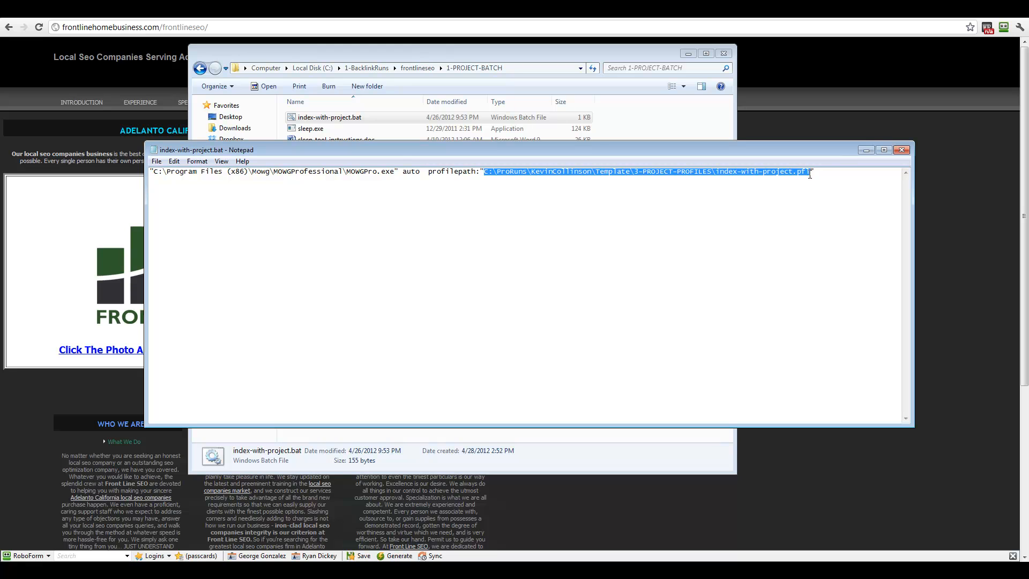
{"action": "left_click", "coordinate": [718, 172]}
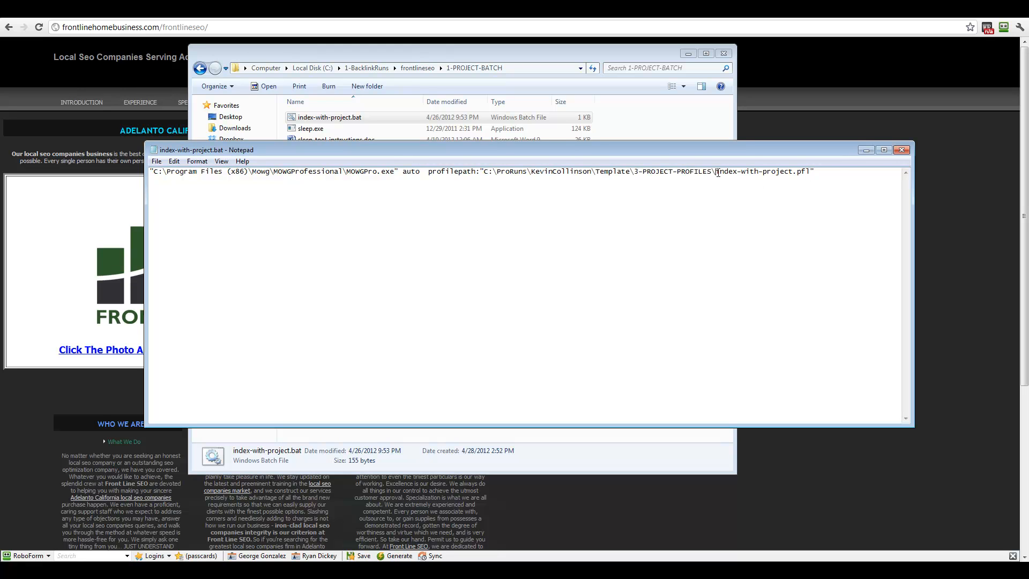
{"action": "left_click_drag", "start_coordinate": [717, 172], "coordinate": [485, 177]}
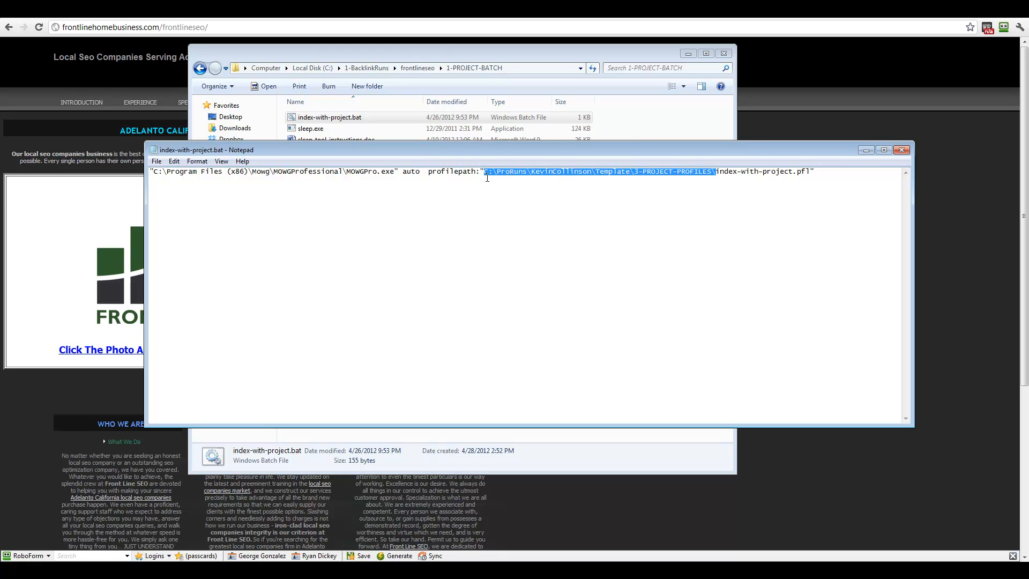
{"action": "key", "text": "Delete"}
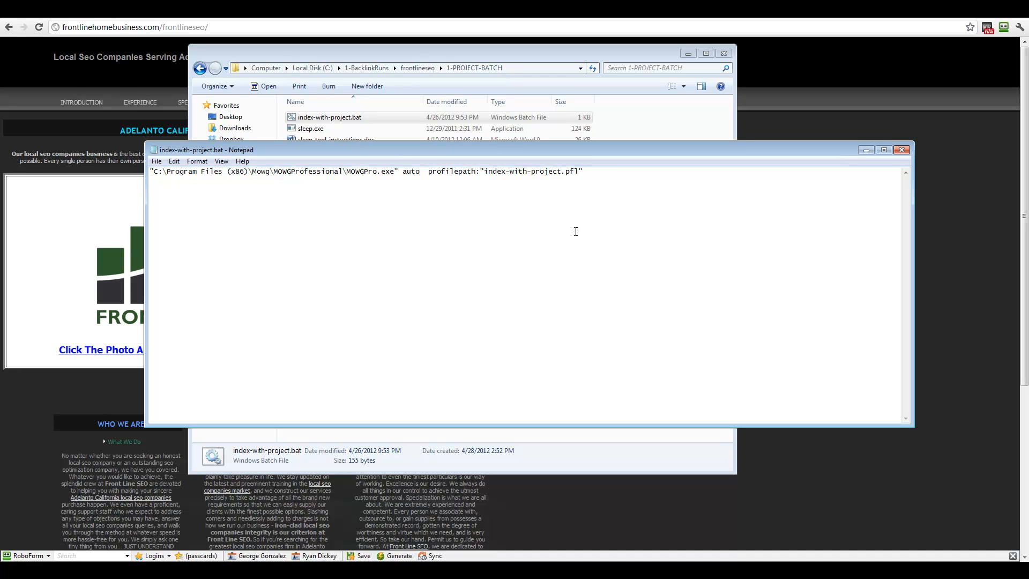
{"action": "left_click", "coordinate": [523, 53]}
{"action": "left_click", "coordinate": [199, 68]}
Step: Open 3-PROJECT-PROFILES and select its path C:\1-BacklinkRuns\frontlineseo\3-PROJECT-PROFILES in the address bar
{"action": "double_click", "coordinate": [344, 154]}
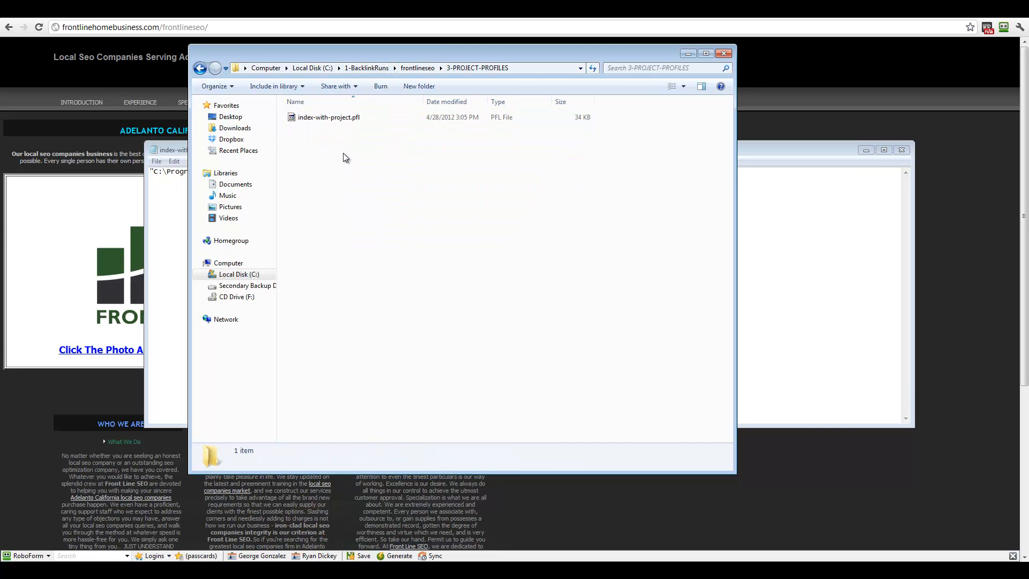
{"action": "left_click", "coordinate": [528, 67]}
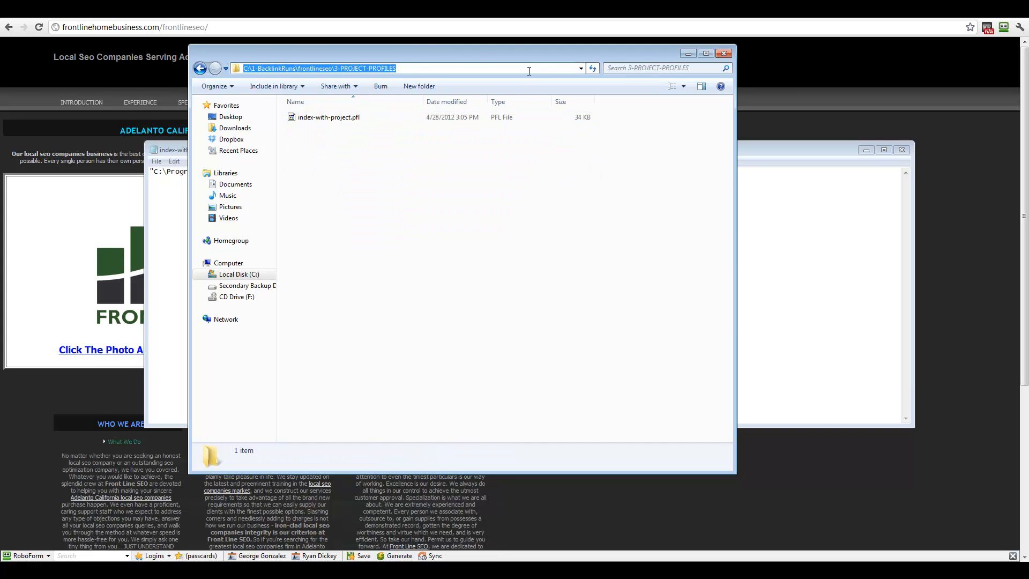
{"action": "left_click", "coordinate": [417, 68]}
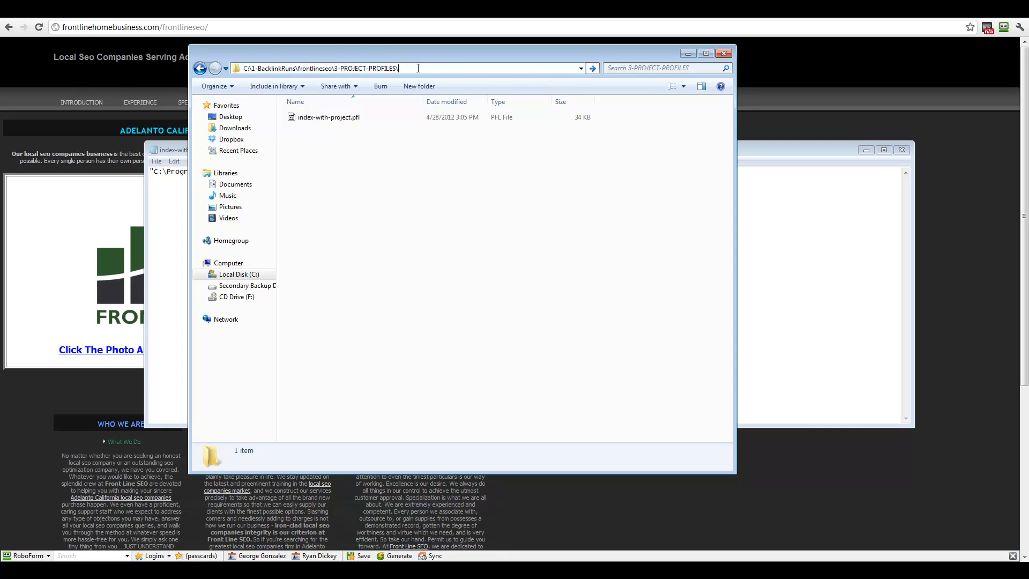
{"action": "left_click_drag", "start_coordinate": [418, 69], "coordinate": [243, 68]}
{"action": "key", "text": "ctrl+c"}
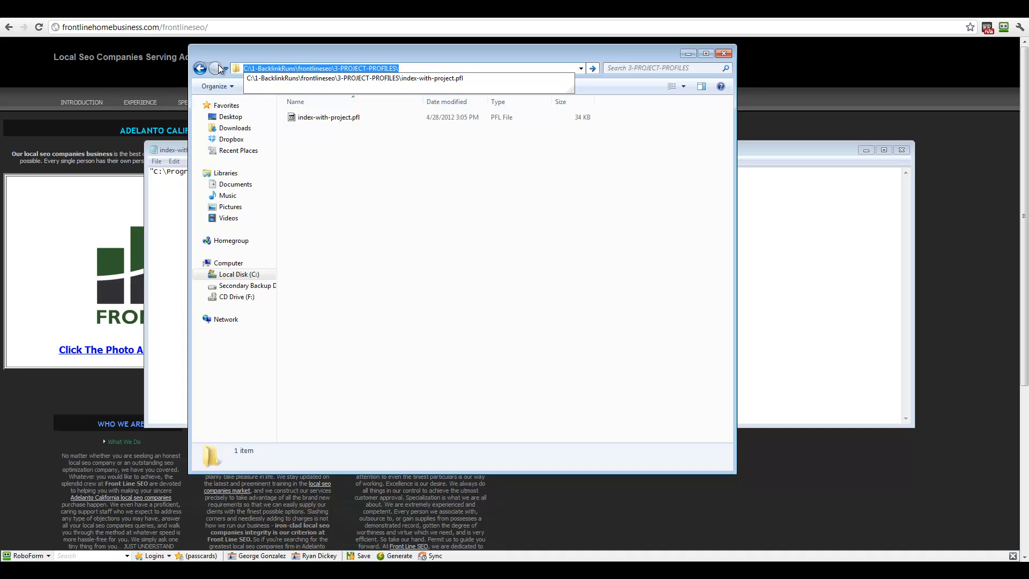
{"action": "left_click", "coordinate": [553, 57]}
Step: Paste C:\1-BacklinkRuns\frontlineseo\3-PROJECT-PROFILES\ before index-with-project.pfl in the profilepath
{"action": "left_click", "coordinate": [175, 149]}
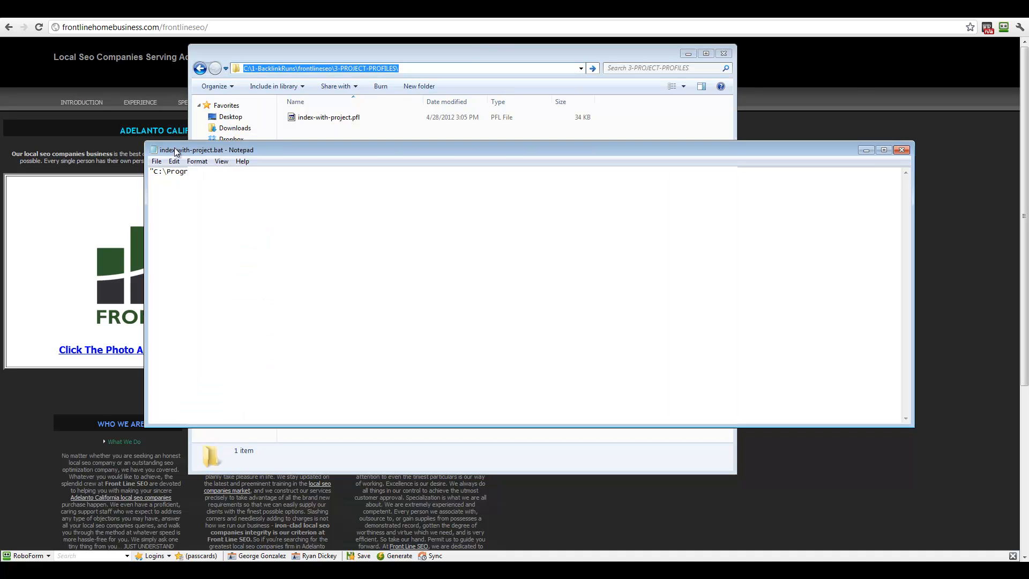
{"action": "left_click", "coordinate": [487, 191]}
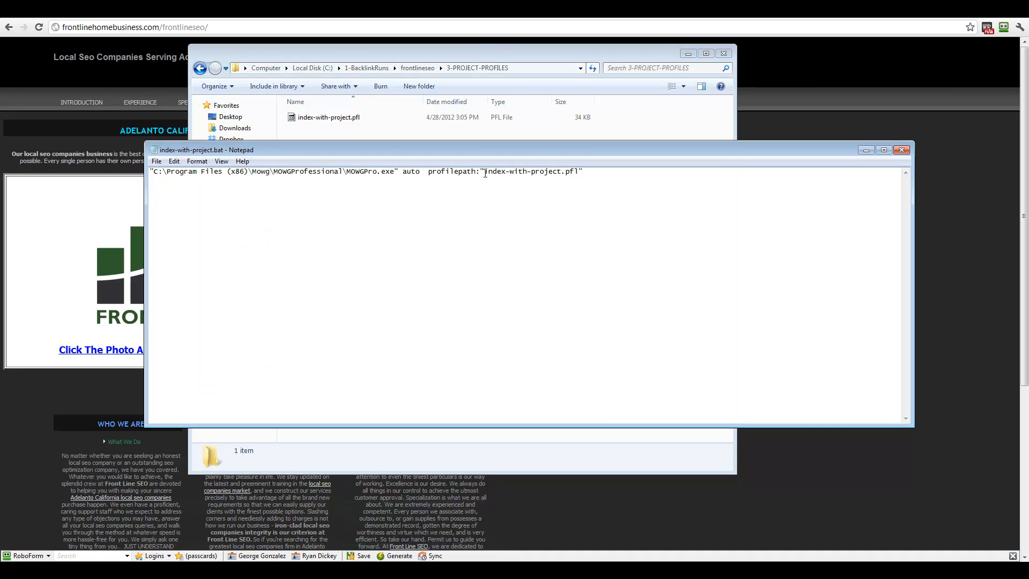
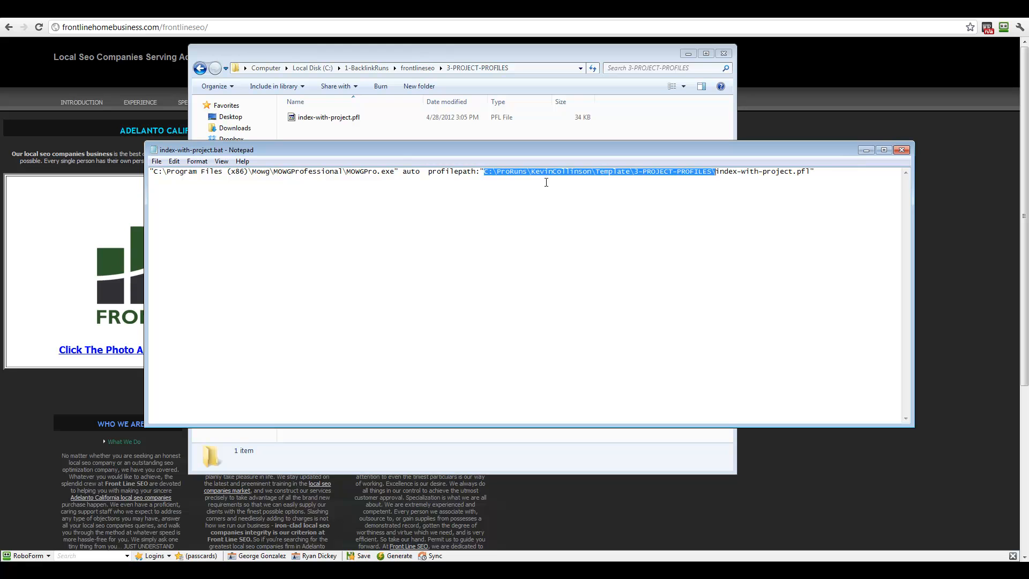
{"action": "left_click", "coordinate": [484, 177]}
{"action": "left_click_drag", "start_coordinate": [484, 172], "coordinate": [712, 171]}
{"action": "key", "text": "ctrl+v"}
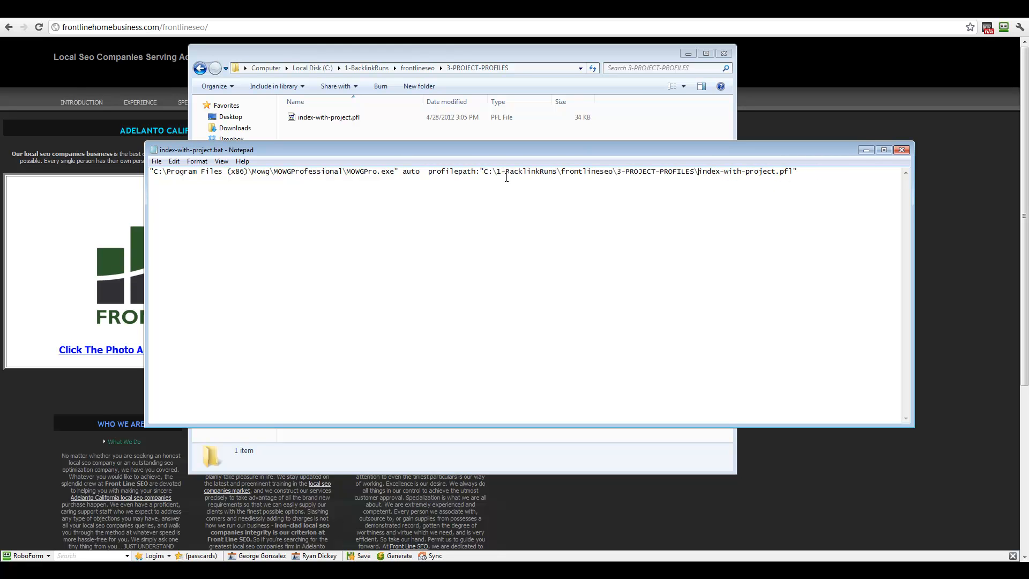
{"action": "left_click_drag", "start_coordinate": [485, 174], "coordinate": [798, 177]}
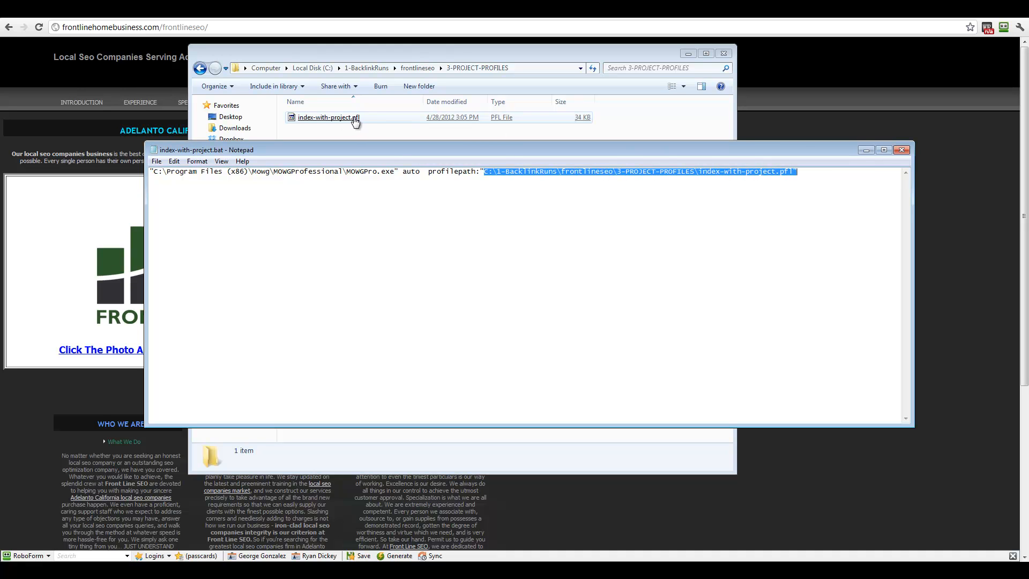
{"action": "left_click", "coordinate": [738, 172]}
Step: Save index-with-project.bat and close Notepad
{"action": "left_click", "coordinate": [156, 161]}
{"action": "left_click", "coordinate": [172, 197]}
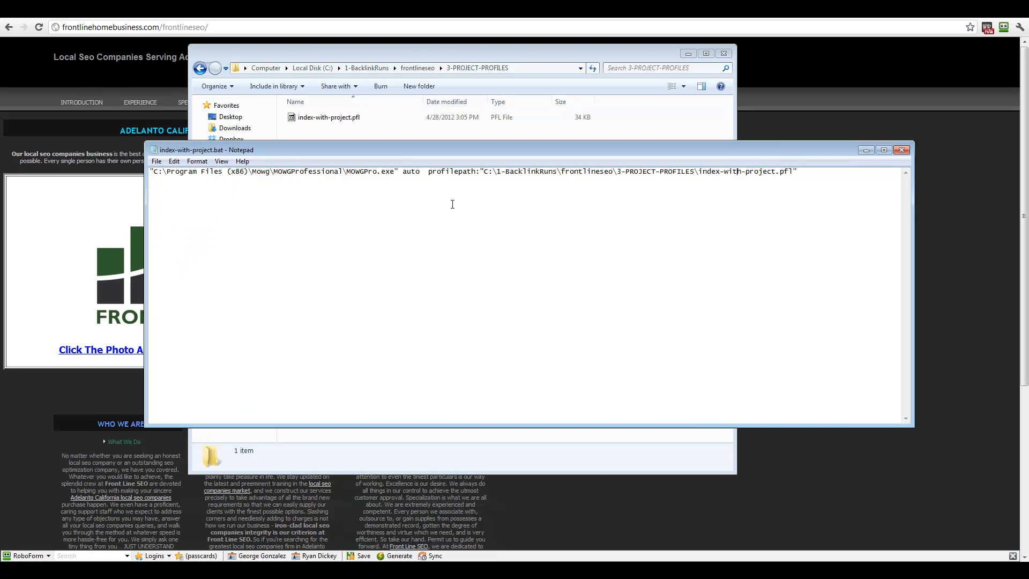
{"action": "left_click", "coordinate": [901, 150]}
Step: Return to frontlineseo, browse its folders and HTML files, and open vars-subs.csv in Excel
{"action": "left_click", "coordinate": [201, 68]}
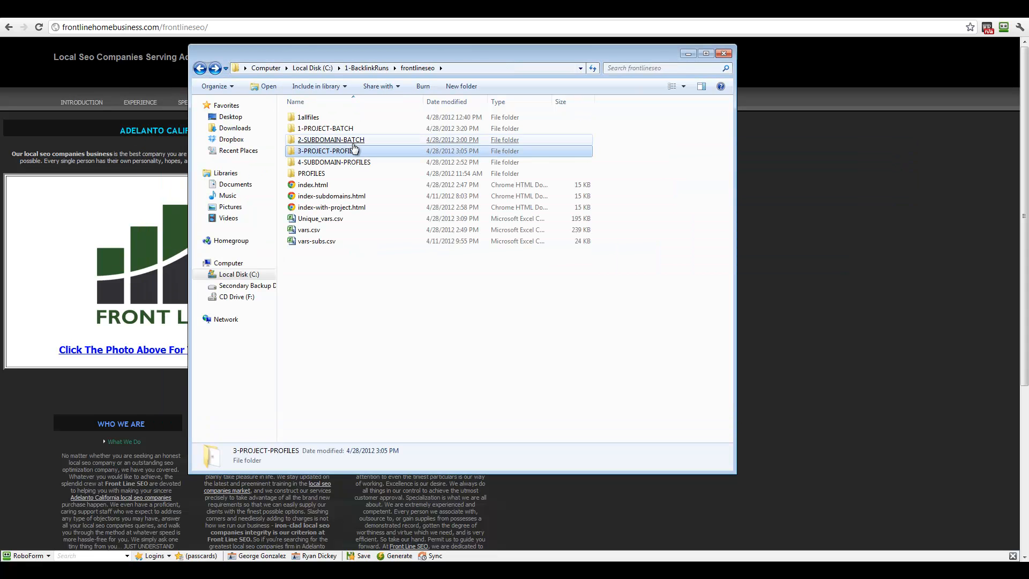
{"action": "left_click", "coordinate": [333, 130]}
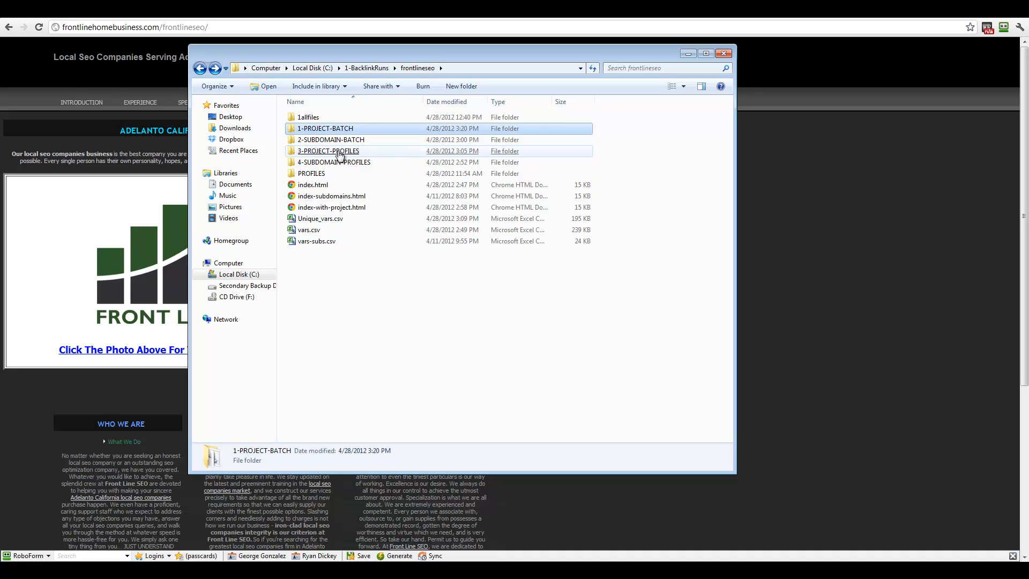
{"action": "left_click", "coordinate": [339, 155]}
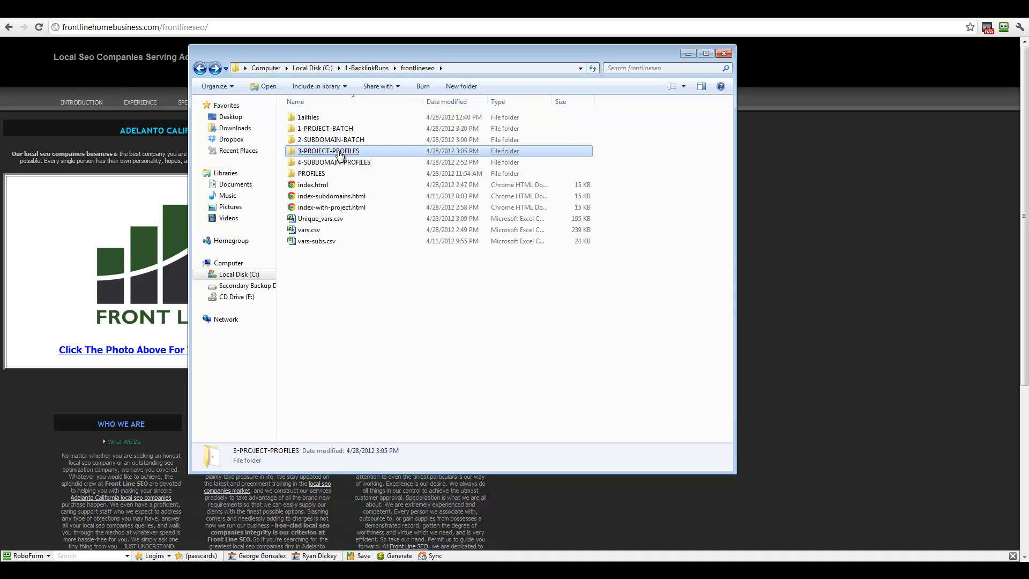
{"action": "left_click", "coordinate": [308, 174]}
{"action": "left_click", "coordinate": [332, 197]}
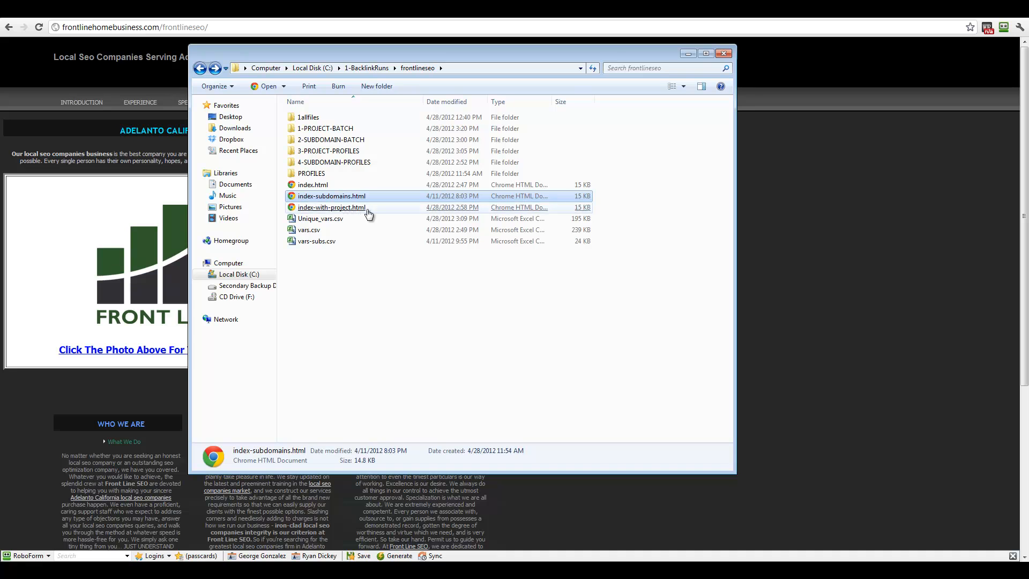
{"action": "left_click", "coordinate": [347, 210]}
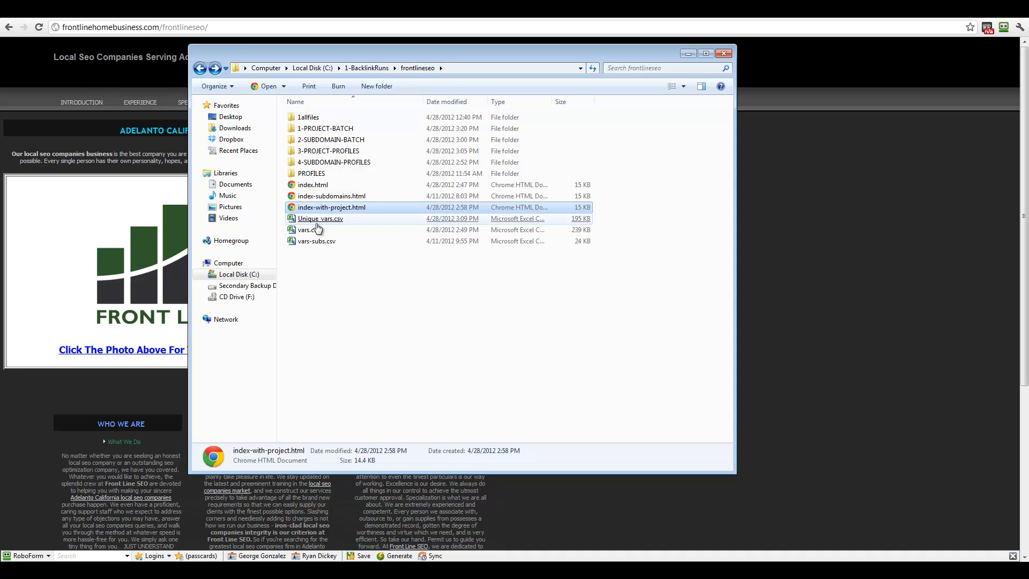
{"action": "left_click", "coordinate": [422, 334]}
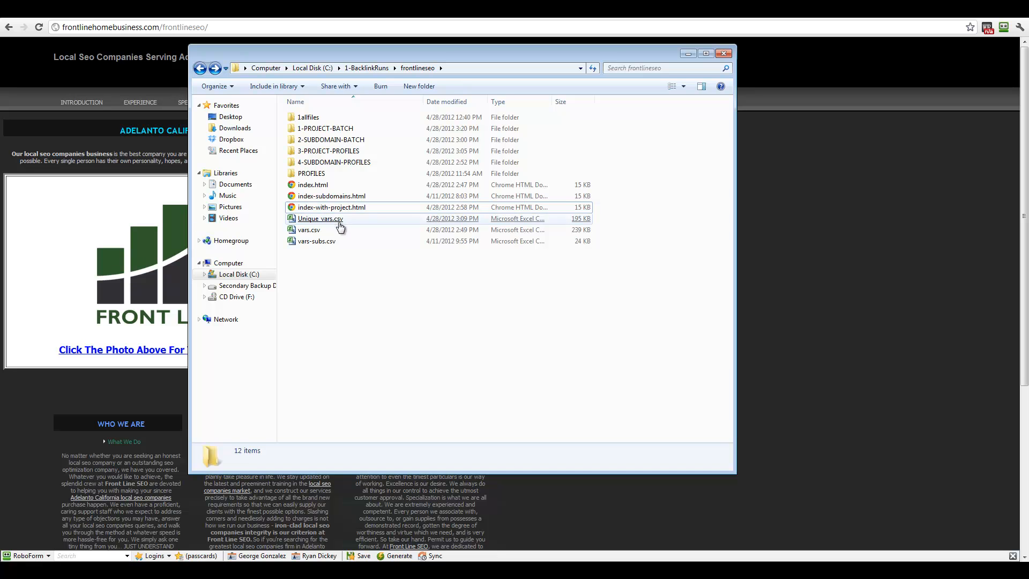
{"action": "double_click", "coordinate": [316, 242]}
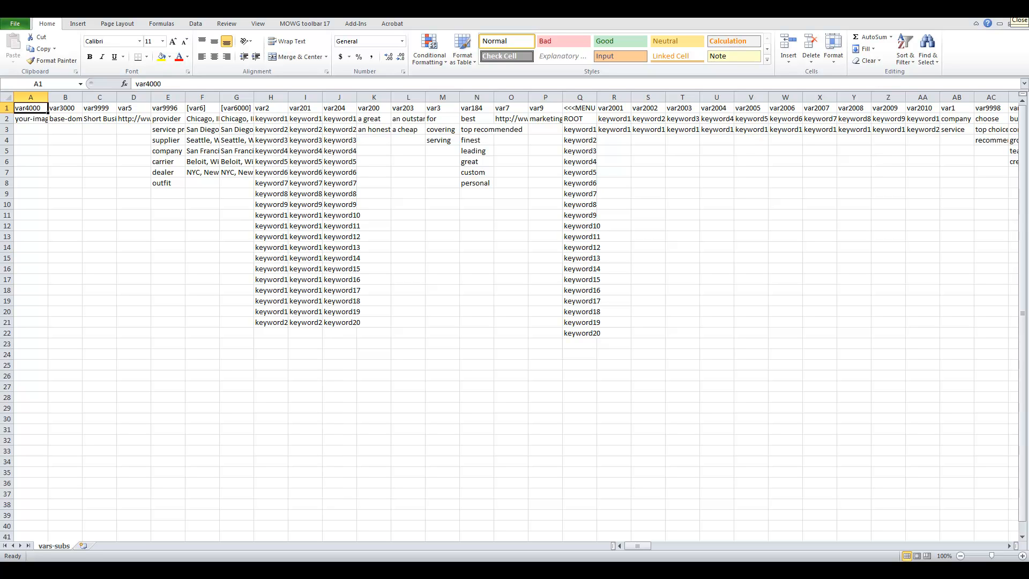
{"action": "left_click", "coordinate": [1020, 15]}
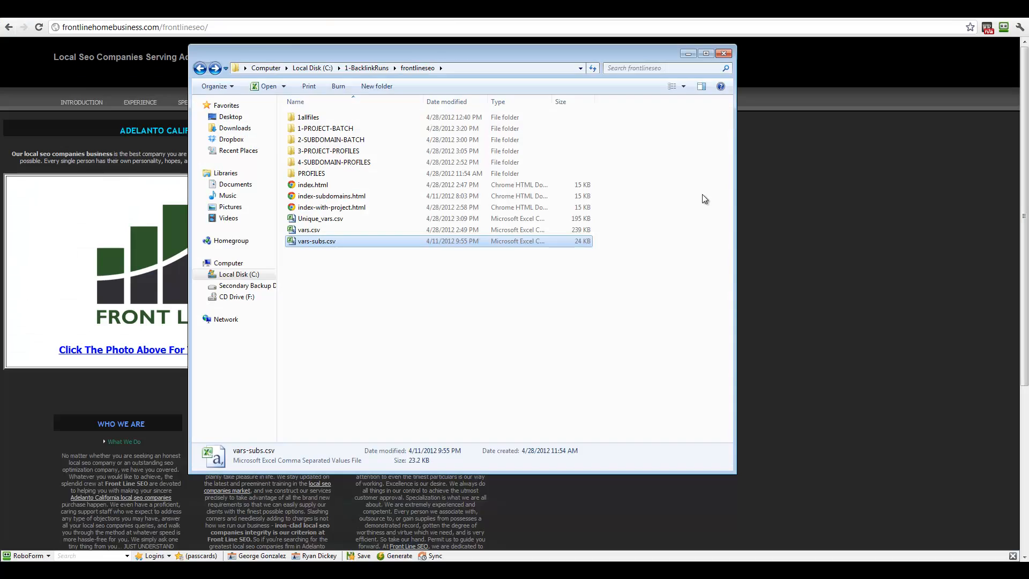
Step: Delete the old vars-subs.csv file to the Recycle Bin
{"action": "right_click", "coordinate": [325, 246]}
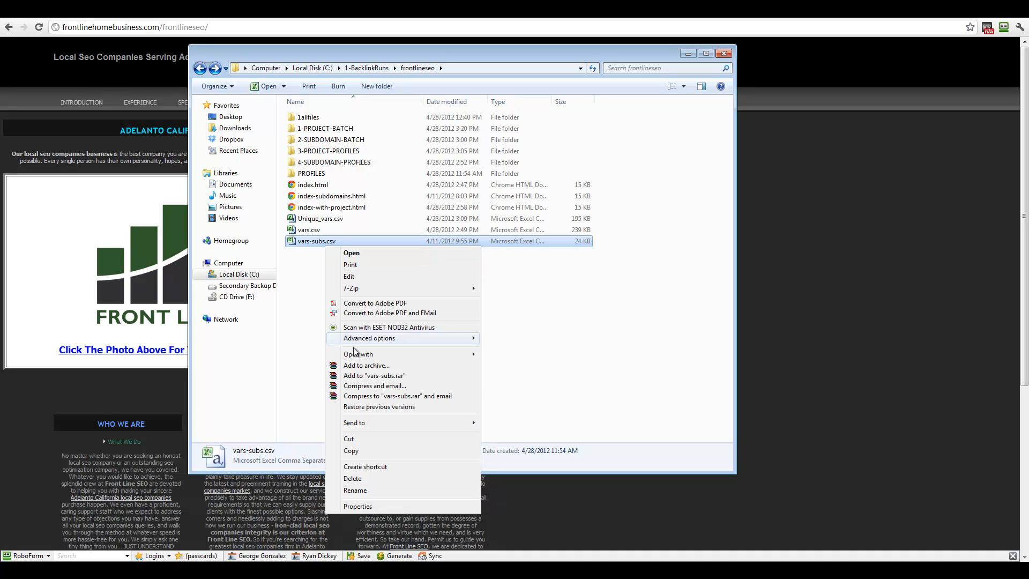
{"action": "left_click", "coordinate": [365, 480]}
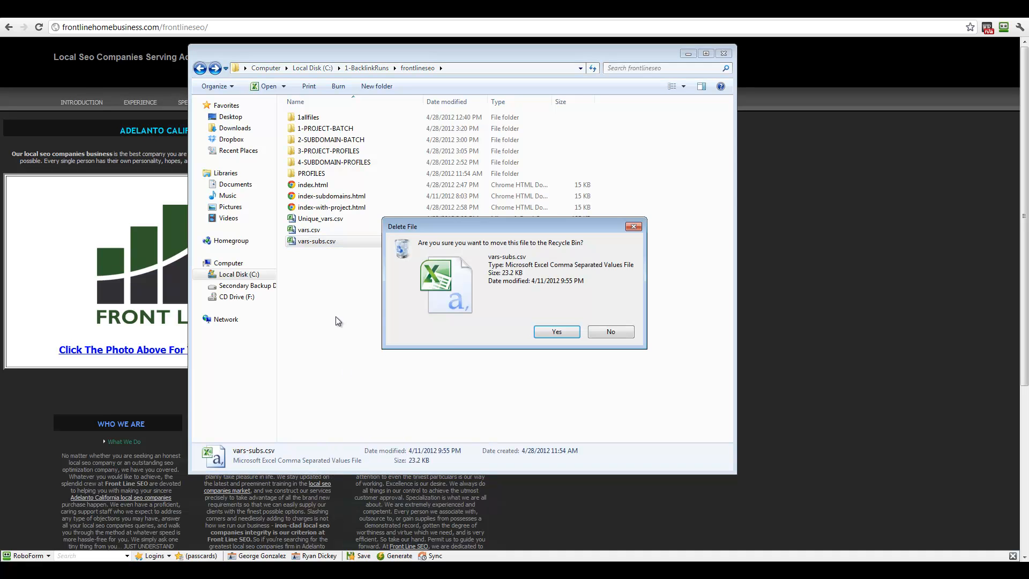
{"action": "left_click", "coordinate": [556, 331]}
Step: Copy vars.csv and paste a duplicate into the frontlineseo folder
{"action": "left_click", "coordinate": [310, 230]}
{"action": "right_click", "coordinate": [310, 232]}
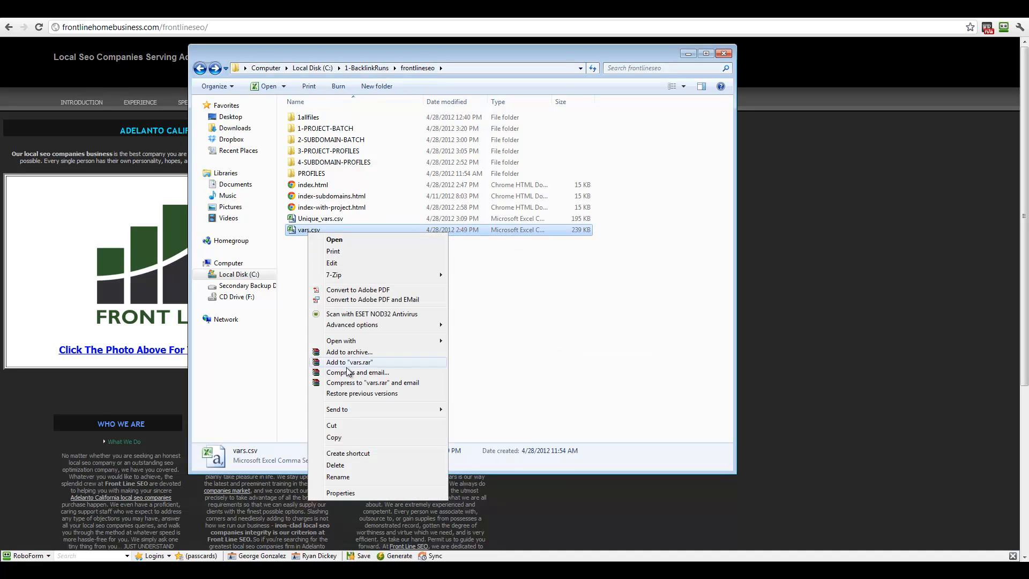
{"action": "left_click", "coordinate": [334, 437]}
{"action": "right_click", "coordinate": [317, 338]}
{"action": "left_click", "coordinate": [344, 425]}
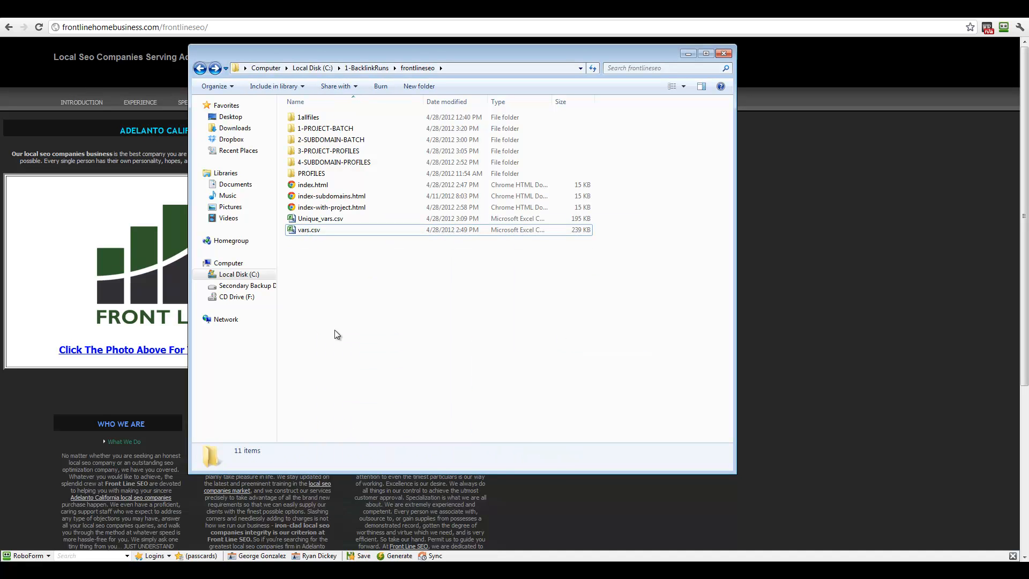
Step: Rename the vars.csv copy to vars-subdomains.csv
{"action": "right_click", "coordinate": [328, 232]}
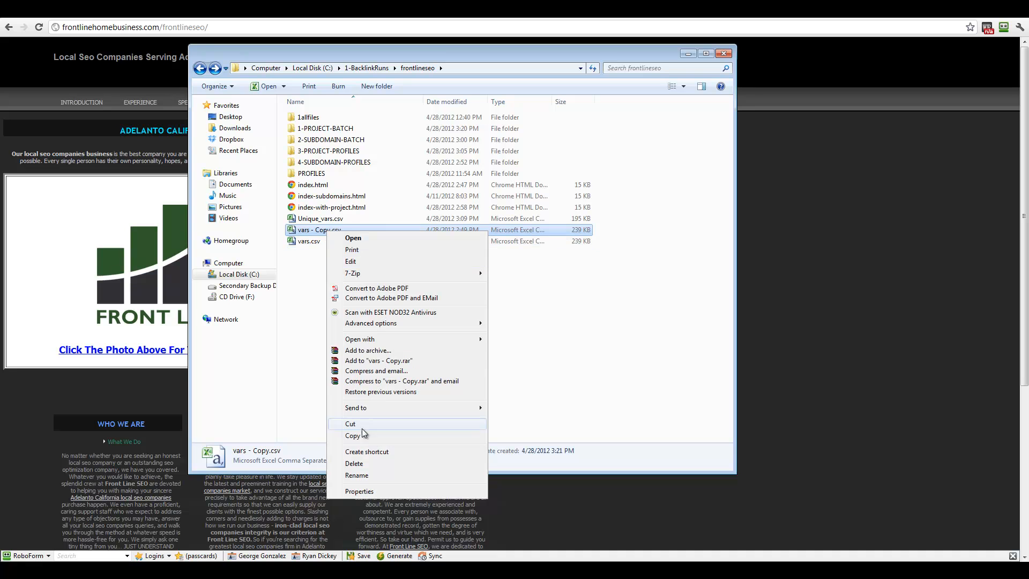
{"action": "left_click", "coordinate": [357, 475]}
{"action": "type", "text": "v"}
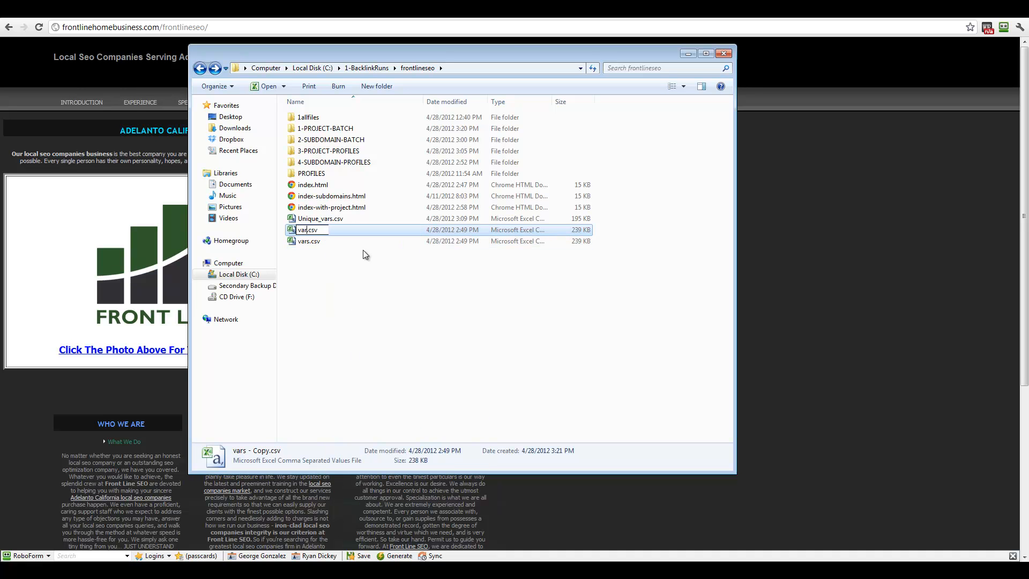
{"action": "type", "text": "ars-subdomian"}
{"action": "key", "text": "Return"}
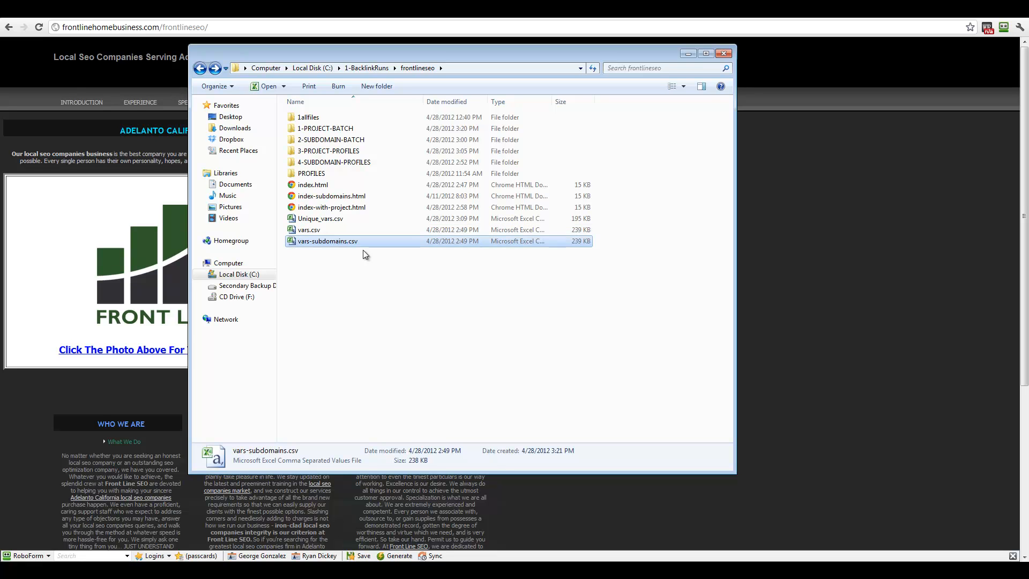
{"action": "left_click", "coordinate": [384, 380]}
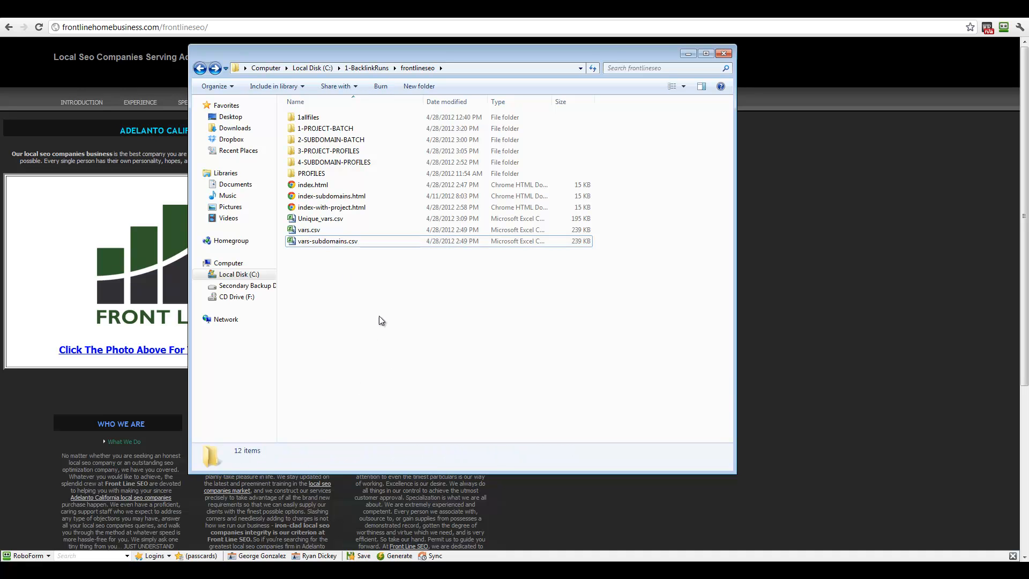
Step: Check the renamed CSV, then pick a program to open index-subdomains.html
{"action": "left_click", "coordinate": [336, 243]}
{"action": "left_click", "coordinate": [334, 260]}
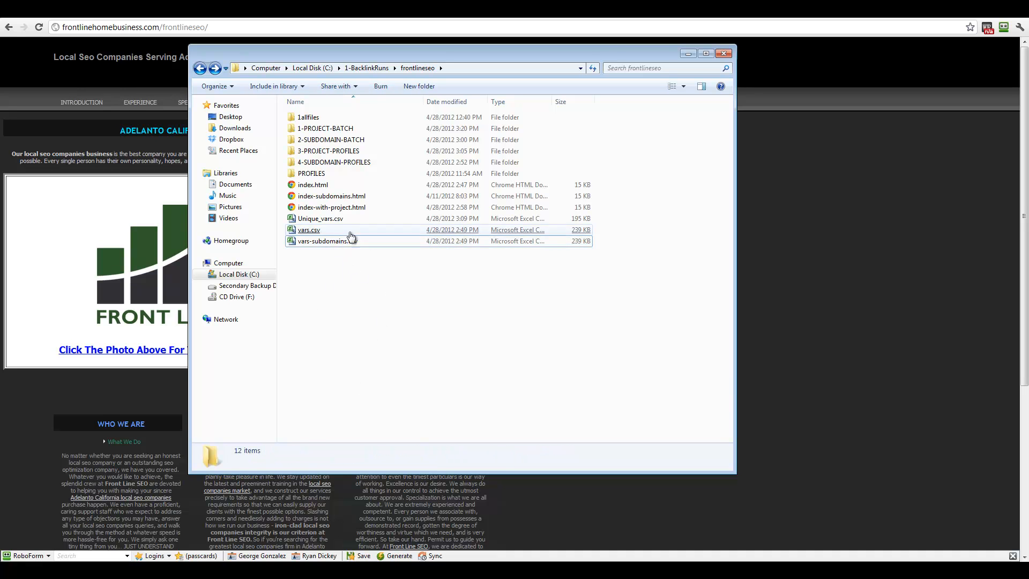
{"action": "left_click", "coordinate": [351, 202]}
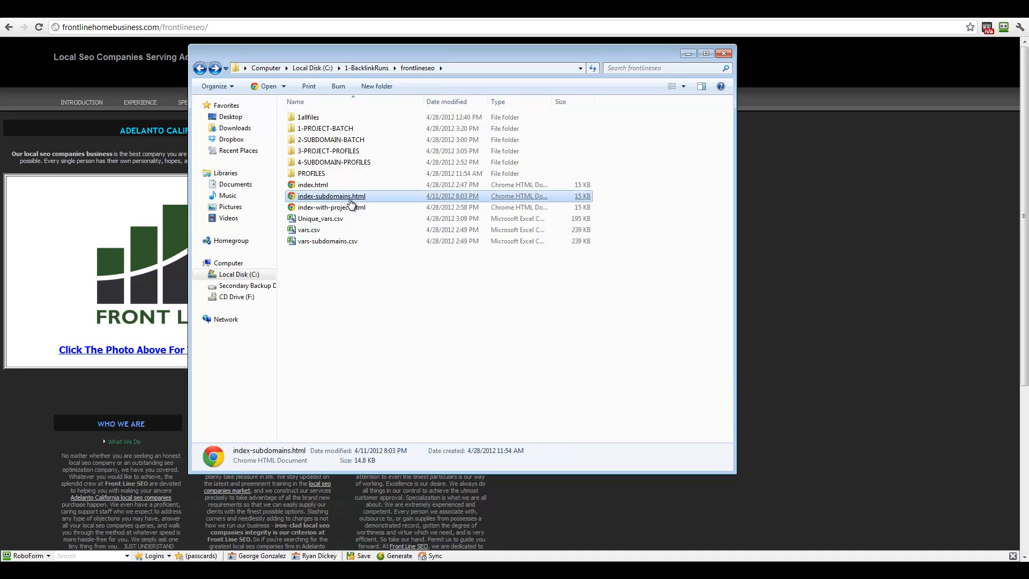
{"action": "left_click", "coordinate": [283, 87]}
Step: Open index-subdomains.html and compare its Introduction link path with the one in index-with-project.html
{"action": "left_click", "coordinate": [301, 101]}
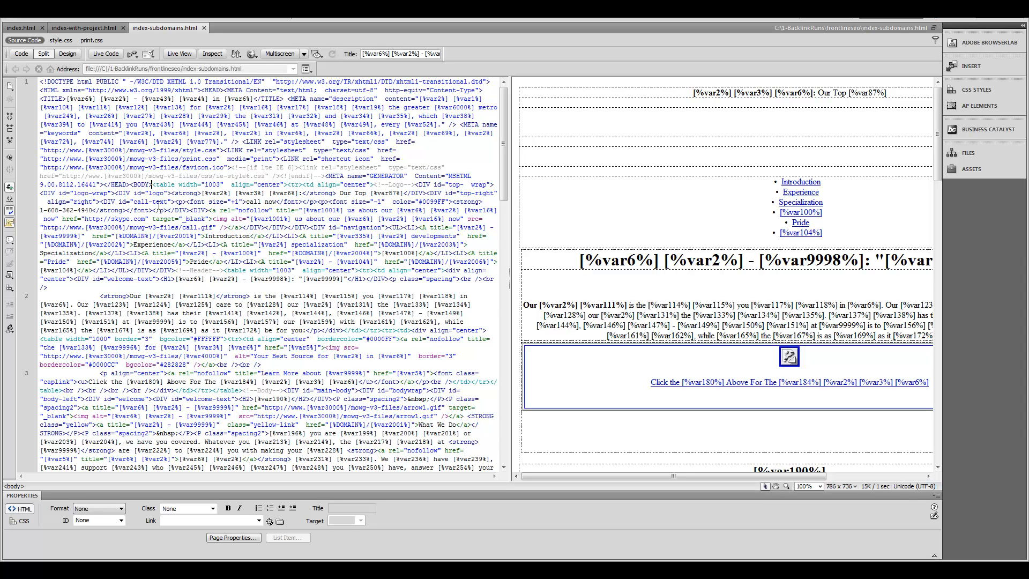
{"action": "left_click_drag", "start_coordinate": [115, 236], "coordinate": [199, 233]}
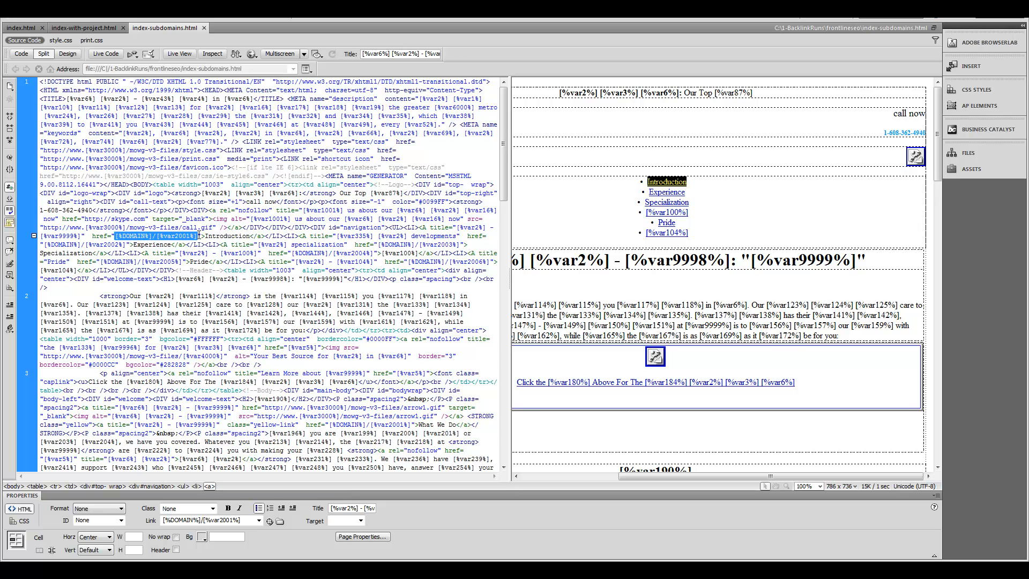
{"action": "left_click", "coordinate": [98, 30]}
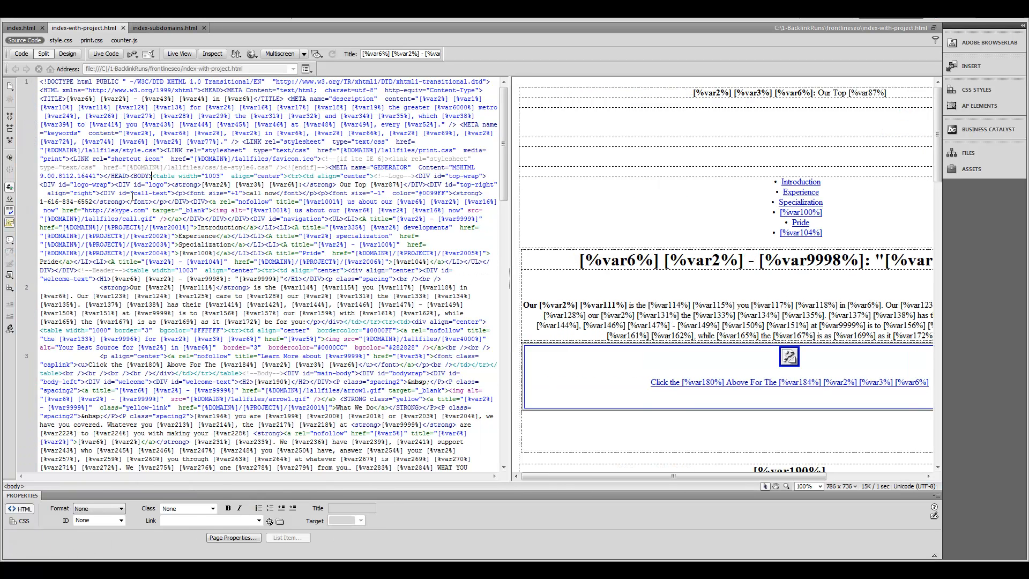
{"action": "left_click_drag", "start_coordinate": [63, 227], "coordinate": [154, 227]}
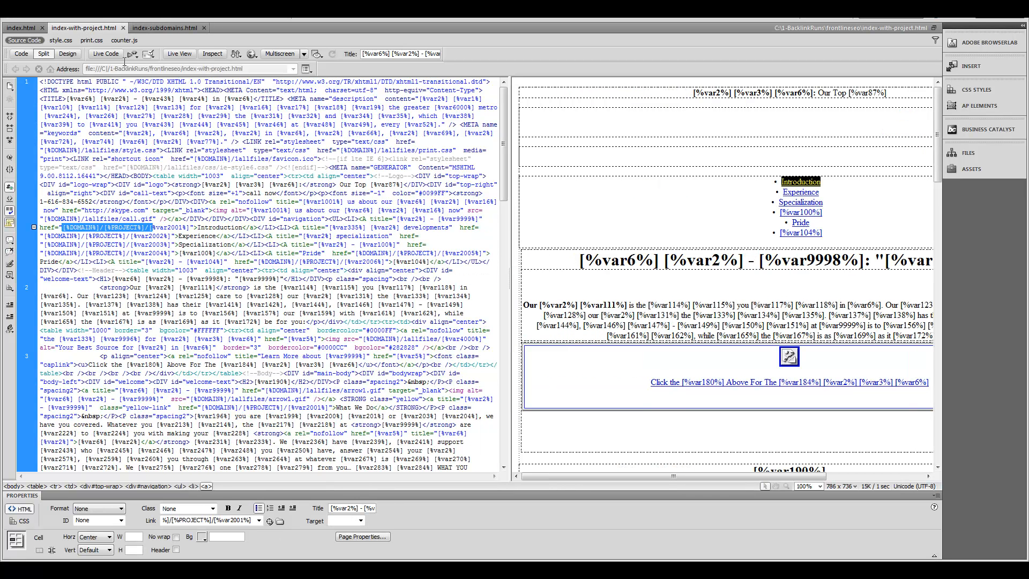
{"action": "left_click", "coordinate": [164, 28]}
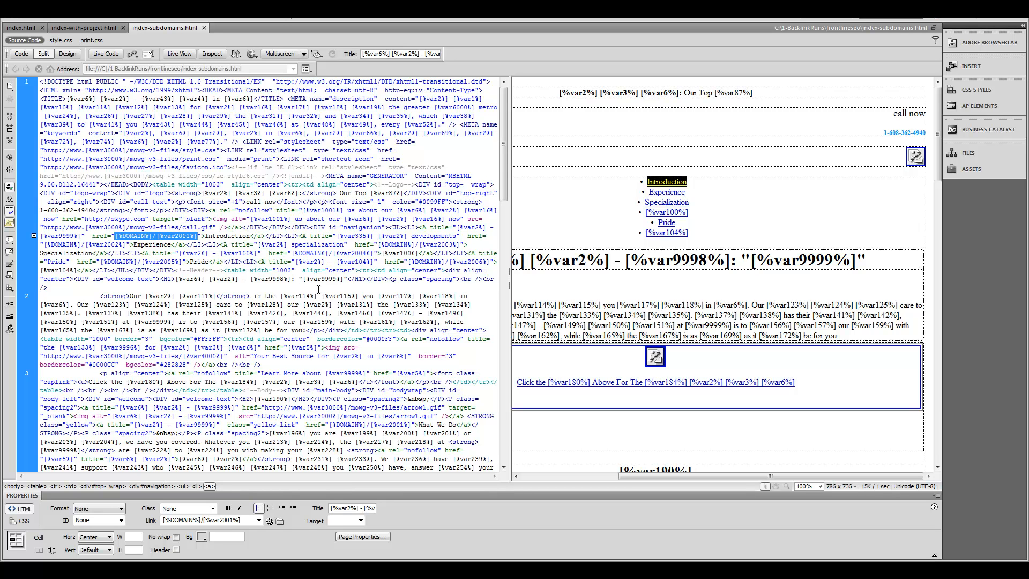
{"action": "left_click_drag", "start_coordinate": [498, 119], "coordinate": [485, 102]}
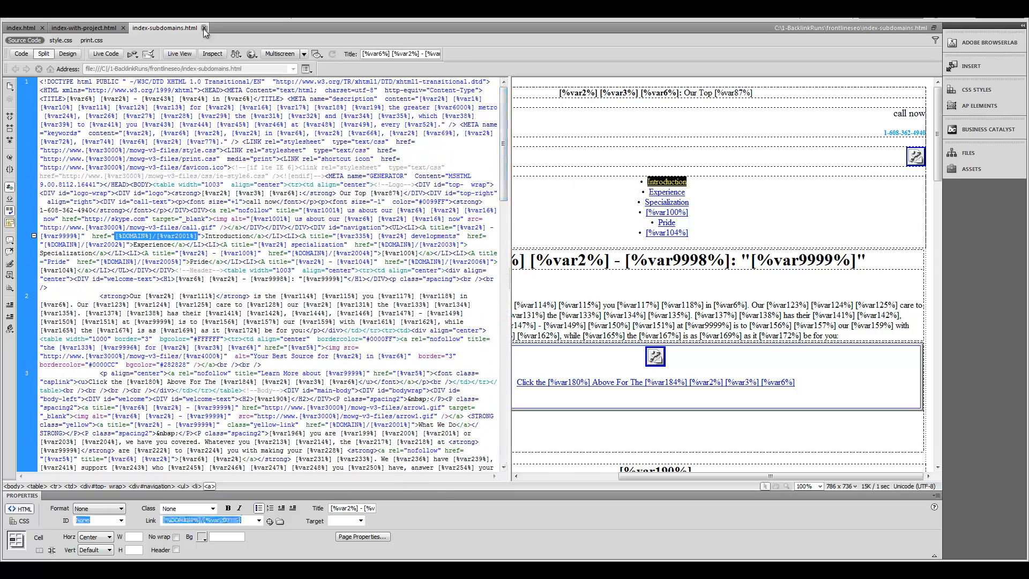
Step: Close index-subdomains.html and select the [%DOMAIN%]/[%PROJECT%]/ path in index-with-project.html
{"action": "left_click", "coordinate": [203, 28]}
{"action": "left_click", "coordinate": [258, 239]}
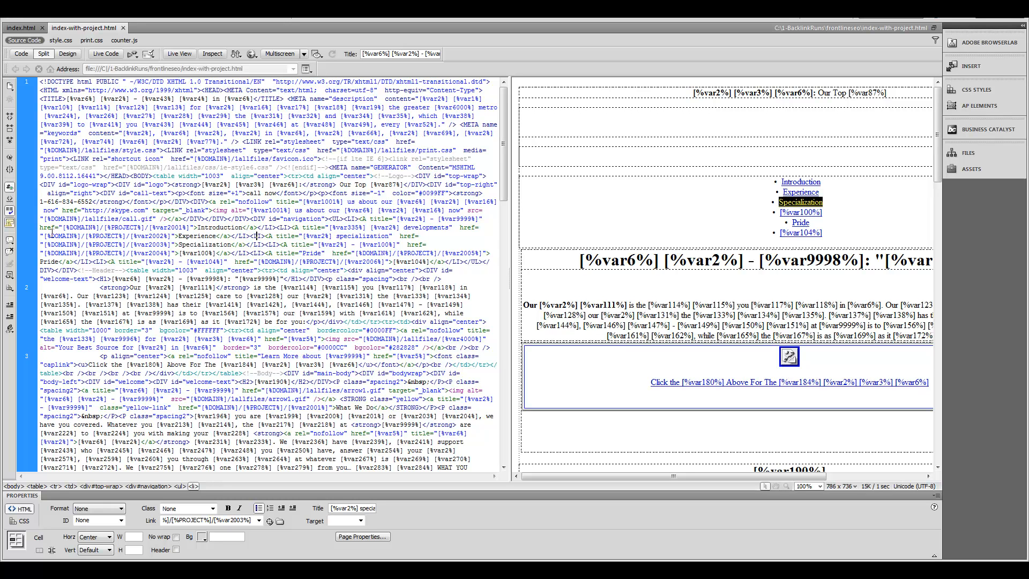
{"action": "left_click_drag", "start_coordinate": [63, 227], "coordinate": [149, 227]}
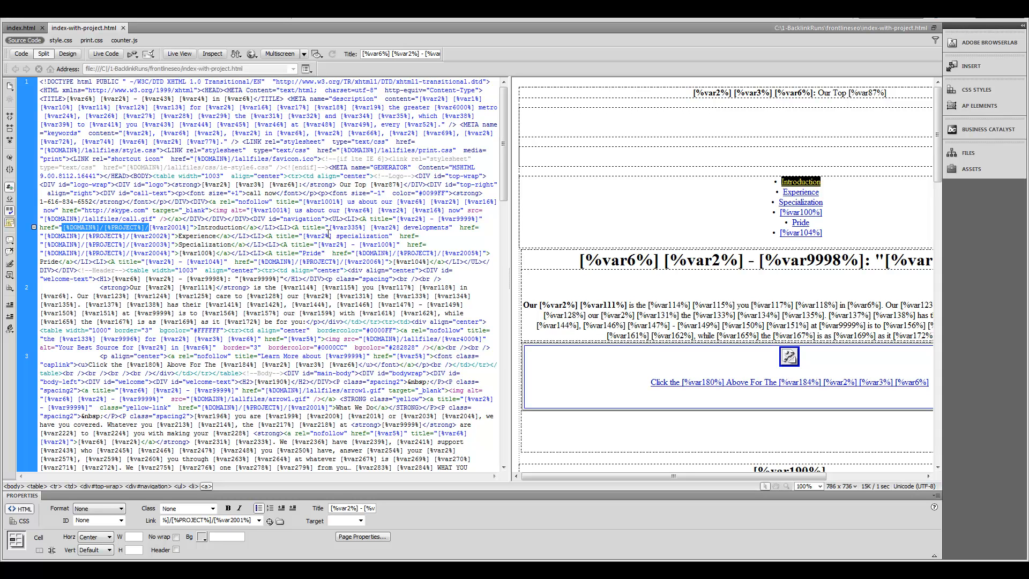
Step: Set up Find and Replace to swap [%DOMAIN%]/[%PROJECT%]/ for [%DOMAIN%]/ from the top
{"action": "key", "text": "ctrl+f"}
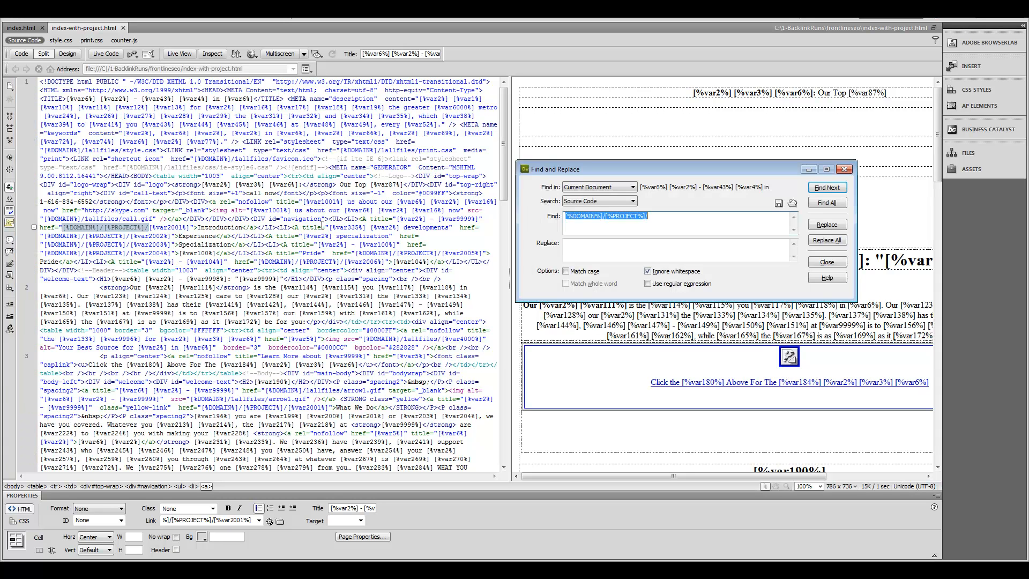
{"action": "left_click", "coordinate": [644, 252]}
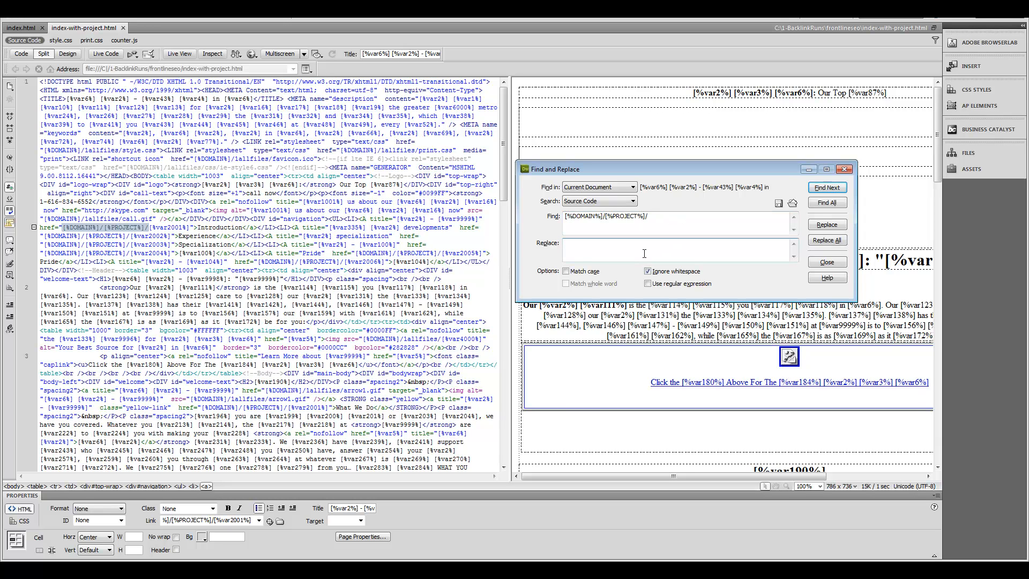
{"action": "key", "text": "ctrl+v"}
{"action": "left_click_drag", "start_coordinate": [608, 244], "coordinate": [649, 244]}
{"action": "key", "text": "BackSpace"}
{"action": "left_click", "coordinate": [40, 81]}
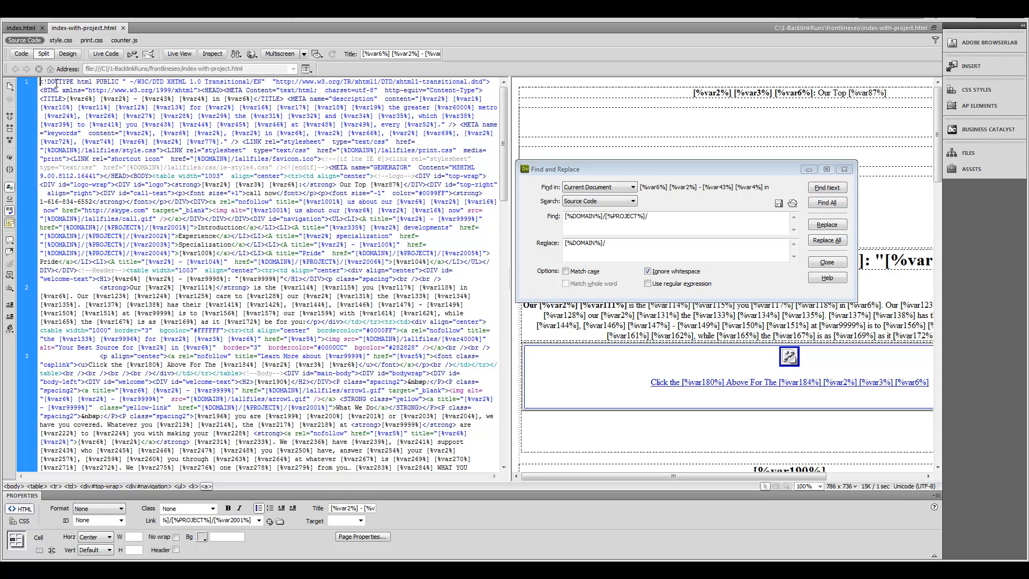
Step: Replace each [%DOMAIN%]/[%PROJECT%]/ link path with [%DOMAIN%]/, one match at a time
{"action": "left_click", "coordinate": [839, 189]}
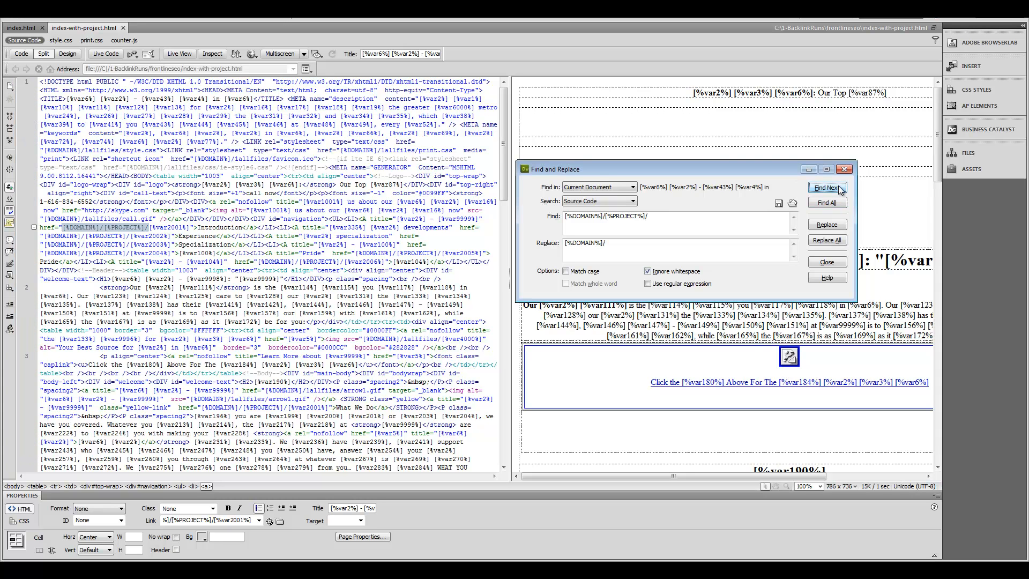
{"action": "left_click", "coordinate": [827, 225]}
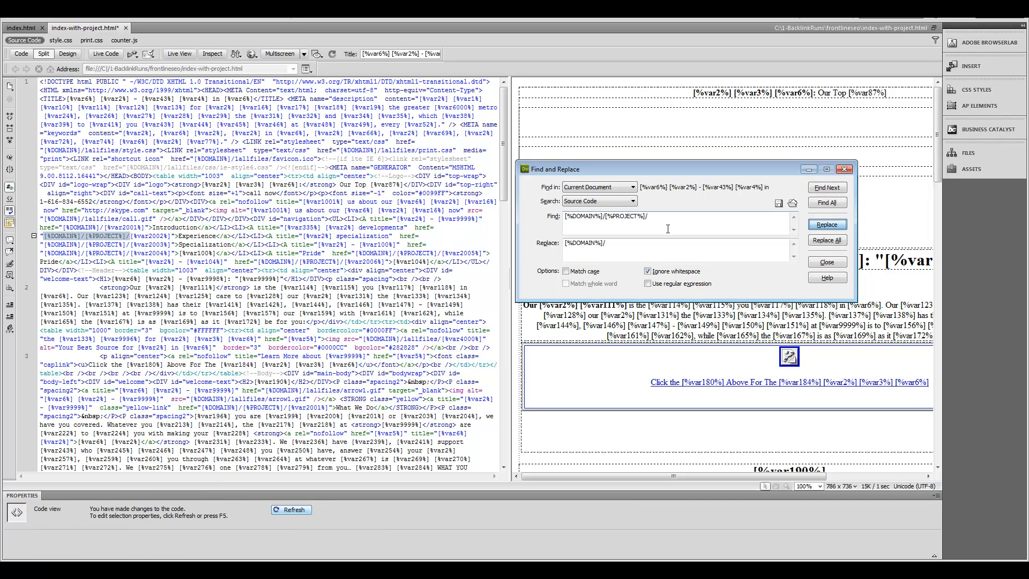
{"action": "left_click_drag", "start_coordinate": [63, 227], "coordinate": [143, 227]}
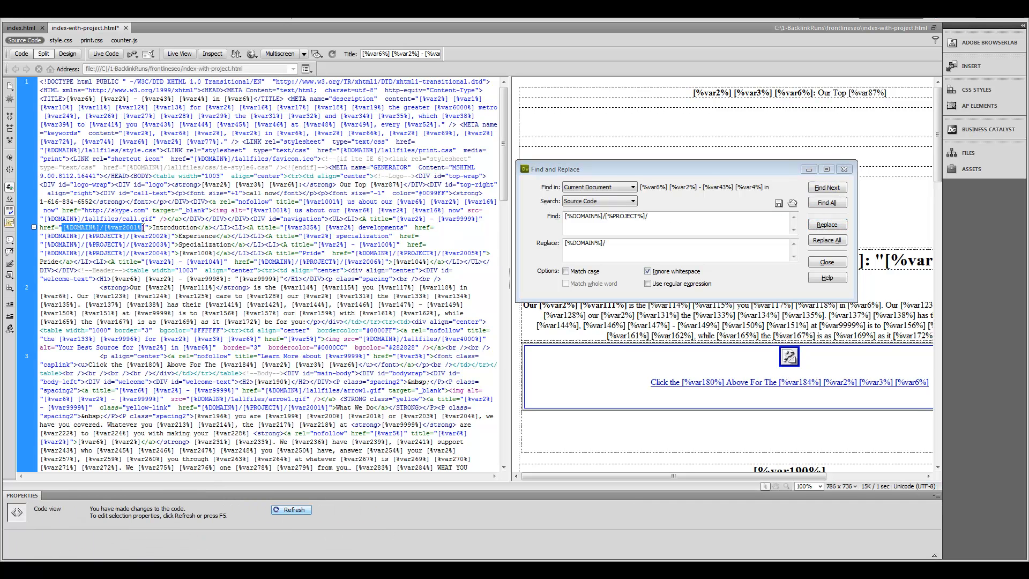
{"action": "left_click", "coordinate": [843, 191]}
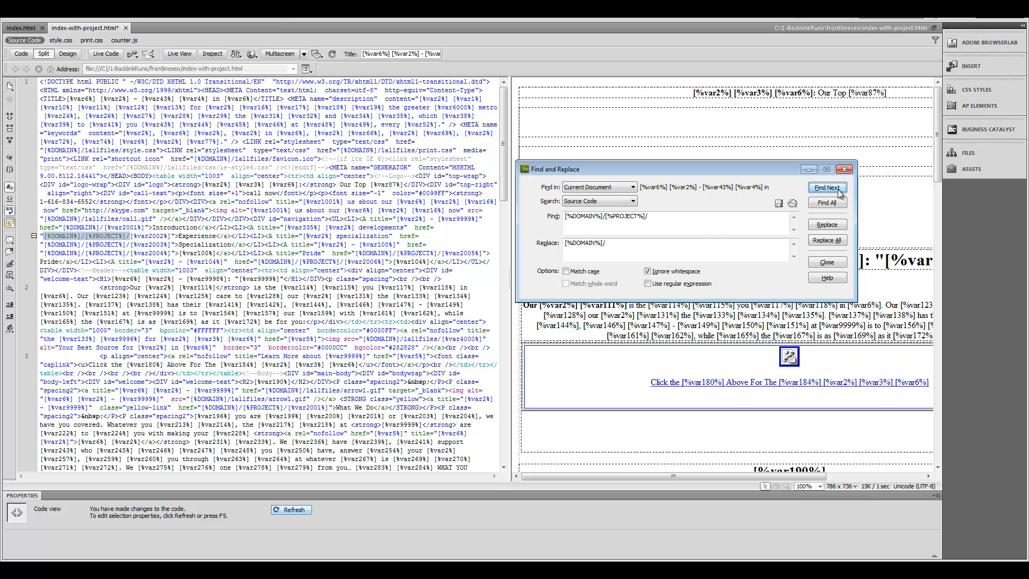
{"action": "left_click", "coordinate": [833, 225]}
{"action": "left_click", "coordinate": [832, 226]}
{"action": "left_click", "coordinate": [833, 225]}
{"action": "left_click", "coordinate": [832, 225]}
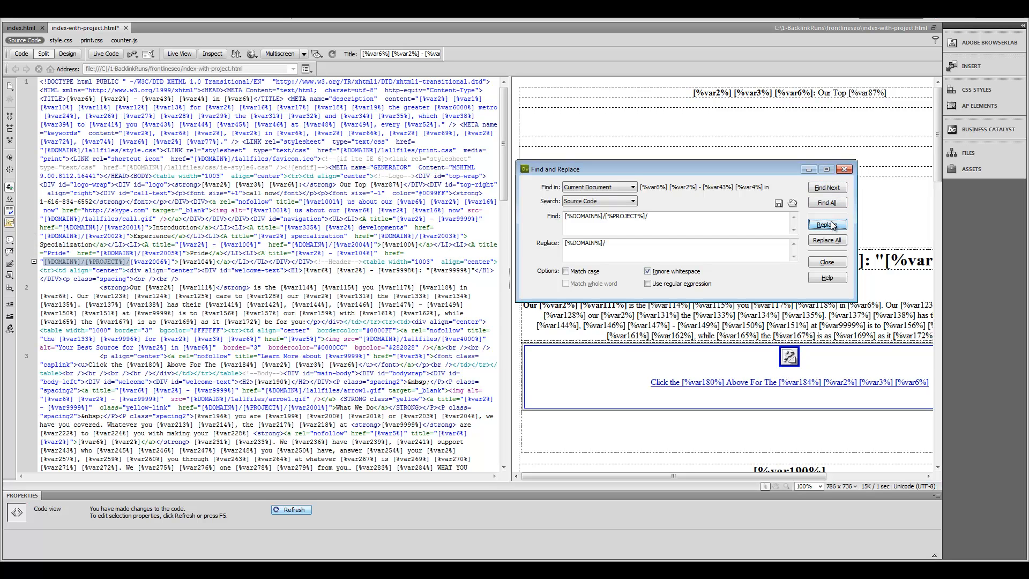
{"action": "left_click", "coordinate": [833, 226]}
{"action": "left_click", "coordinate": [832, 225]}
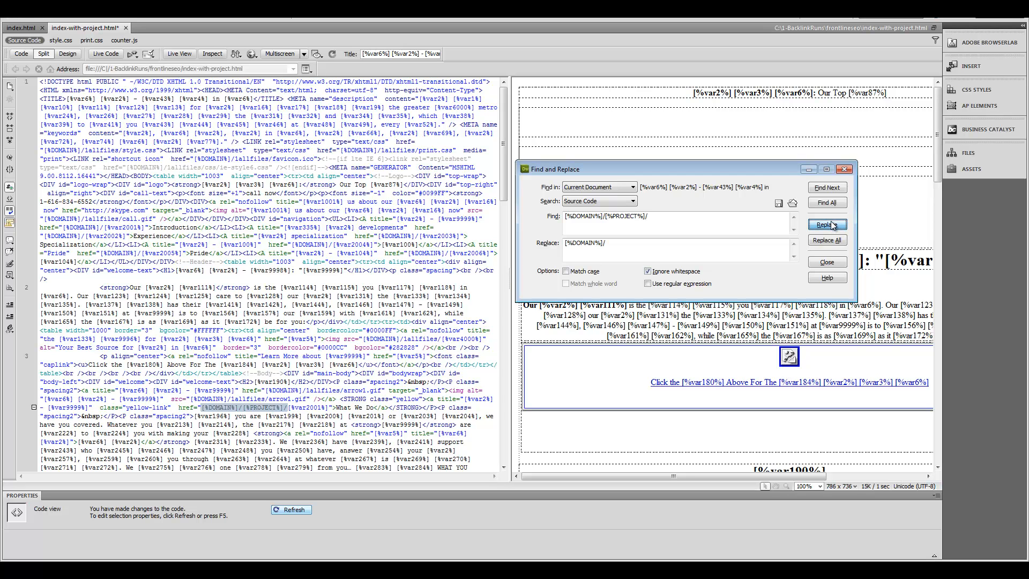
{"action": "left_click", "coordinate": [832, 225]}
{"action": "left_click", "coordinate": [833, 225]}
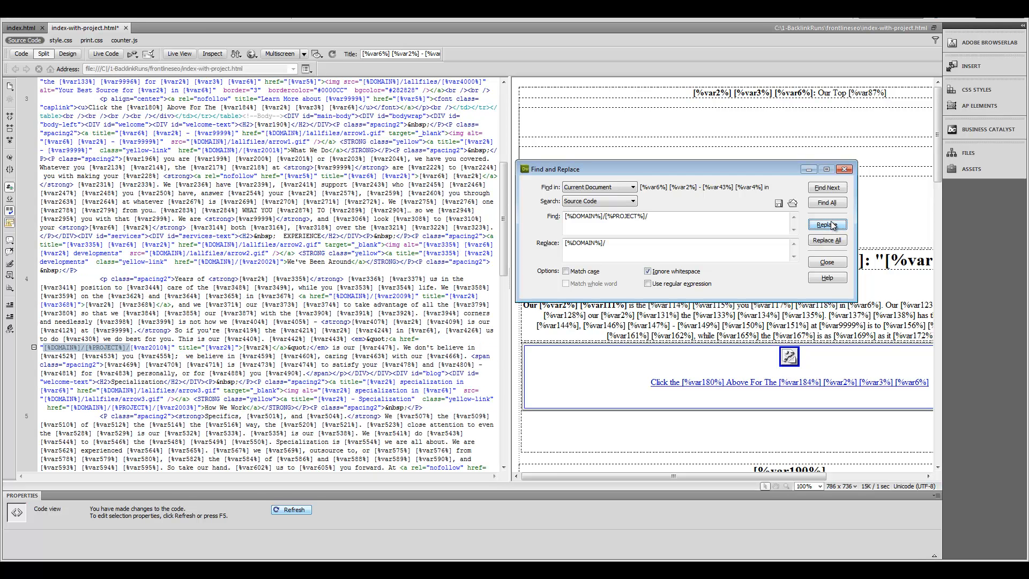
{"action": "left_click", "coordinate": [833, 225]}
{"action": "left_click", "coordinate": [833, 225]}
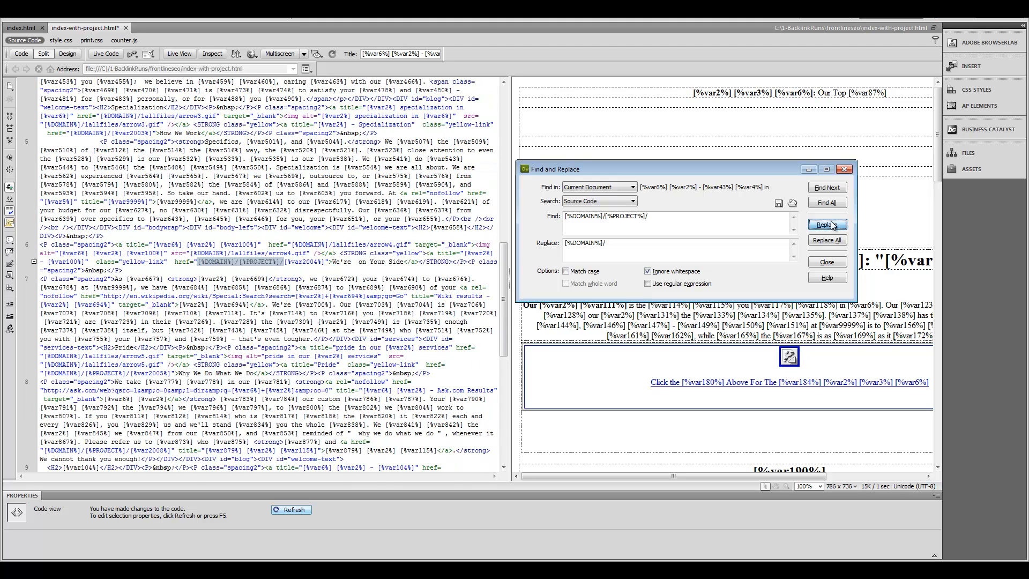
{"action": "left_click", "coordinate": [832, 225]}
{"action": "left_click", "coordinate": [832, 225]}
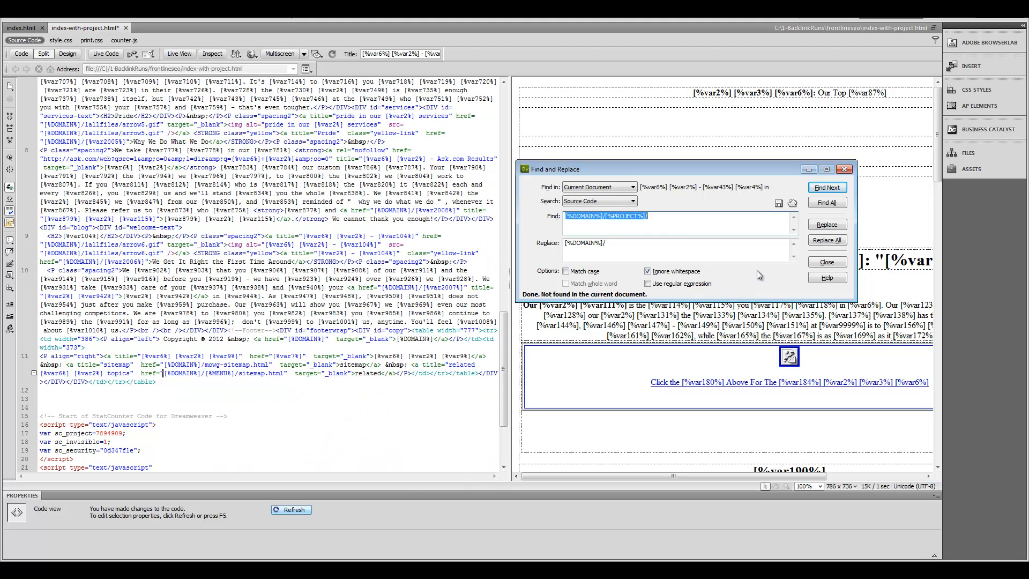
Step: Confirm no project paths remain, review the StatCounter code, and close Find and Replace
{"action": "left_click", "coordinate": [699, 233]}
{"action": "left_click", "coordinate": [823, 188]}
{"action": "left_click", "coordinate": [823, 188]}
{"action": "left_click", "coordinate": [824, 189]}
{"action": "left_click", "coordinate": [305, 358]}
{"action": "scroll", "coordinate": [295, 364], "scroll_direction": "down", "scroll_amount": 4}
{"action": "left_click_drag", "start_coordinate": [241, 416], "coordinate": [42, 321]}
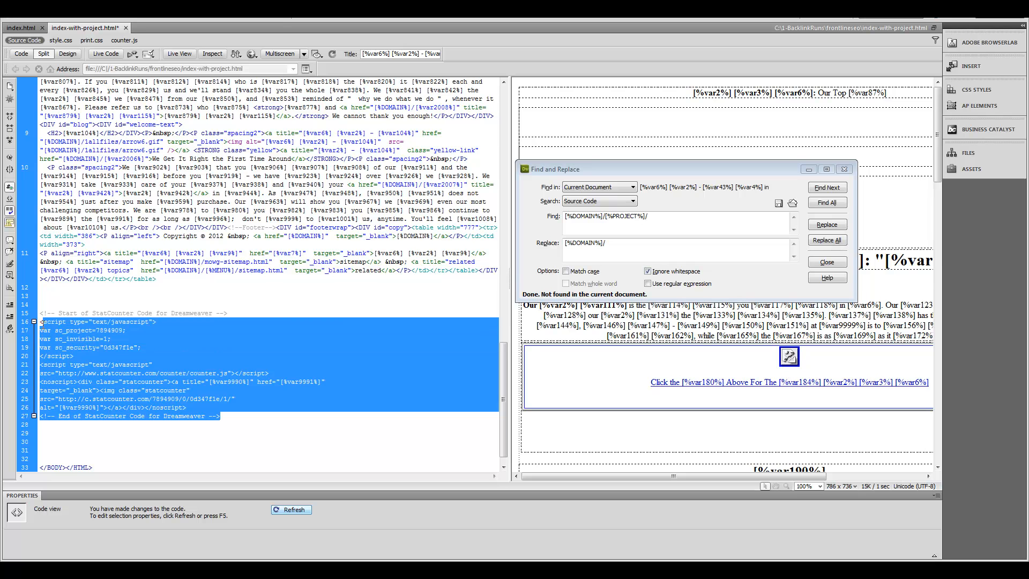
{"action": "left_click", "coordinate": [222, 322]}
{"action": "scroll", "coordinate": [316, 355], "scroll_direction": "down", "scroll_amount": 1}
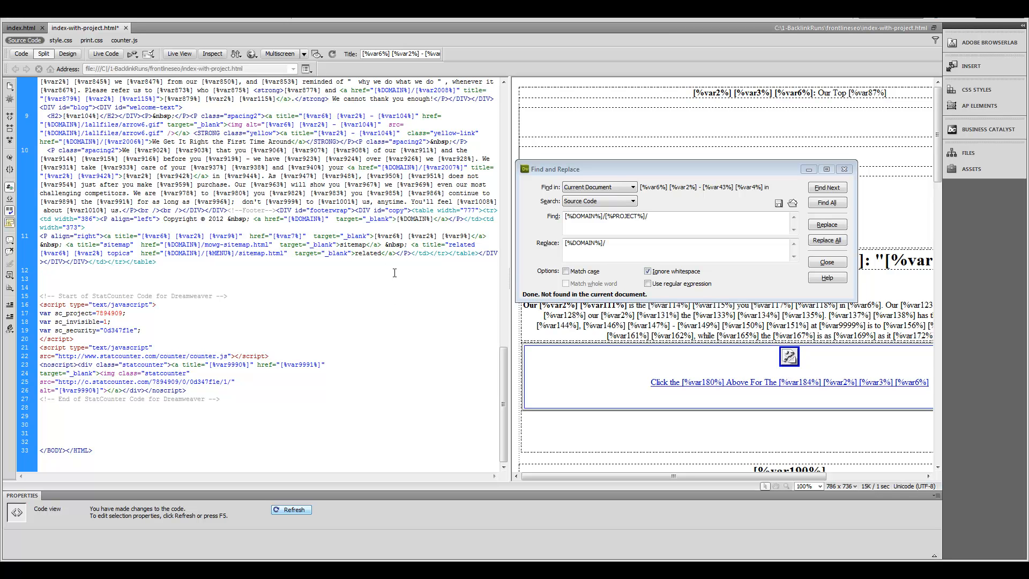
{"action": "scroll", "coordinate": [404, 300], "scroll_direction": "up", "scroll_amount": 4}
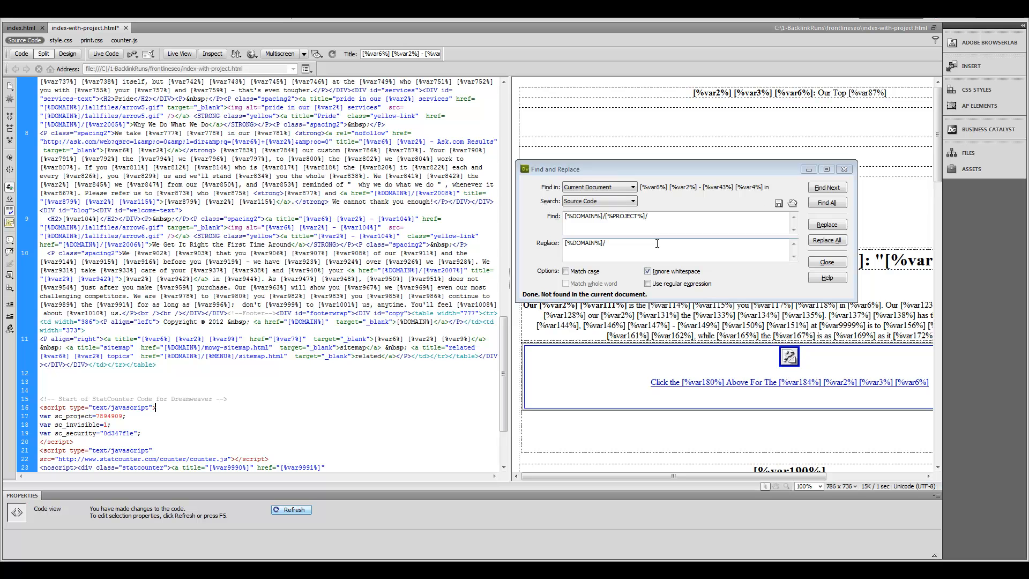
{"action": "left_click", "coordinate": [845, 170]}
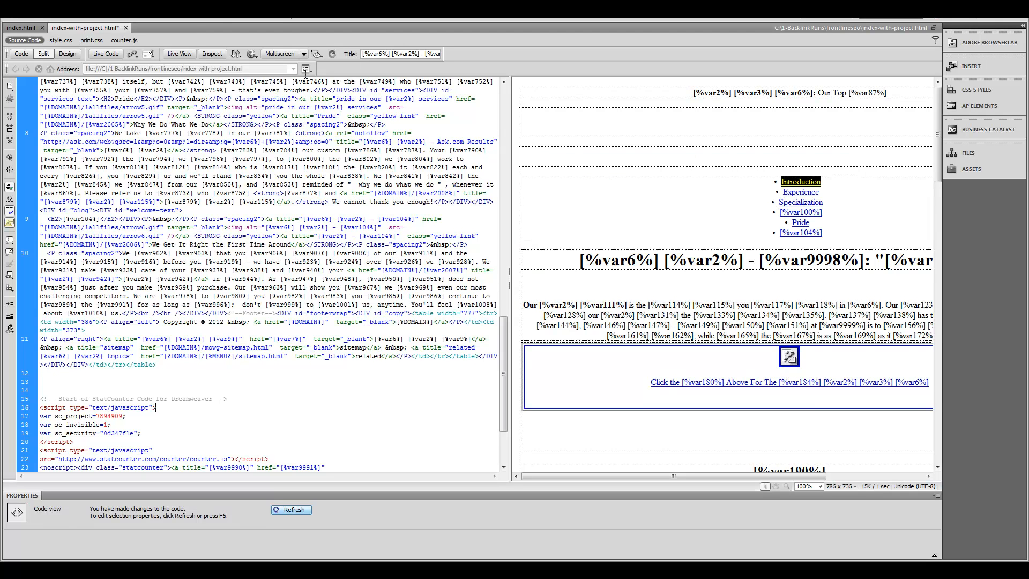
Step: Save a copy of the page as index-without-project.html
{"action": "left_click", "coordinate": [31, 22]}
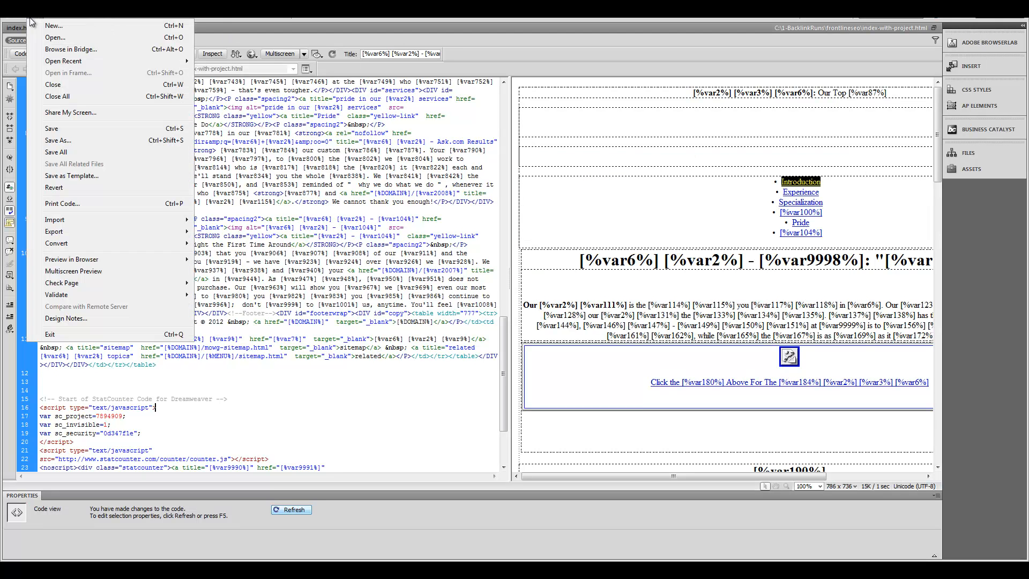
{"action": "left_click", "coordinate": [65, 141]}
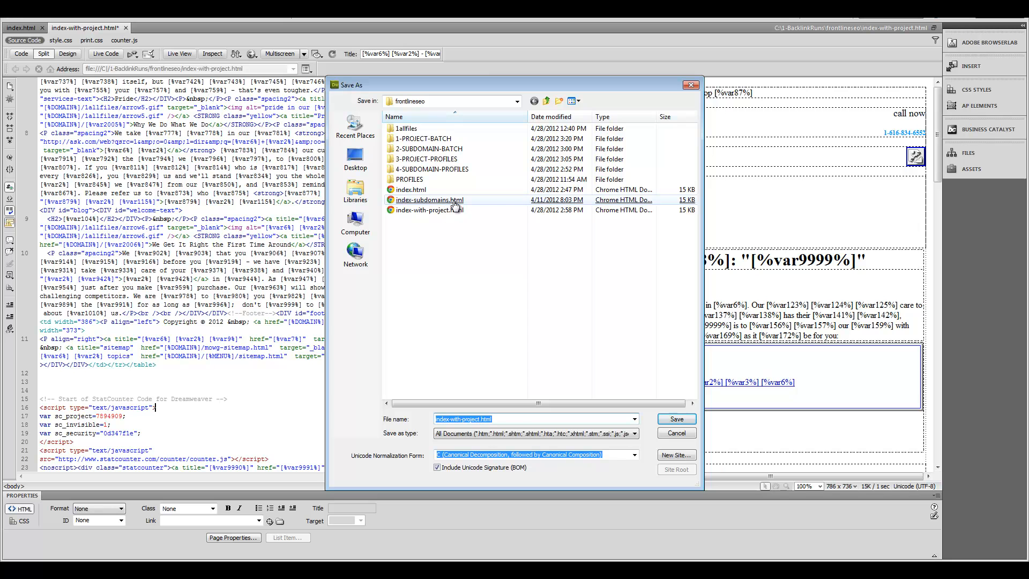
{"action": "left_click", "coordinate": [461, 419]}
{"action": "type", "text": "out"}
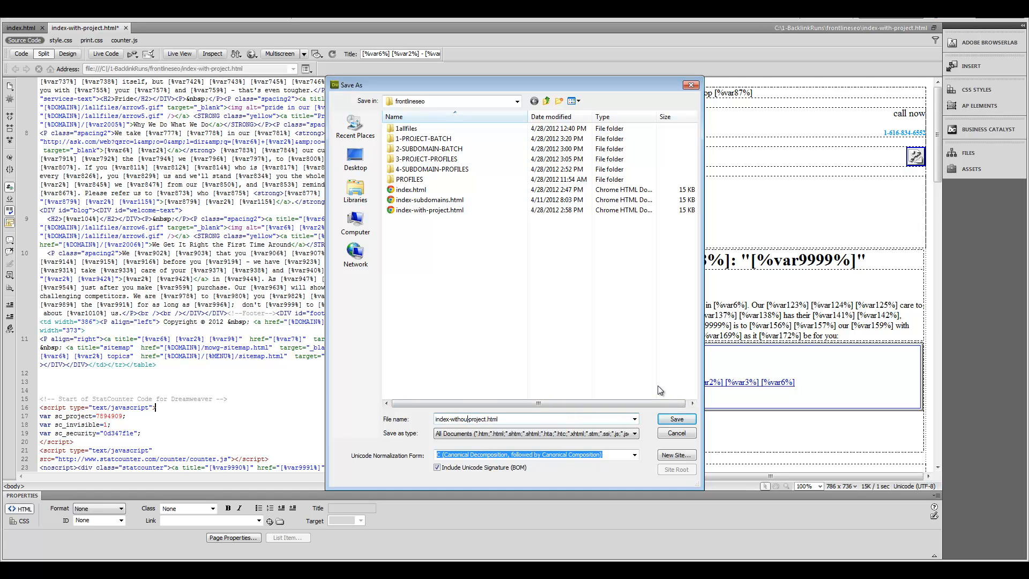
{"action": "left_click", "coordinate": [676, 419]}
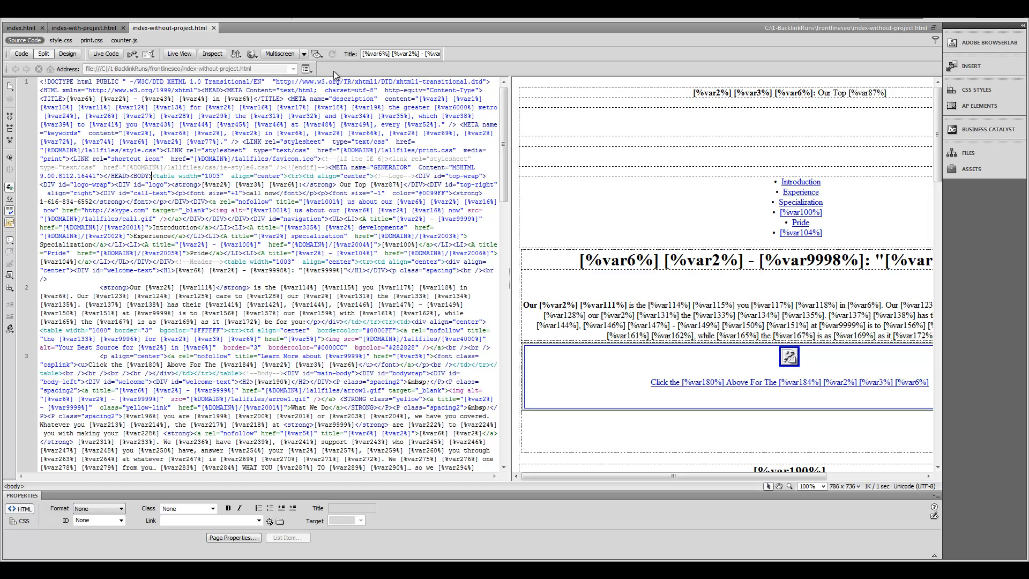
Step: Inspect the /1allfiles/ icon path and 1003-wide table, then bring the frontlineseo folder forward
{"action": "left_click_drag", "start_coordinate": [231, 159], "coordinate": [272, 159]}
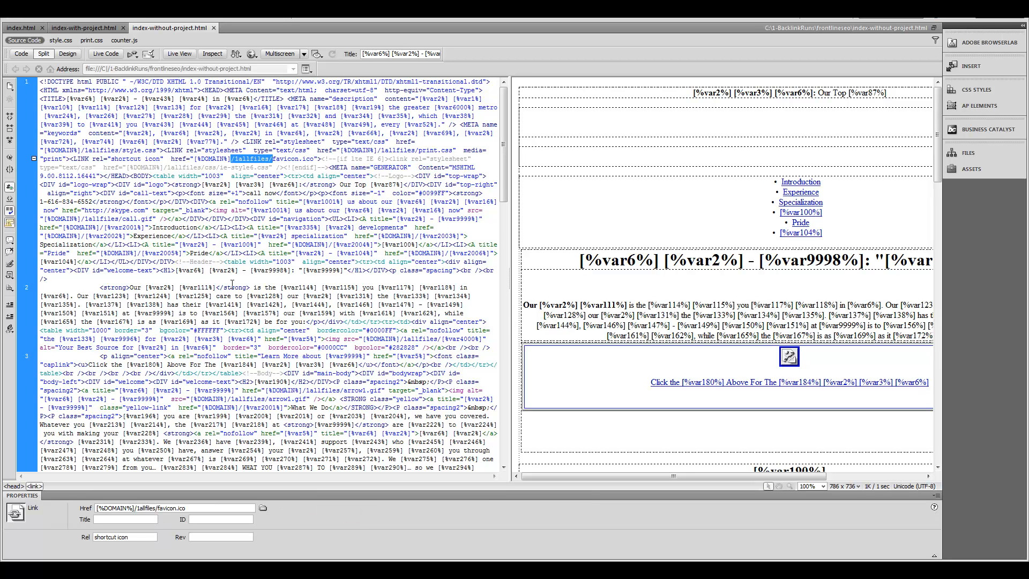
{"action": "left_click", "coordinate": [310, 262]}
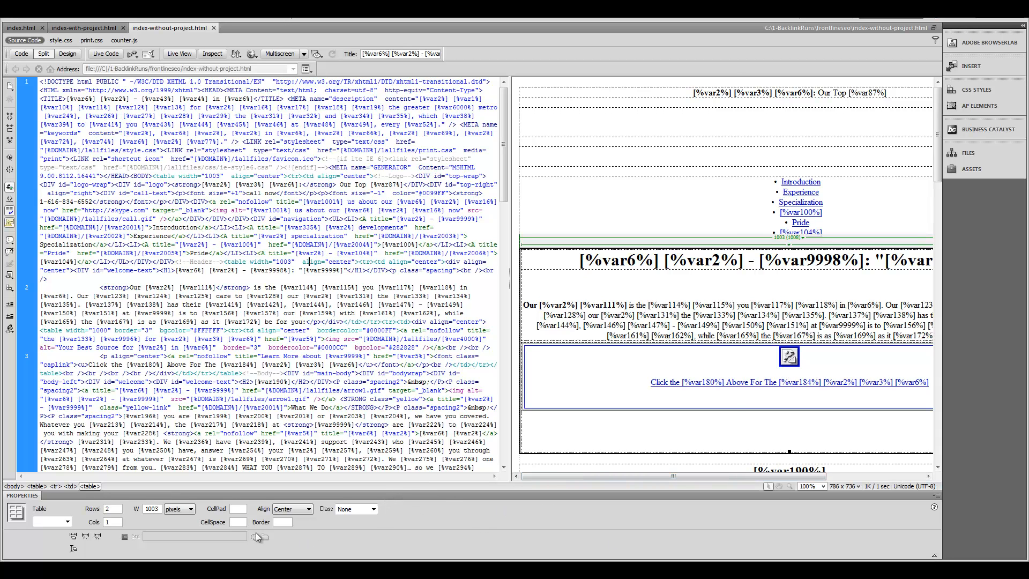
{"action": "left_click", "coordinate": [268, 569]}
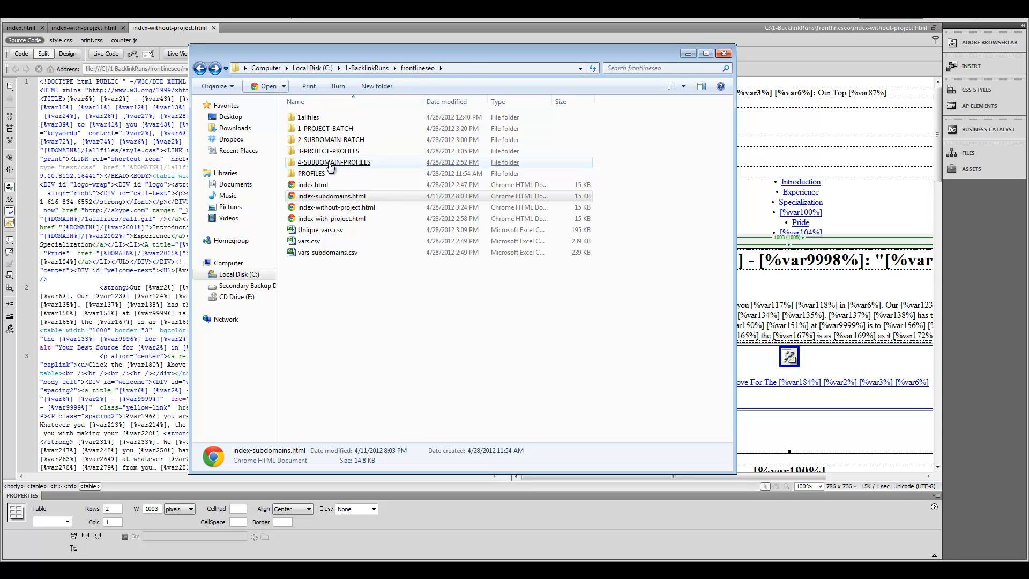
Step: Open PROFILES\SUBDOMAINS in Explorer and select UAP-1-SUB.pfl
{"action": "double_click", "coordinate": [312, 173]}
{"action": "double_click", "coordinate": [318, 129]}
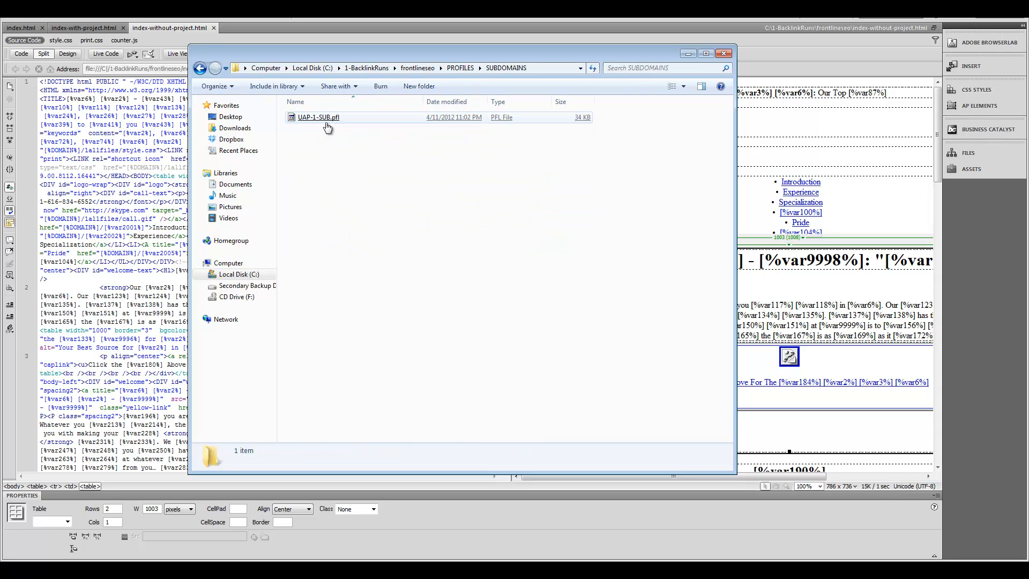
{"action": "left_click", "coordinate": [330, 118]}
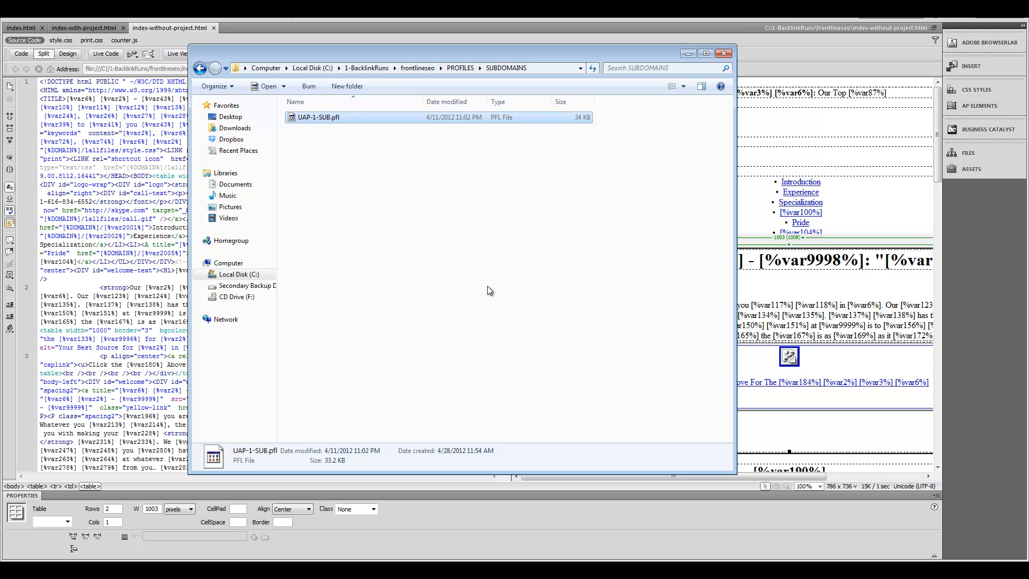
Step: Load UAP-1-SUB.pfl in MOWG Professional to review its settings, then quit and confirm
{"action": "key", "text": "alt+Tab"}
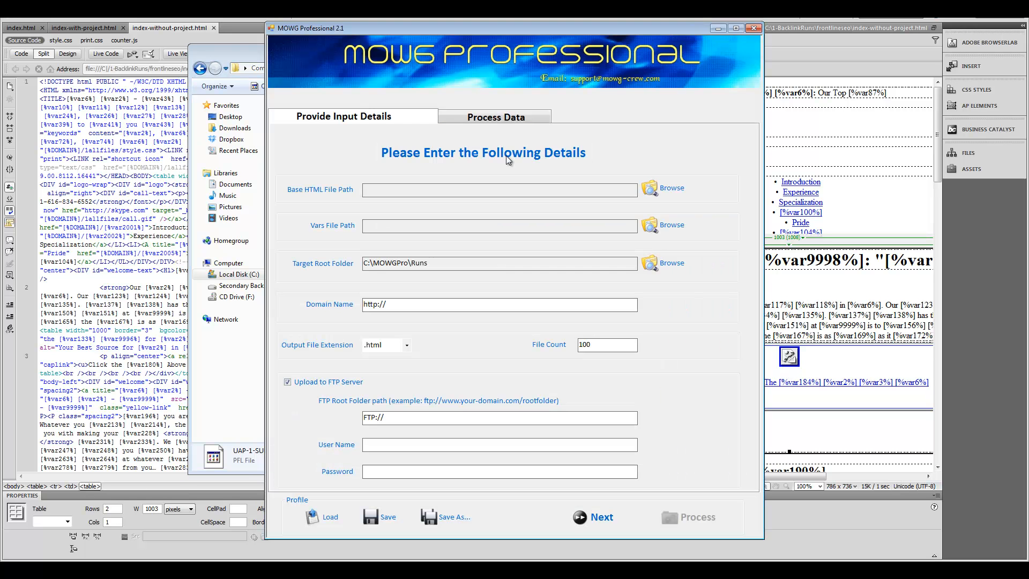
{"action": "left_click", "coordinate": [339, 517]}
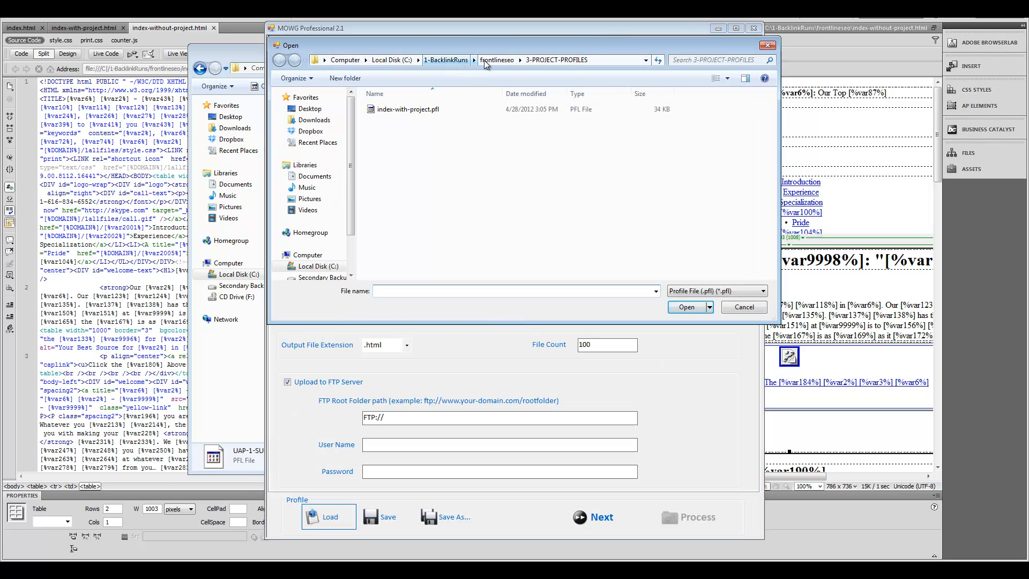
{"action": "left_click", "coordinate": [485, 60]}
{"action": "double_click", "coordinate": [405, 168]}
{"action": "double_click", "coordinate": [407, 120]}
{"action": "double_click", "coordinate": [399, 110]}
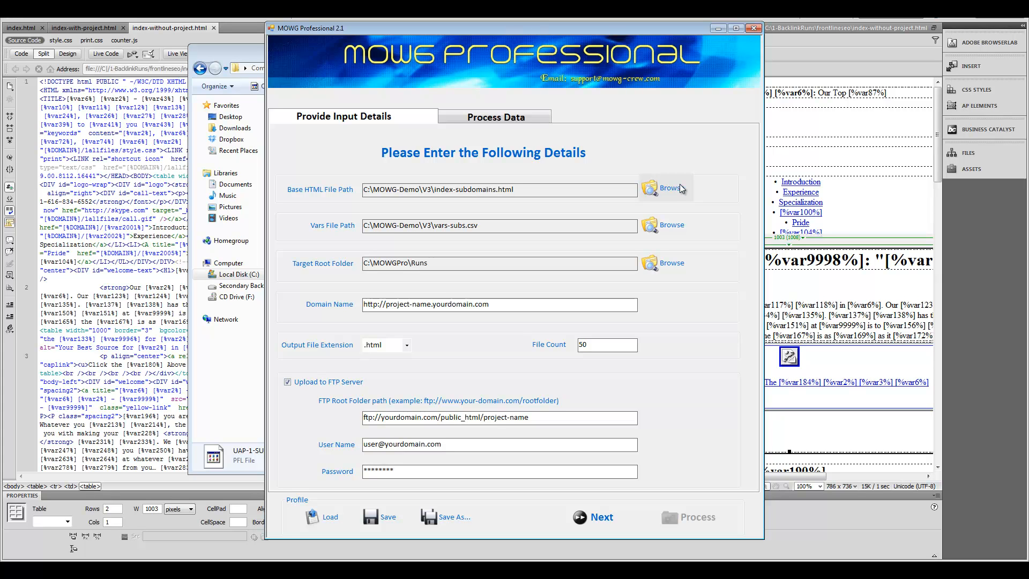
{"action": "left_click", "coordinate": [755, 28]}
{"action": "left_click", "coordinate": [540, 323]}
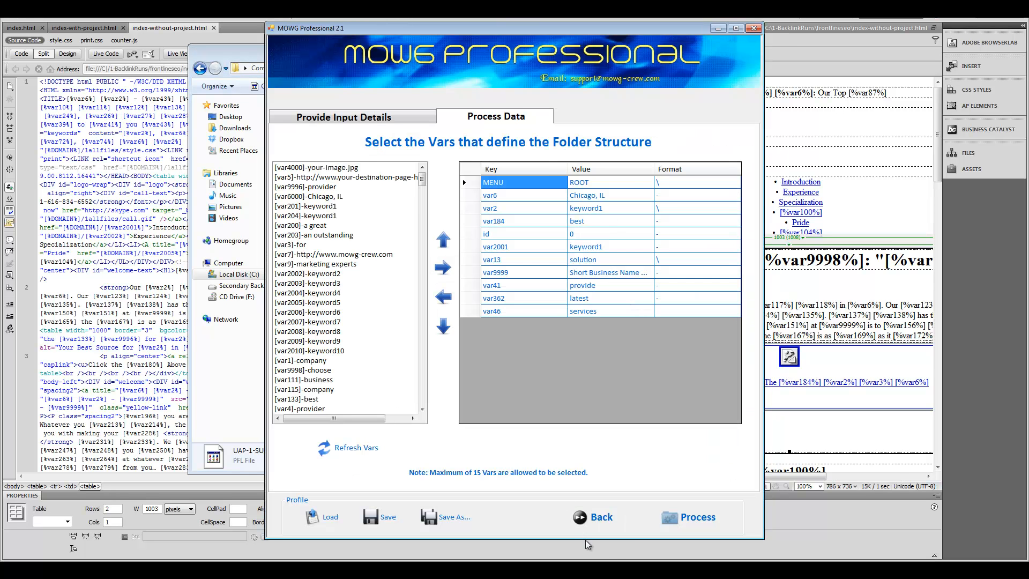
Step: Set the base HTML to index-without-project.html and the vars file to vars-subdomains.csv
{"action": "left_click", "coordinate": [589, 515]}
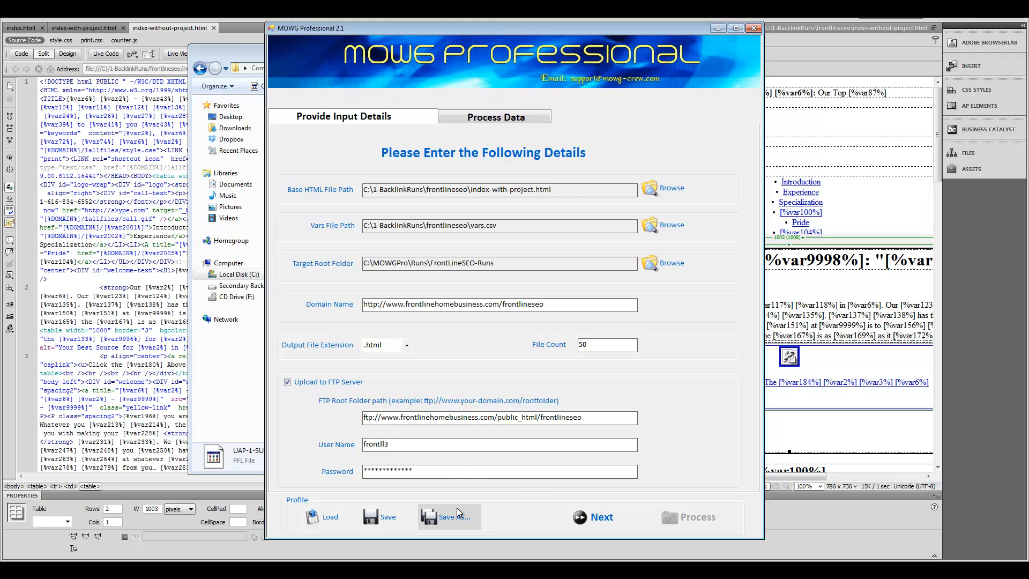
{"action": "left_click", "coordinate": [664, 191]}
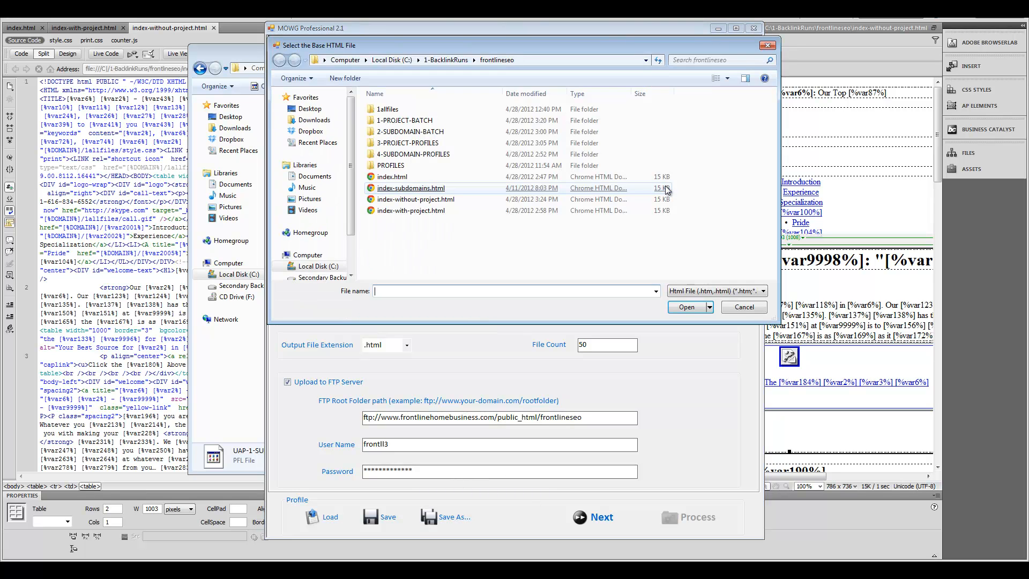
{"action": "double_click", "coordinate": [422, 201]}
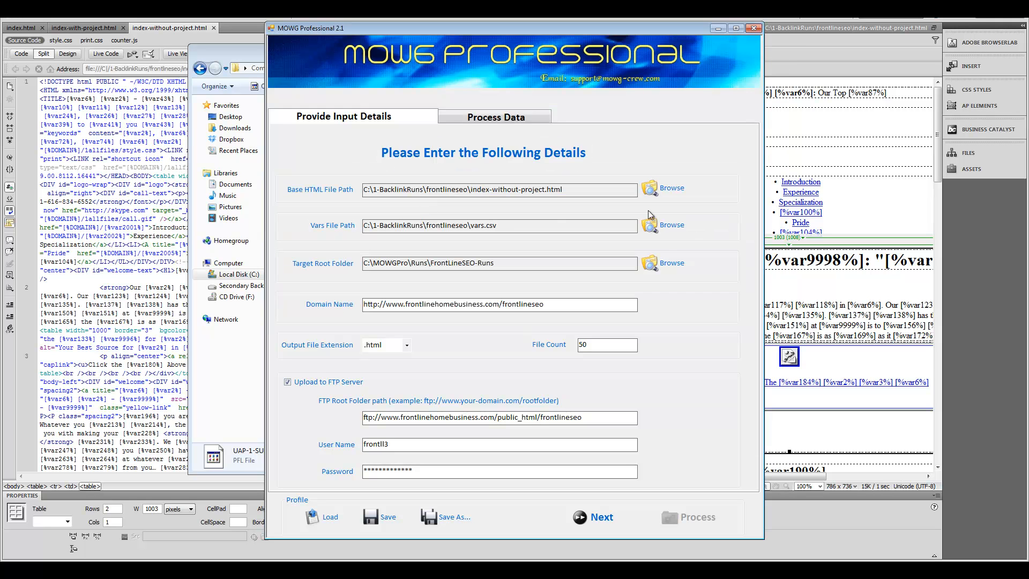
{"action": "left_click", "coordinate": [661, 229]}
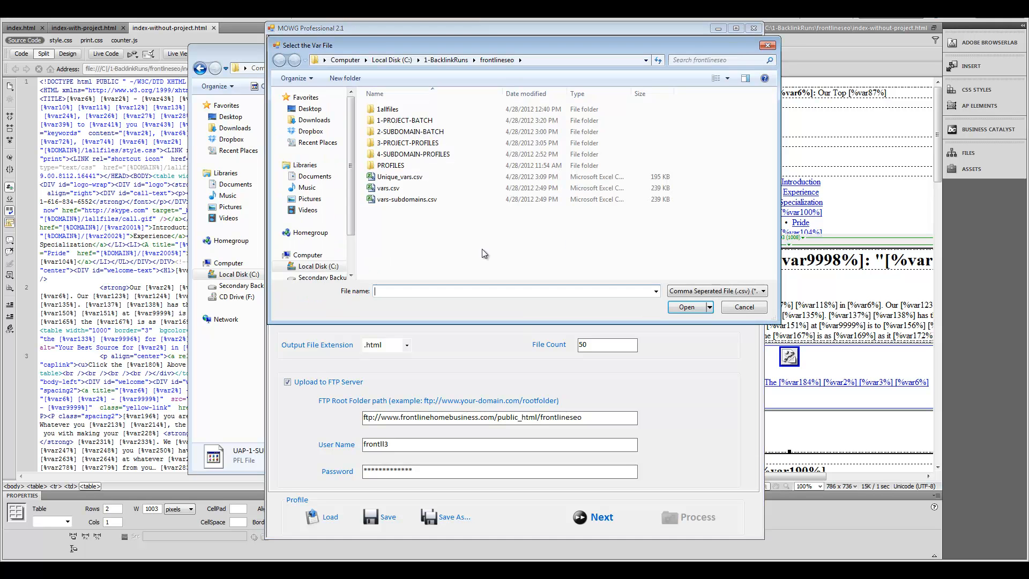
{"action": "double_click", "coordinate": [398, 200]}
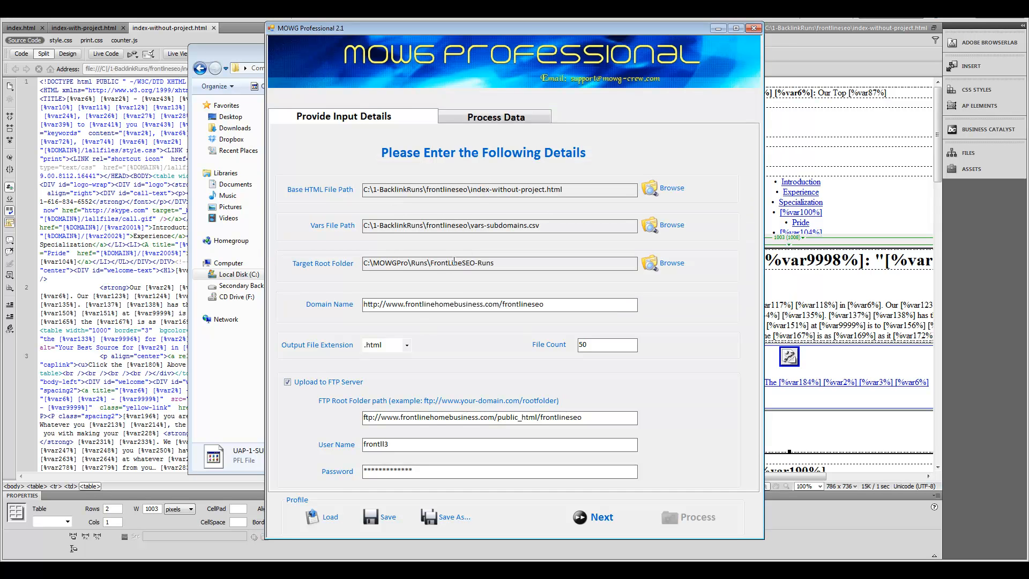
Step: Save the profile over subdomain.pfl in 4-SUBDOMAIN-PROFILES, then quit MOWG saving changes
{"action": "left_click", "coordinate": [436, 513]}
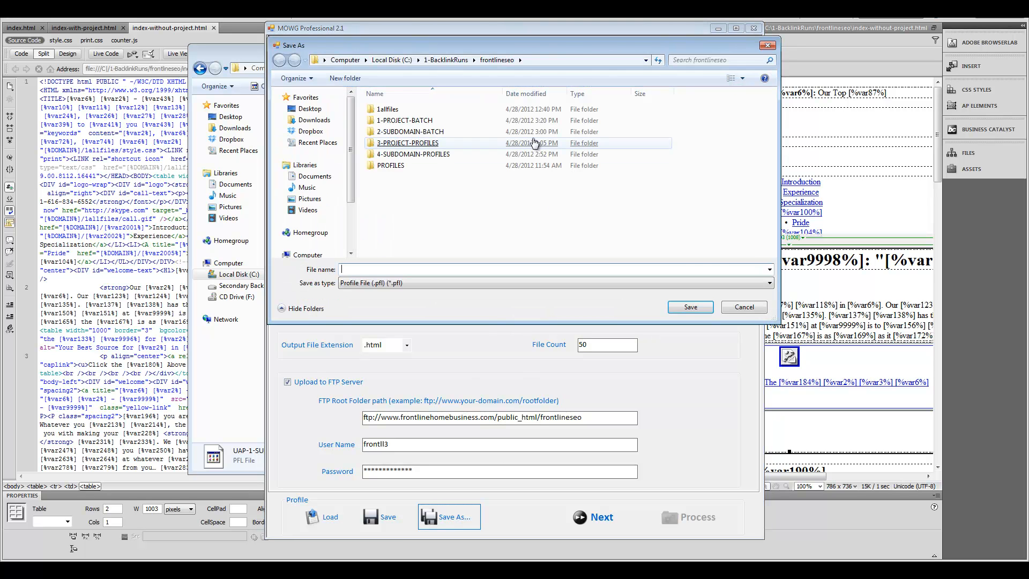
{"action": "double_click", "coordinate": [394, 134]}
{"action": "left_click", "coordinate": [279, 60]}
{"action": "double_click", "coordinate": [419, 154]}
{"action": "double_click", "coordinate": [397, 109]}
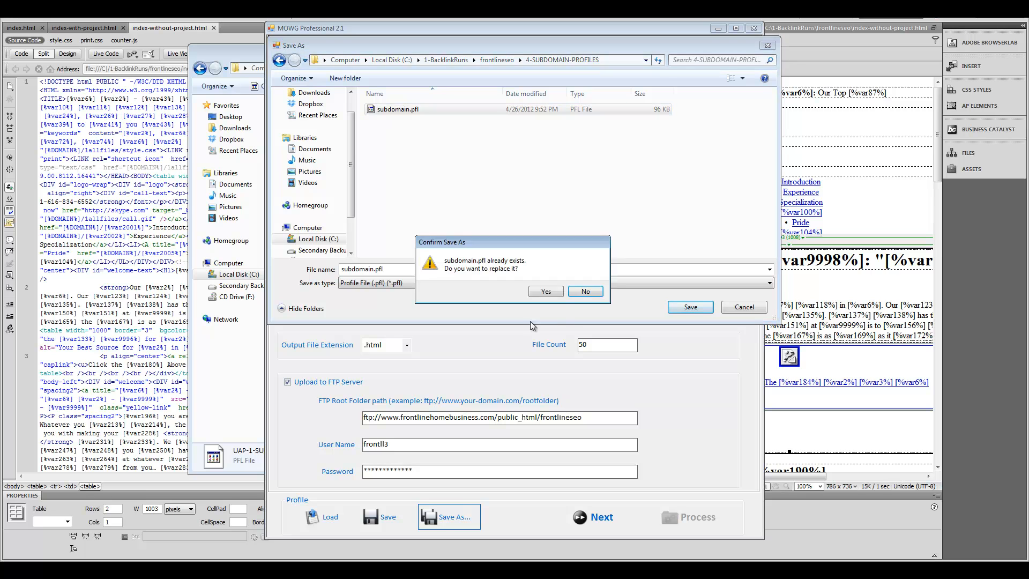
{"action": "left_click", "coordinate": [547, 292]}
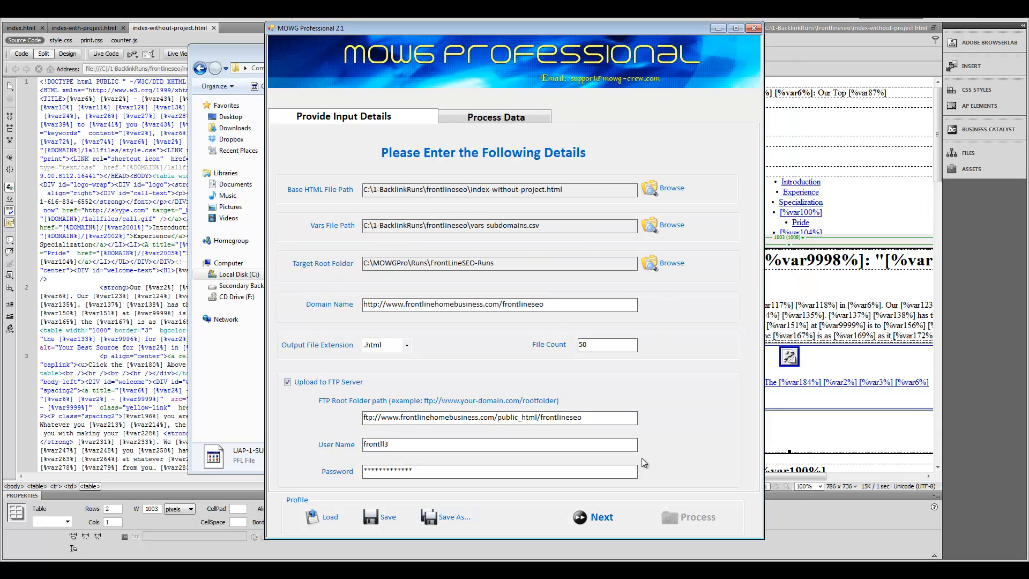
{"action": "left_click", "coordinate": [752, 29]}
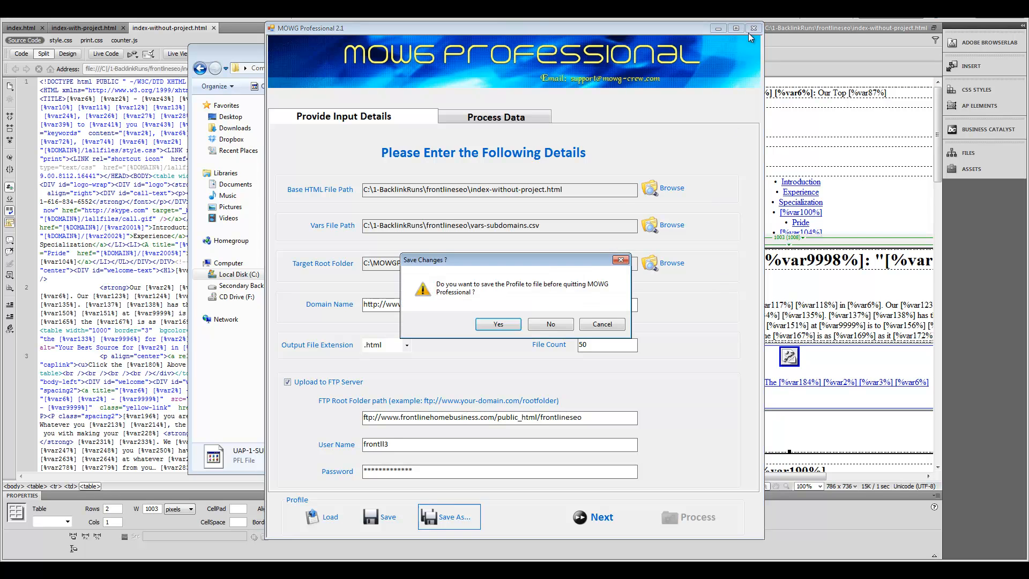
{"action": "left_click", "coordinate": [497, 323]}
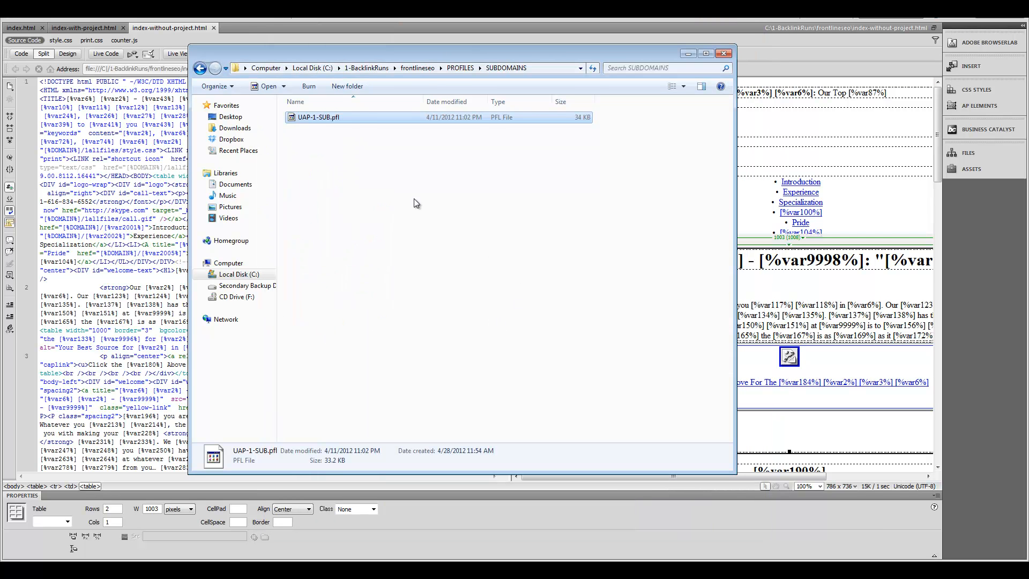
Step: Delete the PROFILES folder from frontlineseo
{"action": "left_click", "coordinate": [418, 68]}
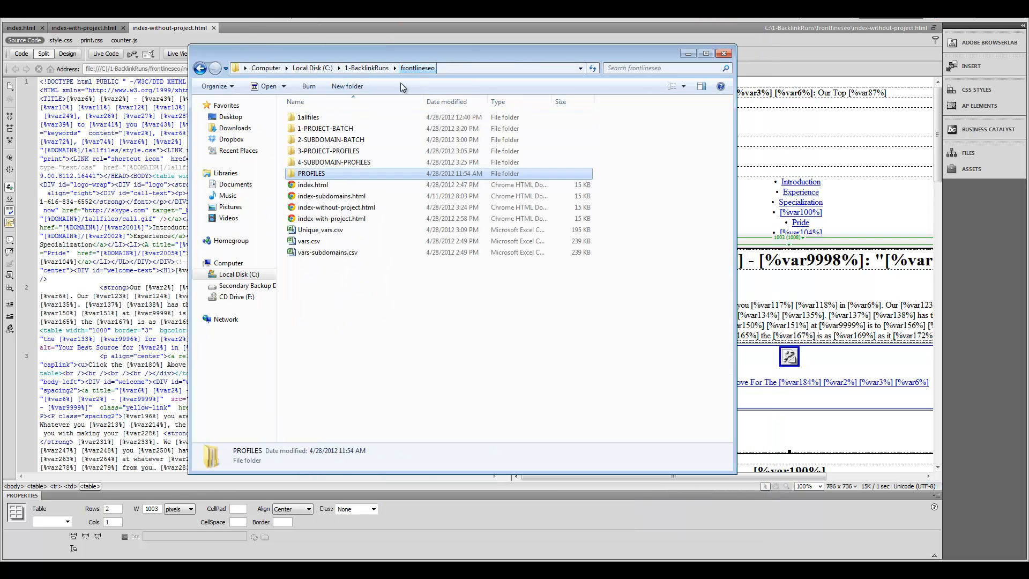
{"action": "right_click", "coordinate": [313, 174]}
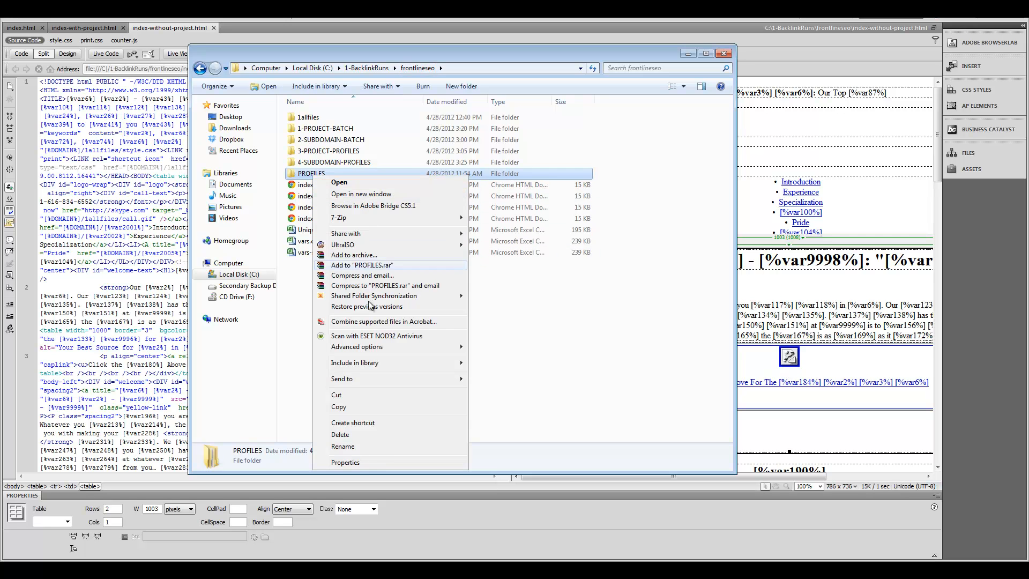
{"action": "left_click", "coordinate": [357, 435]}
{"action": "left_click", "coordinate": [559, 332]}
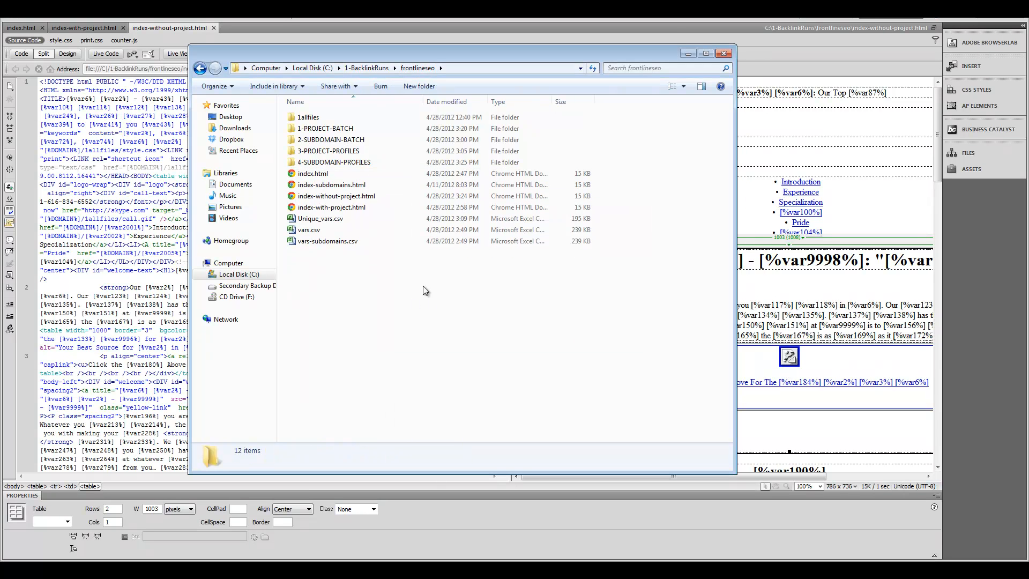
Step: Open 4-SUBDOMAIN-PROFILES, select subdomain.pfl, and switch back to MOWG Professional
{"action": "double_click", "coordinate": [348, 163]}
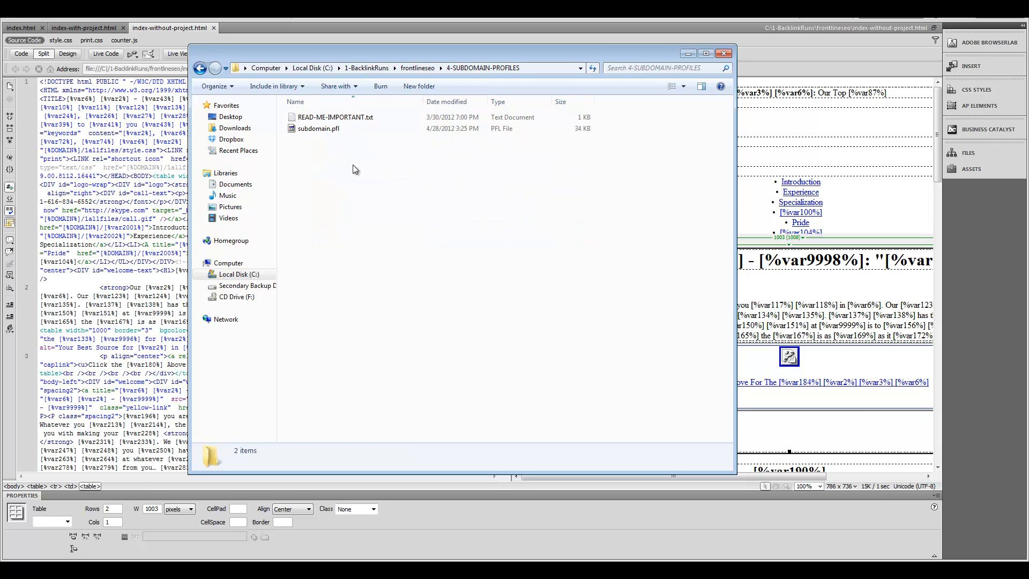
{"action": "left_click", "coordinate": [322, 129]}
{"action": "key", "text": "alt+Tab"}
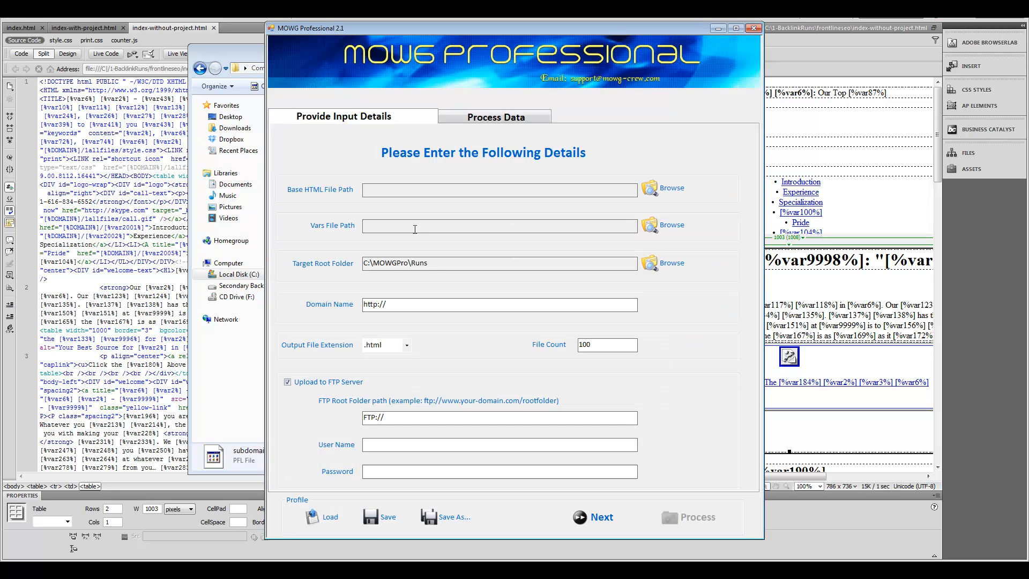
Step: Load subdomain.pfl, check its folder-structure variables, and return to the input details form
{"action": "left_click", "coordinate": [324, 515]}
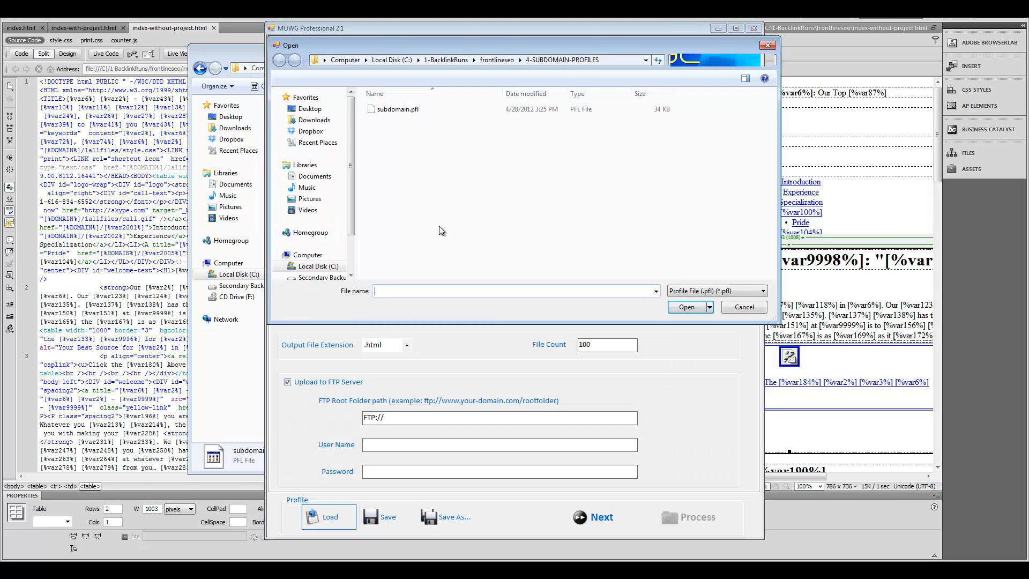
{"action": "double_click", "coordinate": [397, 109]}
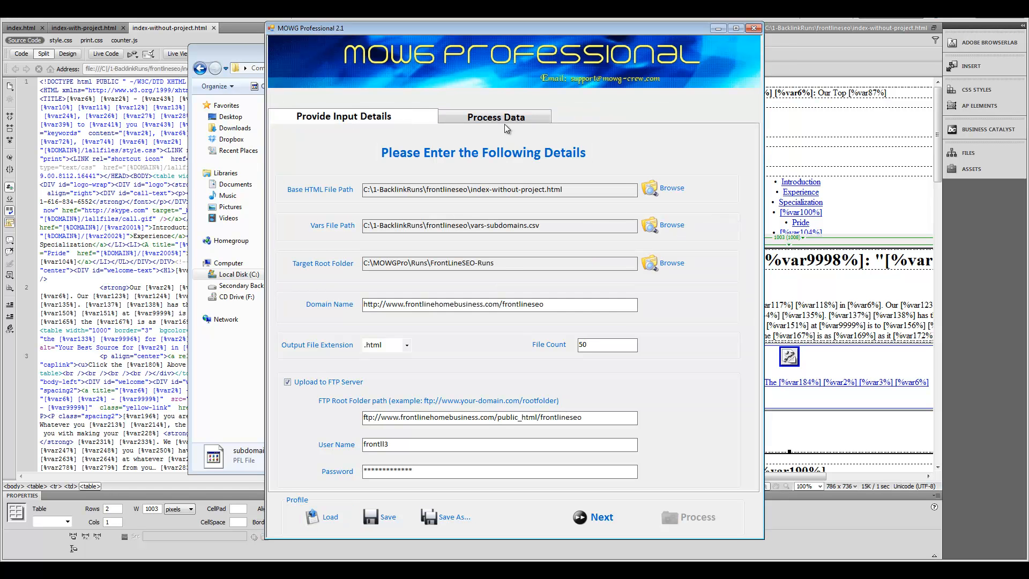
{"action": "left_click", "coordinate": [505, 125]}
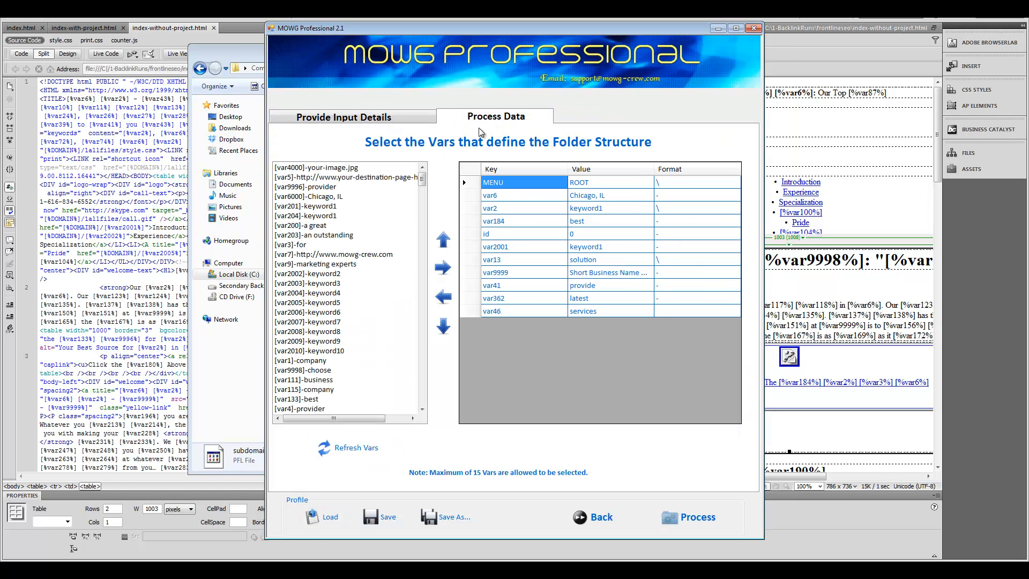
{"action": "left_click", "coordinate": [384, 114]}
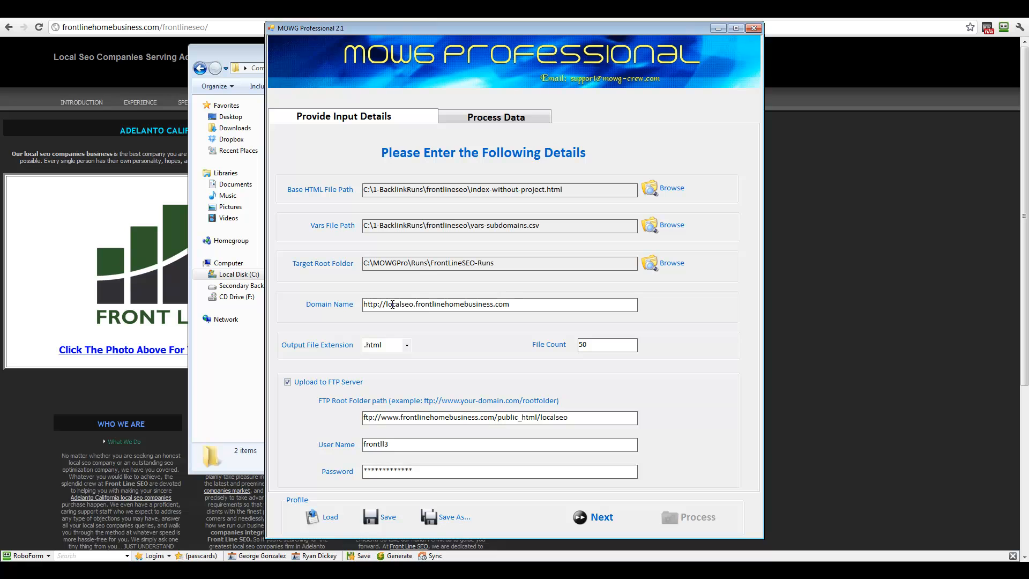
Step: Verify the localseo domain and FTP folder, then process to generate and upload the 50 pages
{"action": "left_click_drag", "start_coordinate": [386, 304], "coordinate": [412, 303]}
{"action": "left_click", "coordinate": [508, 307]}
{"action": "left_click_drag", "start_coordinate": [392, 417], "coordinate": [584, 419]}
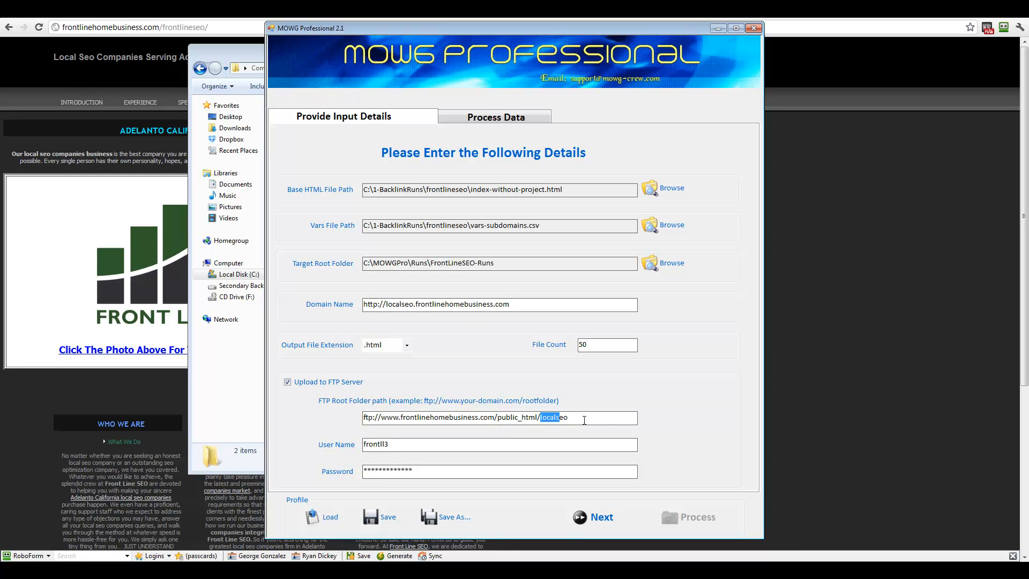
{"action": "left_click", "coordinate": [618, 423]}
{"action": "left_click", "coordinate": [590, 514]}
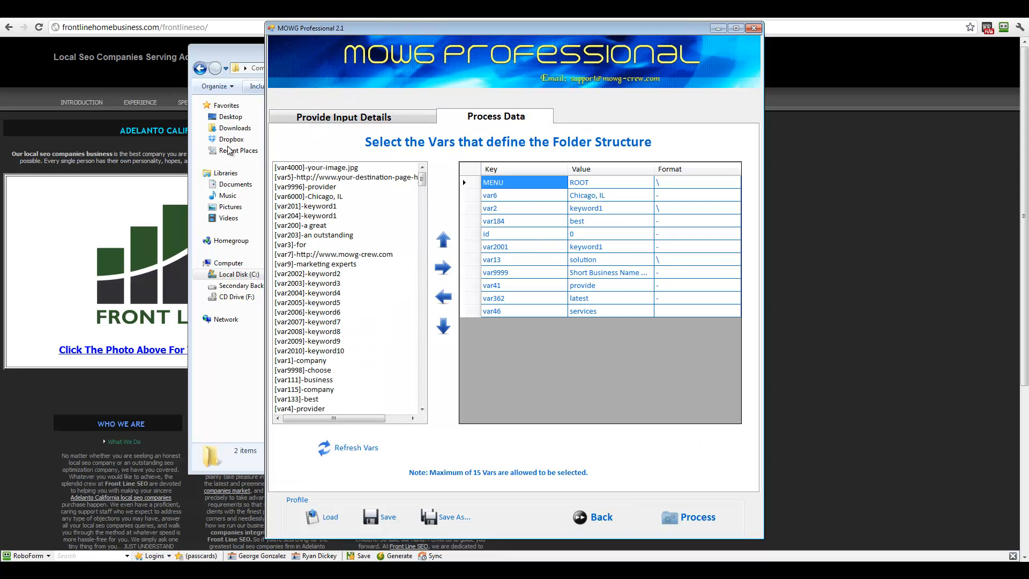
{"action": "left_click", "coordinate": [689, 522]}
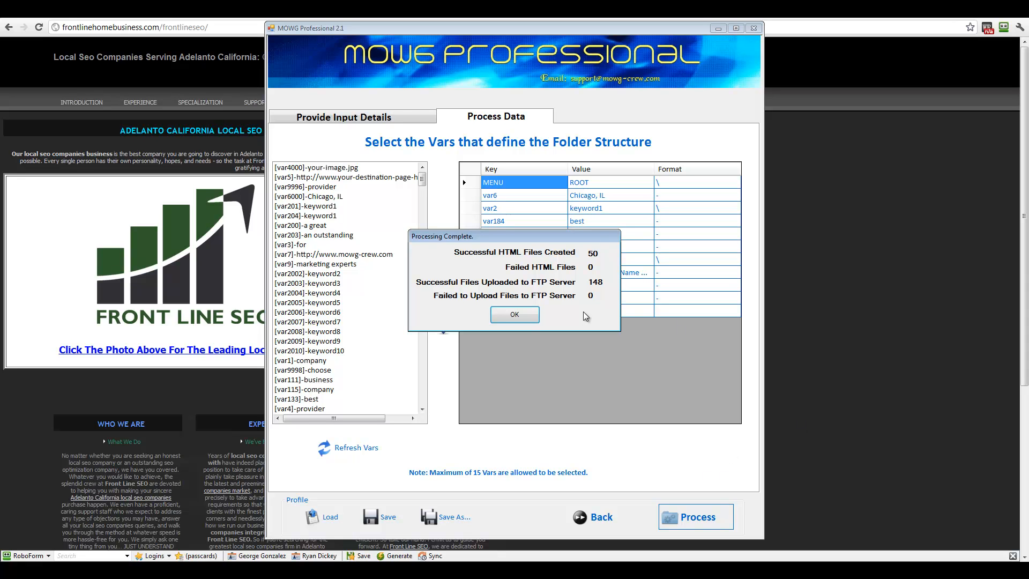
Step: Dismiss the processing summary and load localseo.frontlinehomebusiness.com in Chrome in place of the /frontlineseo/ address
{"action": "left_click", "coordinate": [515, 315]}
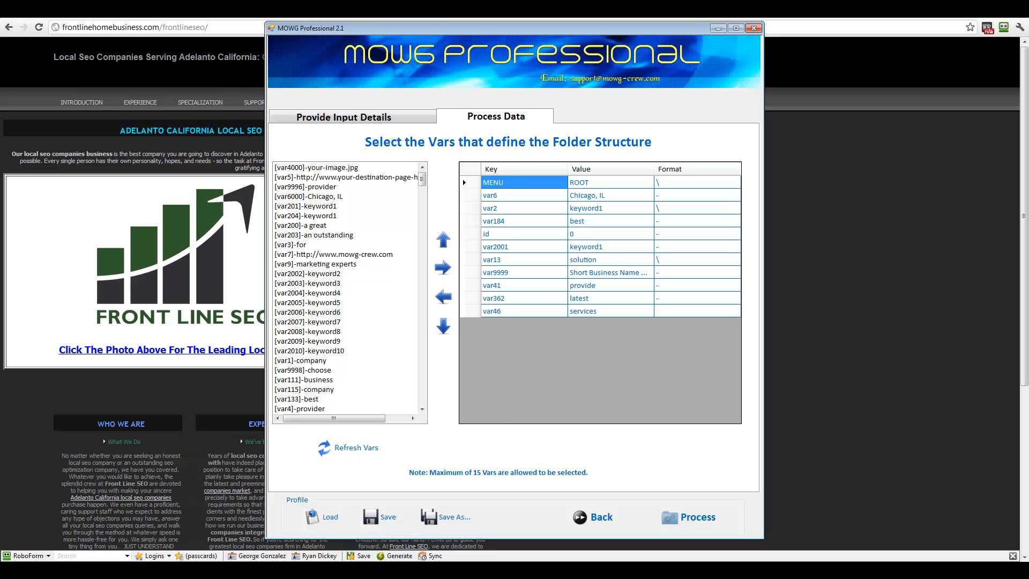
{"action": "left_click", "coordinate": [216, 48]}
{"action": "left_click_drag", "start_coordinate": [159, 28], "coordinate": [388, 43]}
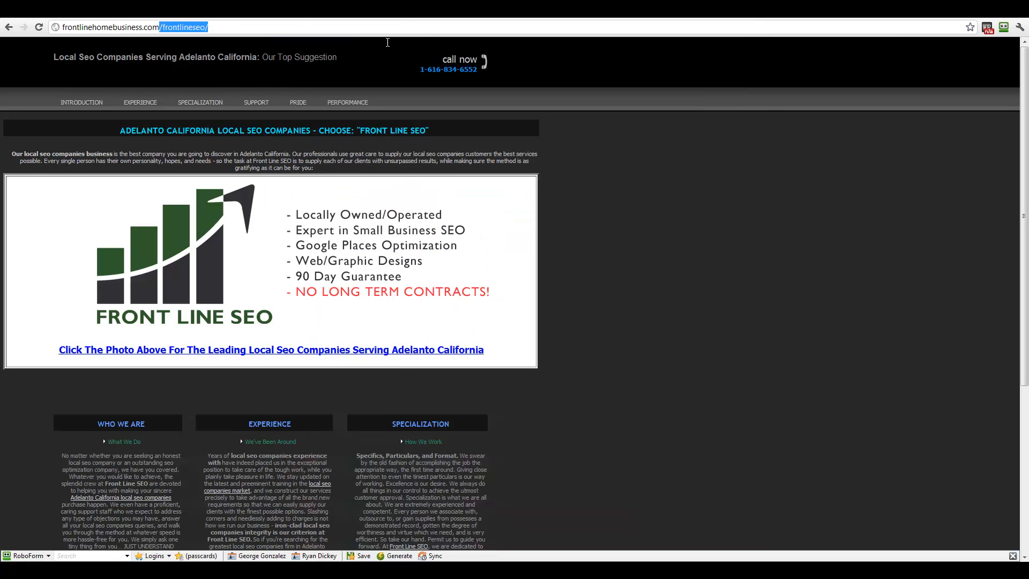
{"action": "key", "text": "BackSpace"}
{"action": "key", "text": "Home"}
{"action": "type", "text": "localseo."}
{"action": "key", "text": "Return"}
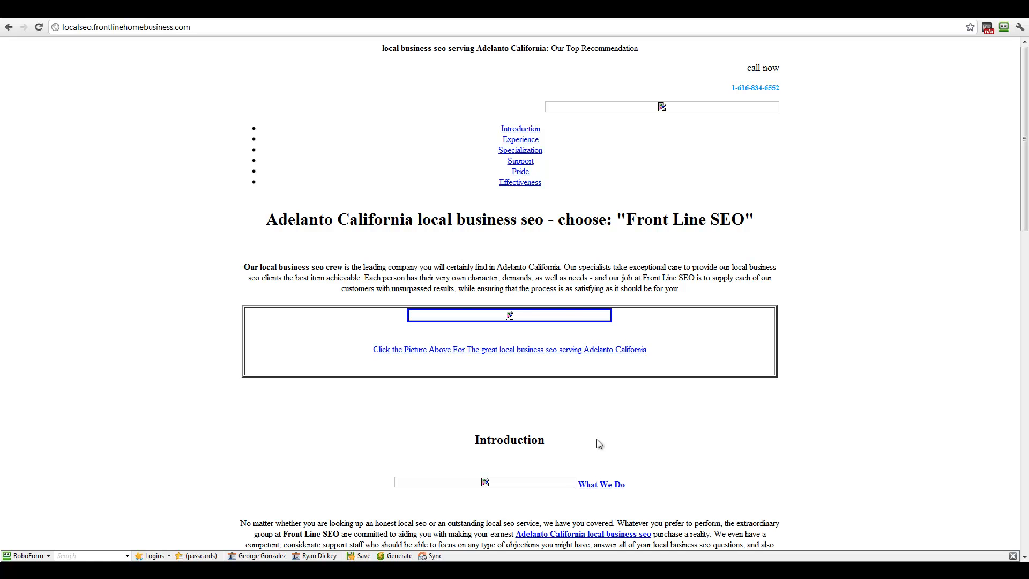
{"action": "key", "text": "alt+Tab"}
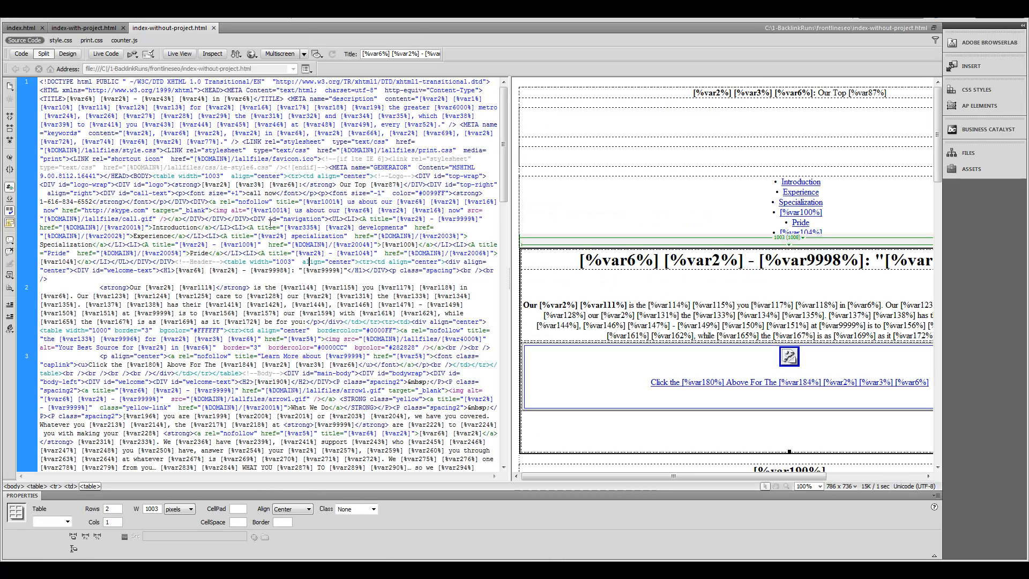
Step: Check that the template's favicon link and banner img src both point into the 1allfiles folder
{"action": "left_click", "coordinate": [152, 158]}
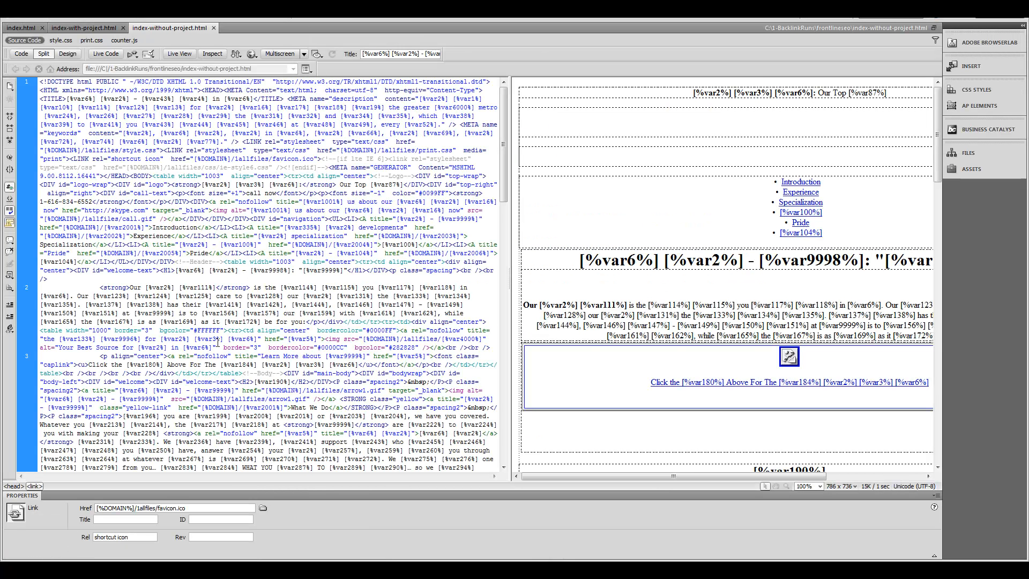
{"action": "left_click_drag", "start_coordinate": [363, 339], "coordinate": [392, 339]}
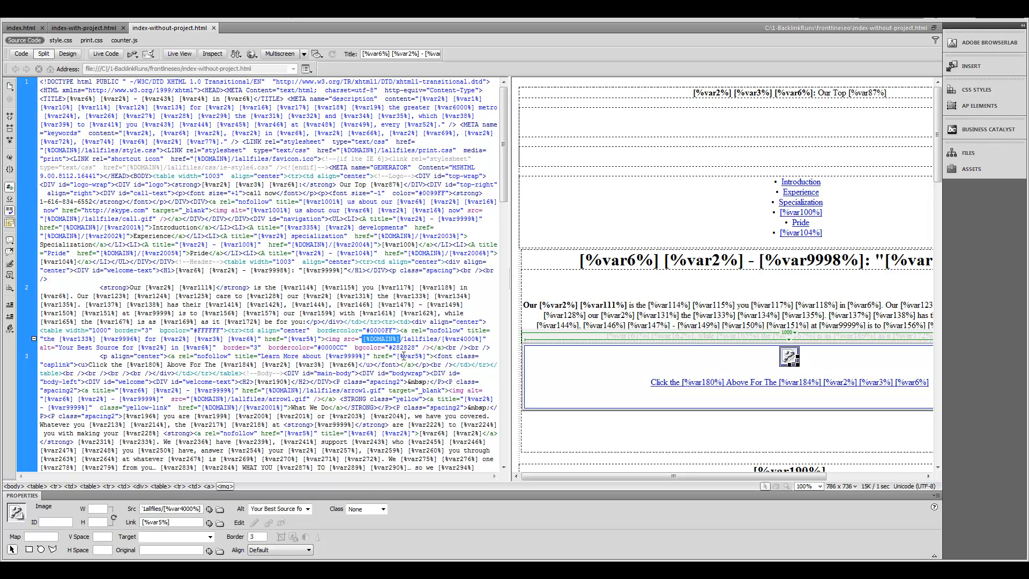
{"action": "left_click", "coordinate": [209, 569]}
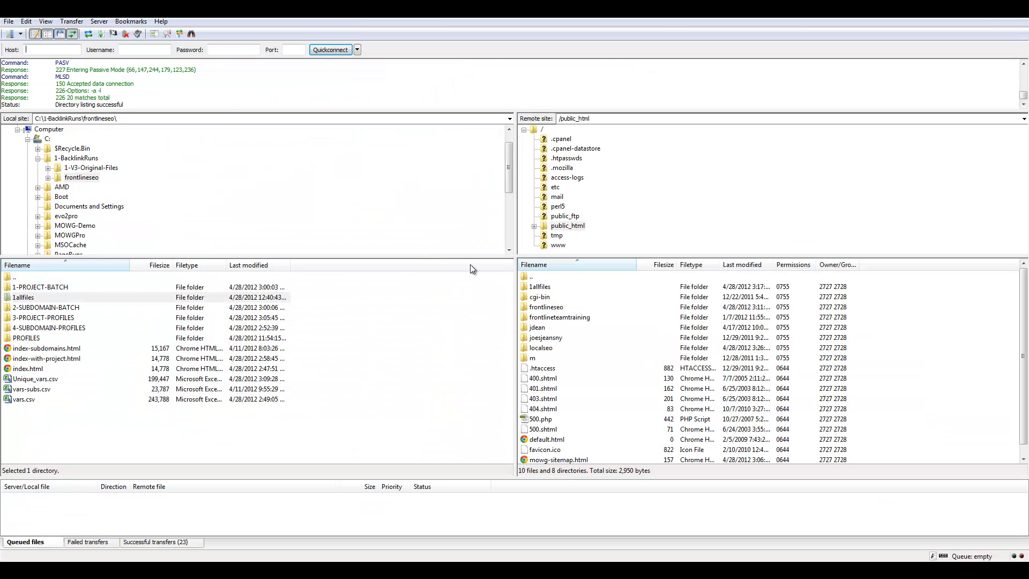
Step: Upload the local 1allfiles folder into the server's /public_html/localseo folder
{"action": "double_click", "coordinate": [565, 348]}
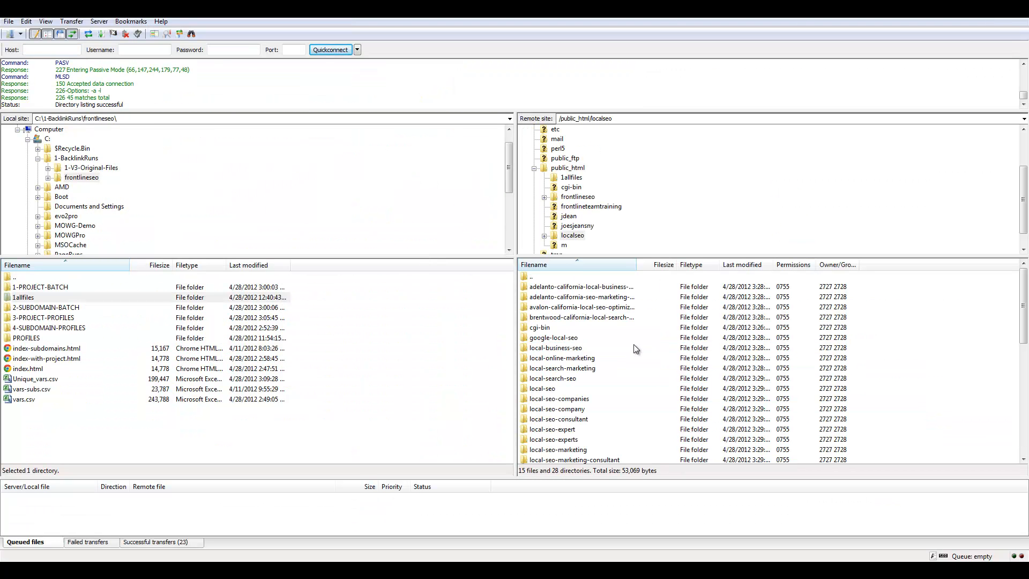
{"action": "right_click", "coordinate": [28, 298]}
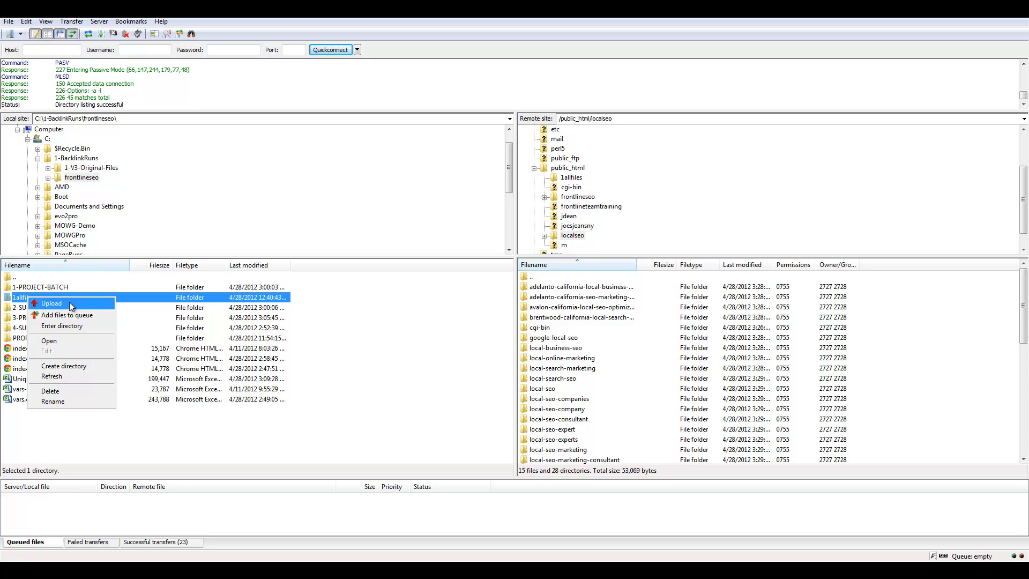
{"action": "left_click", "coordinate": [70, 302]}
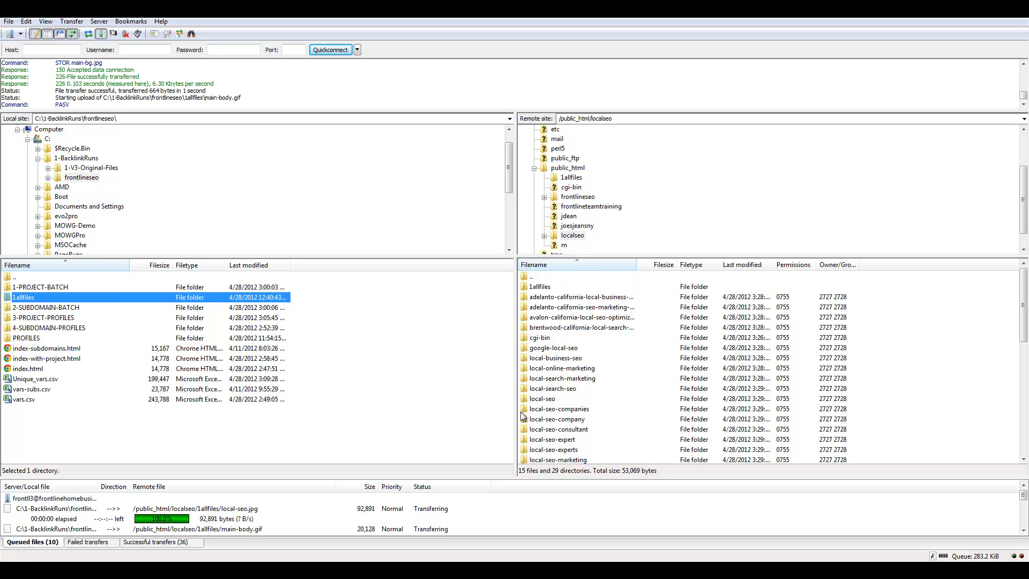
{"action": "key", "text": "alt+Tab"}
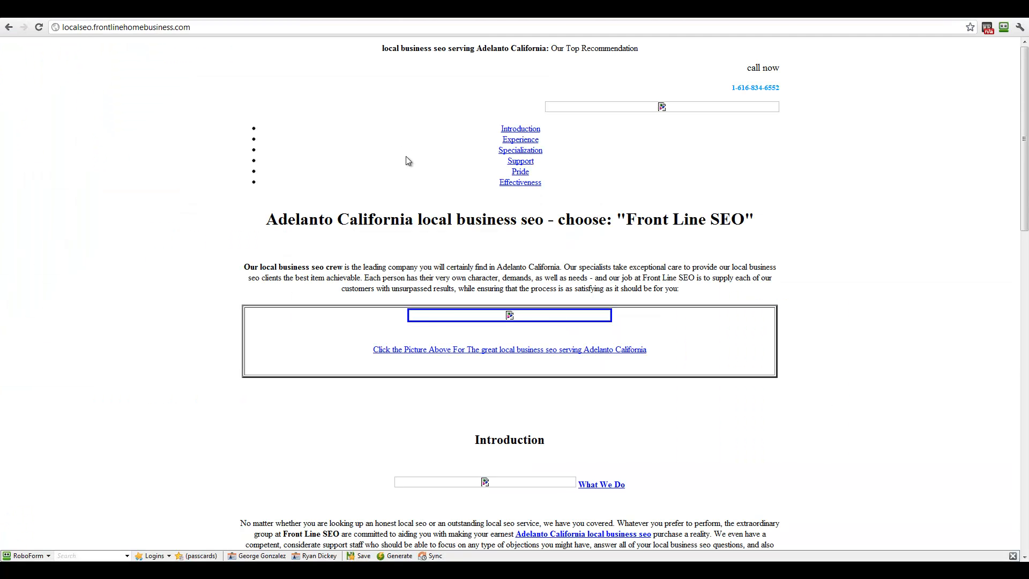
Step: View the banner image on its own, then reload the localseo page to confirm images load
{"action": "right_click", "coordinate": [446, 317]}
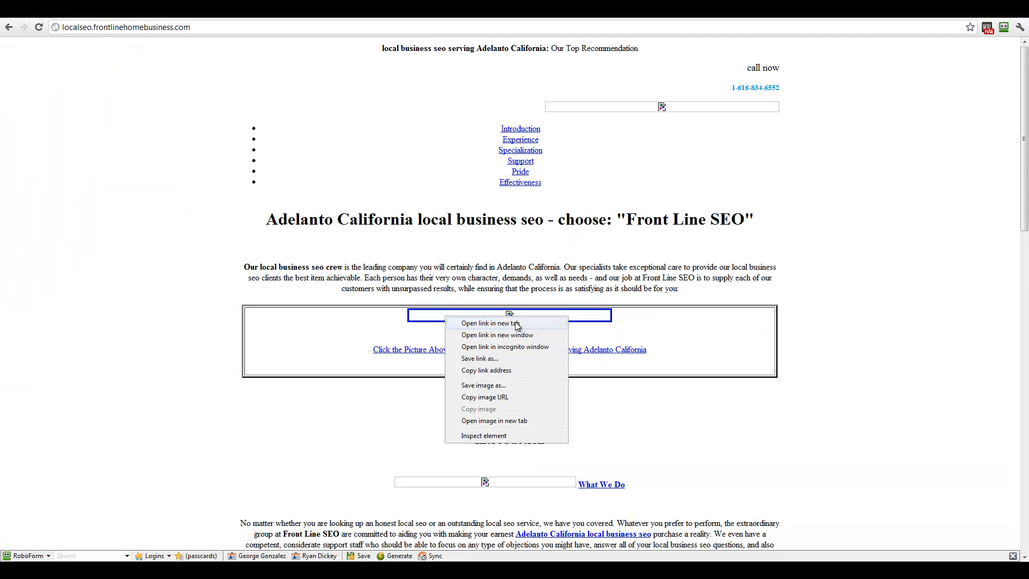
{"action": "left_click", "coordinate": [475, 420]}
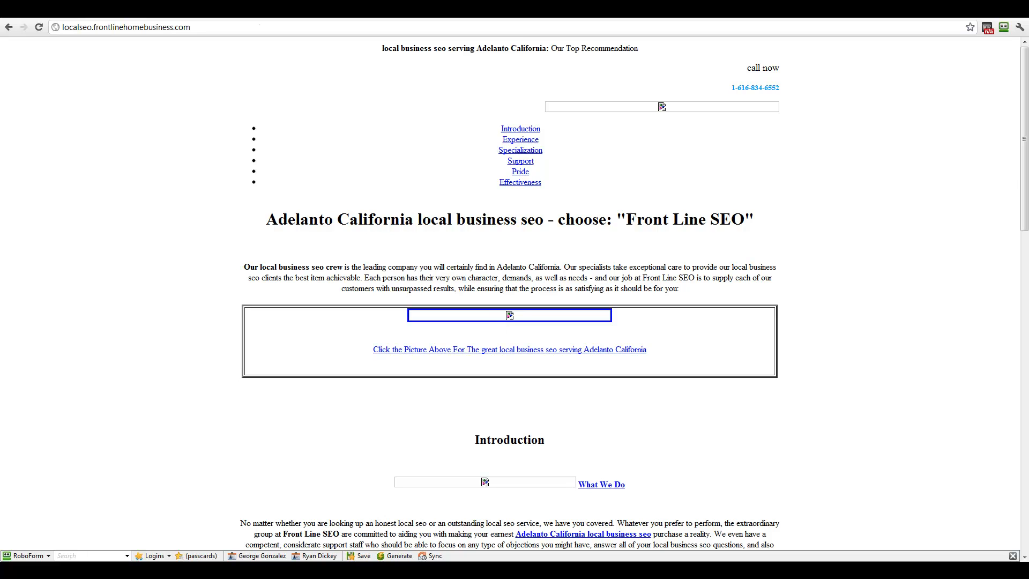
{"action": "left_click_drag", "start_coordinate": [59, 30], "coordinate": [353, 28]}
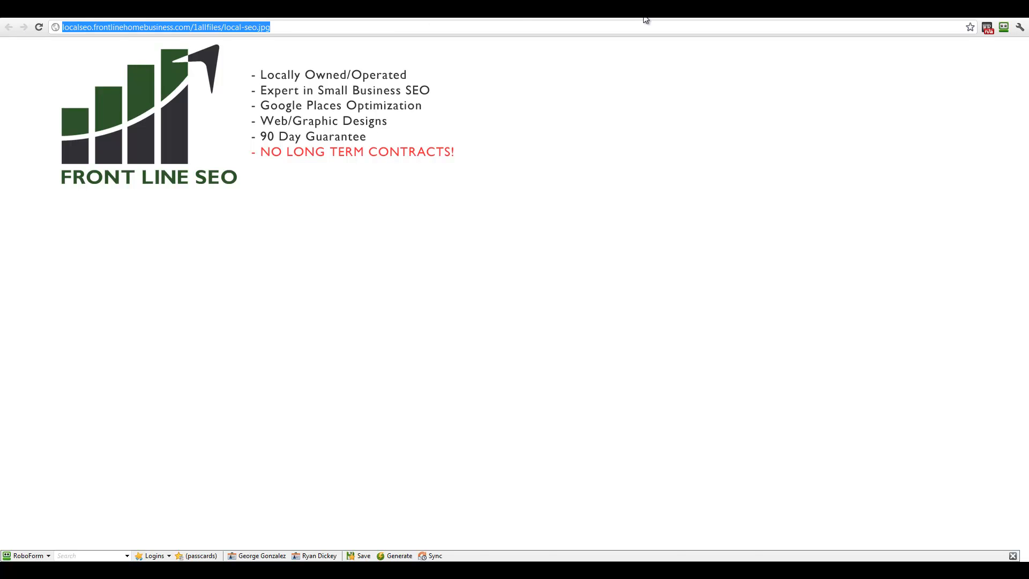
{"action": "key", "text": "ctrl+w"}
{"action": "left_click", "coordinate": [38, 27]}
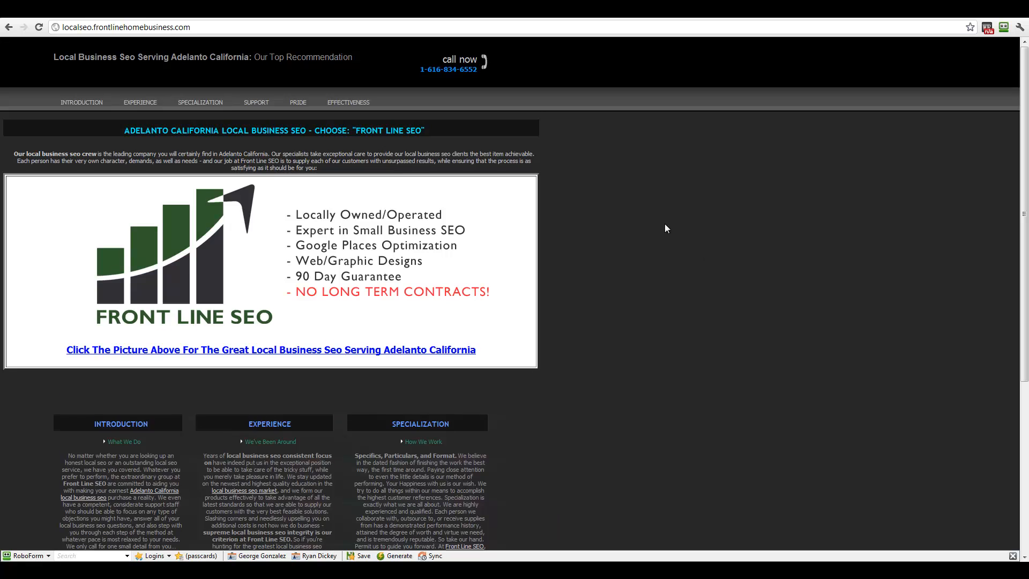
{"action": "scroll", "coordinate": [666, 229], "scroll_direction": "down", "scroll_amount": 5}
{"action": "scroll", "coordinate": [381, 292], "scroll_direction": "up", "scroll_amount": 5}
Step: Browse the generated Berkeley and Banning city pages, ending at the Beverly Hills page
{"action": "left_click", "coordinate": [256, 102]}
{"action": "left_click", "coordinate": [344, 231]}
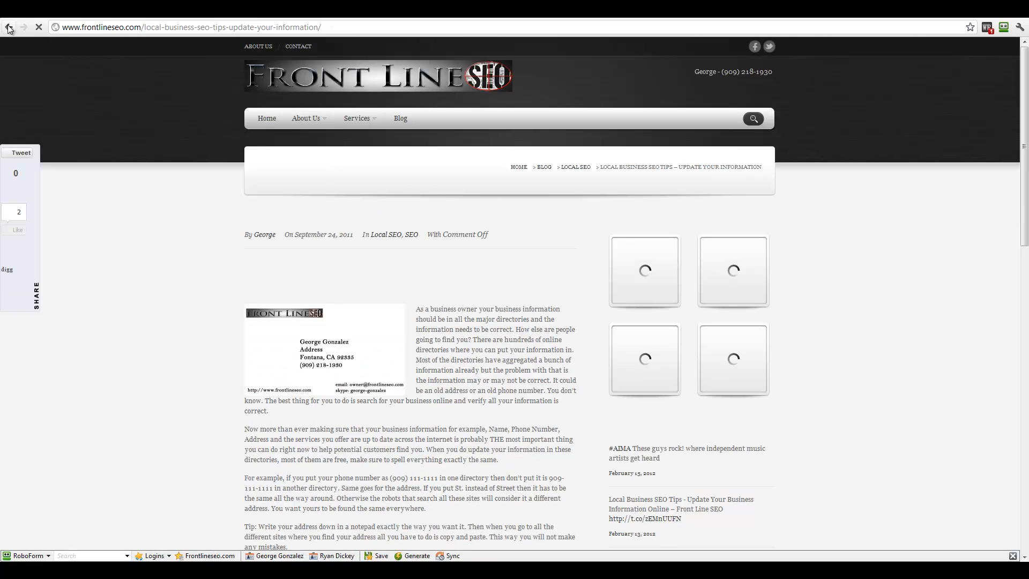
{"action": "left_click", "coordinate": [9, 28]}
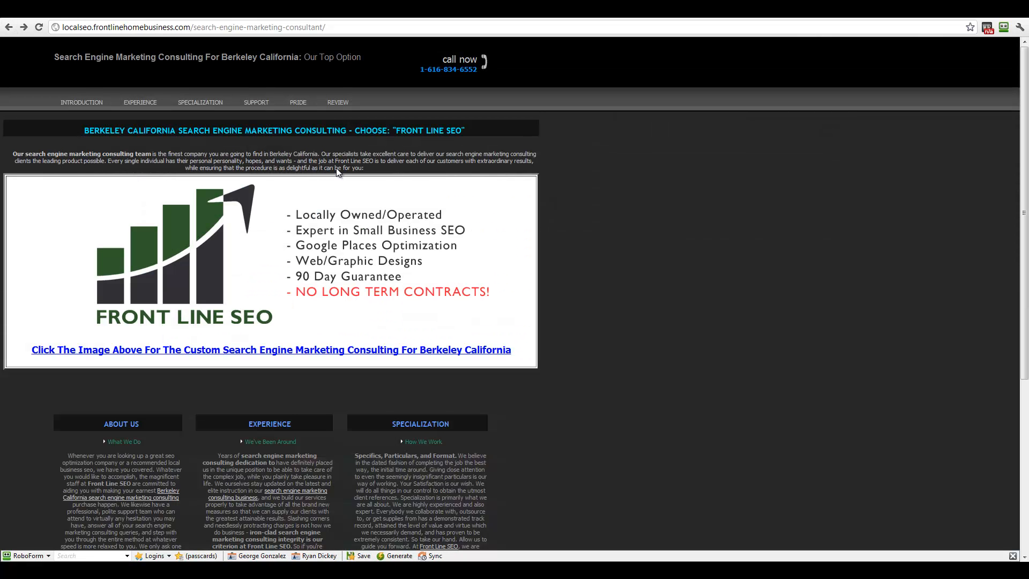
{"action": "left_click", "coordinate": [335, 103]}
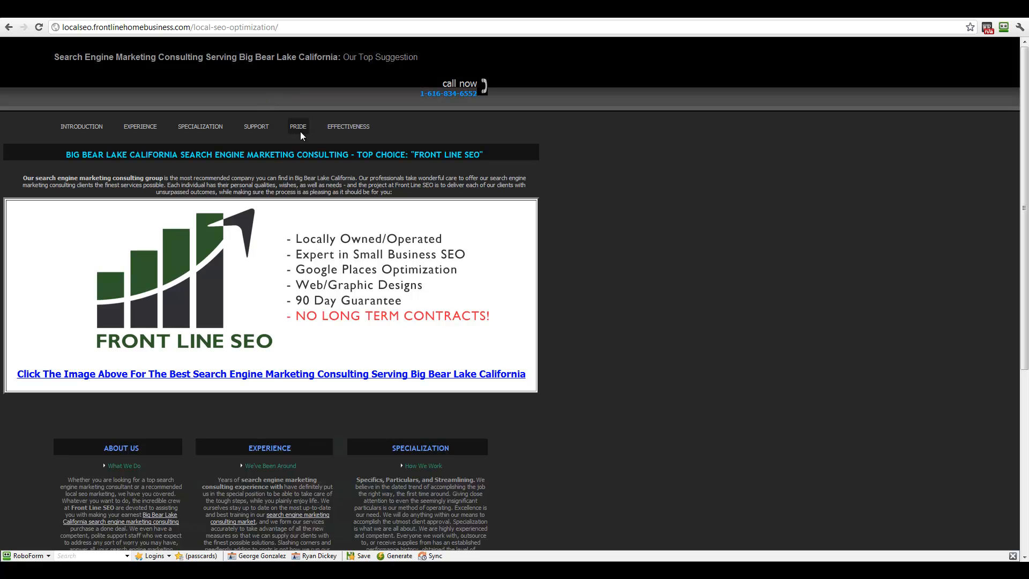
{"action": "left_click", "coordinate": [347, 132]}
{"action": "scroll", "coordinate": [633, 273], "scroll_direction": "down", "scroll_amount": 5}
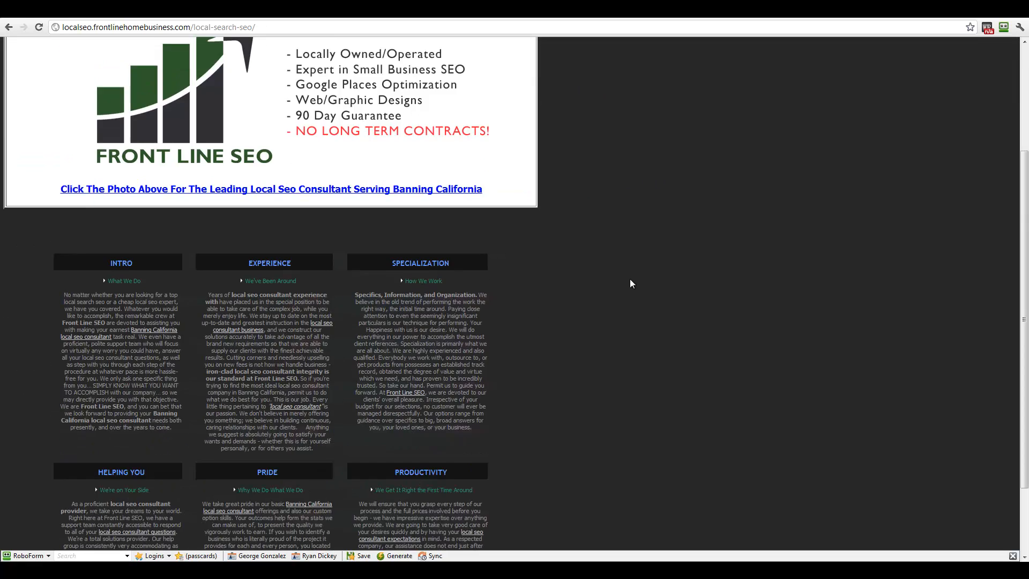
{"action": "left_click", "coordinate": [271, 395]}
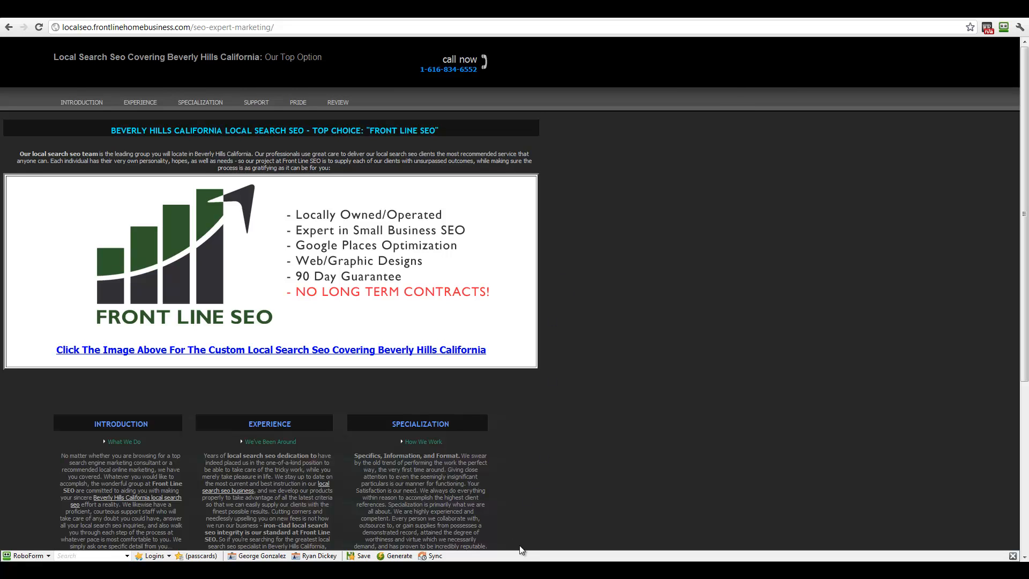
{"action": "key", "text": "alt+Tab"}
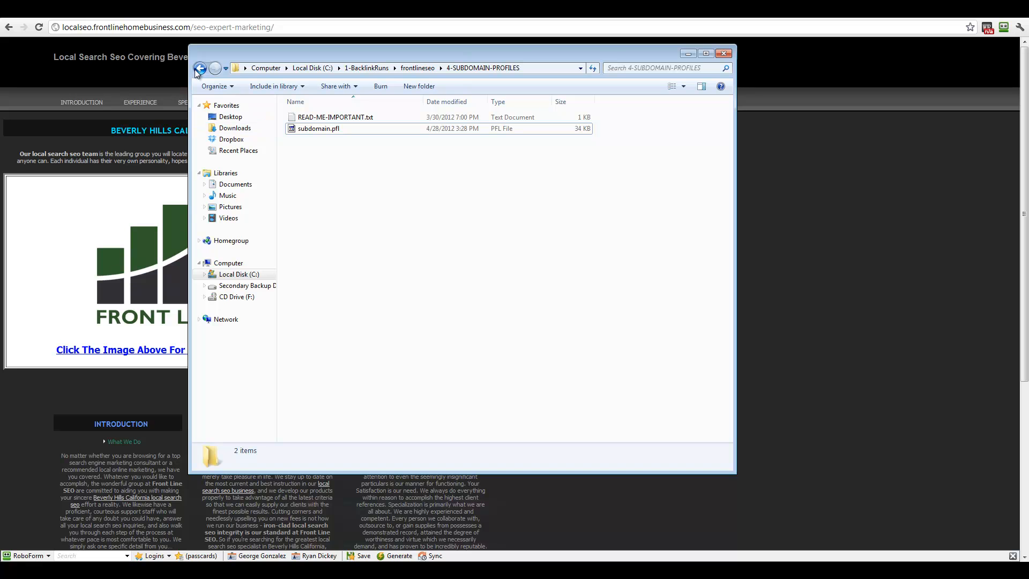
Step: Save the profile over subdomain.pfl, replacing it, and quit MOWG Professional
{"action": "left_click", "coordinate": [563, 568]}
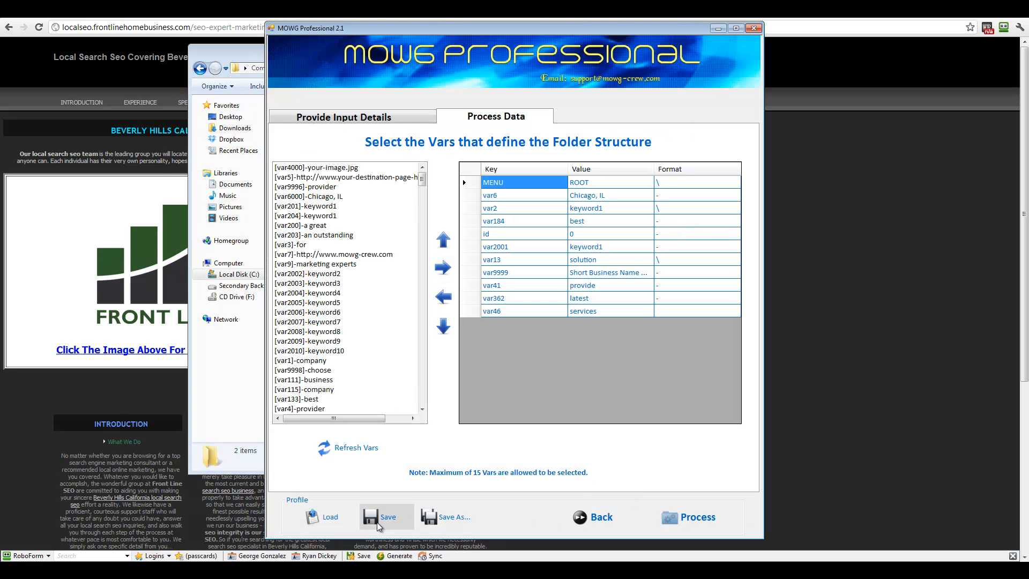
{"action": "left_click", "coordinate": [455, 518]}
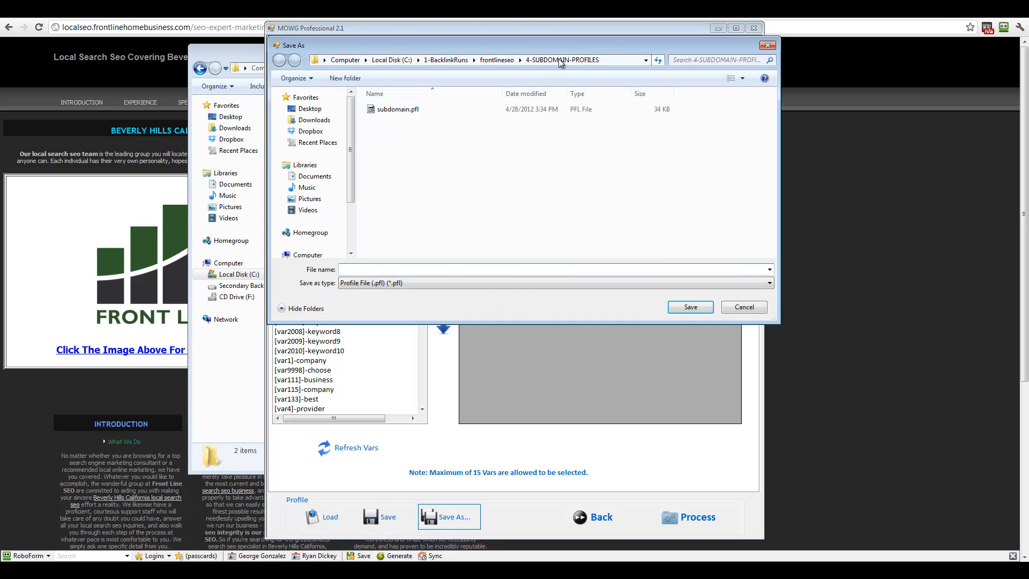
{"action": "double_click", "coordinate": [408, 111]}
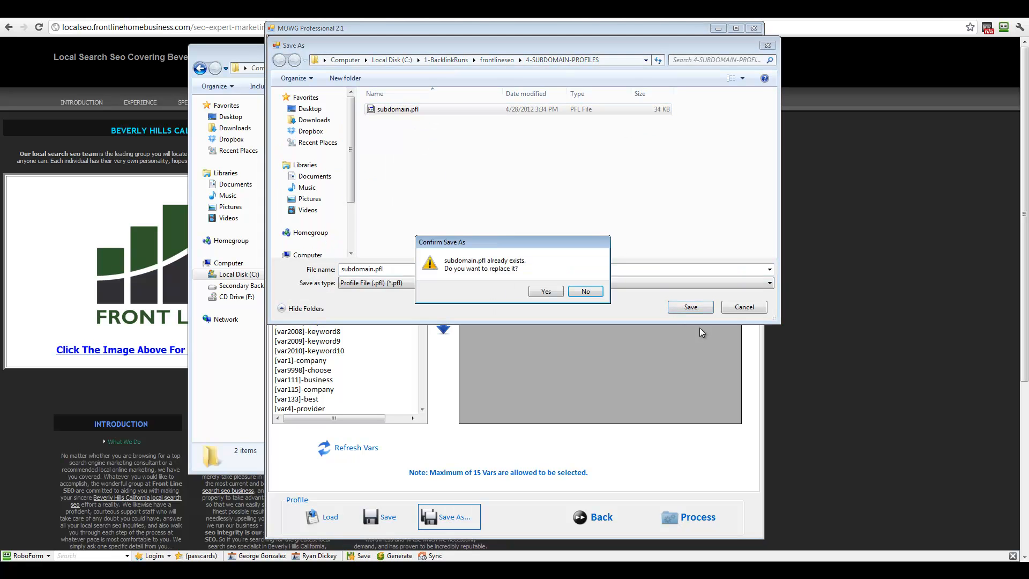
{"action": "left_click", "coordinate": [543, 293]}
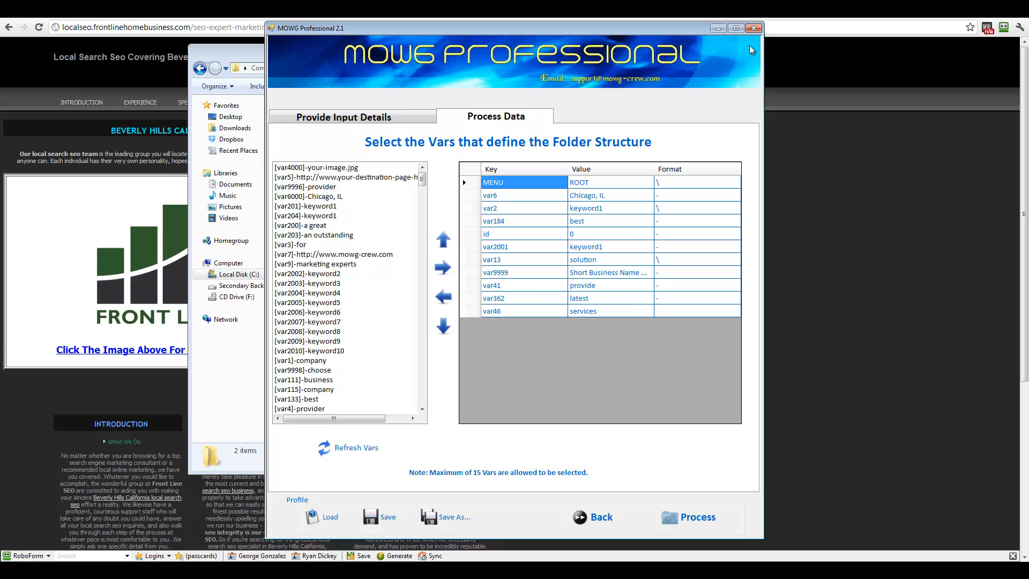
{"action": "left_click", "coordinate": [754, 28]}
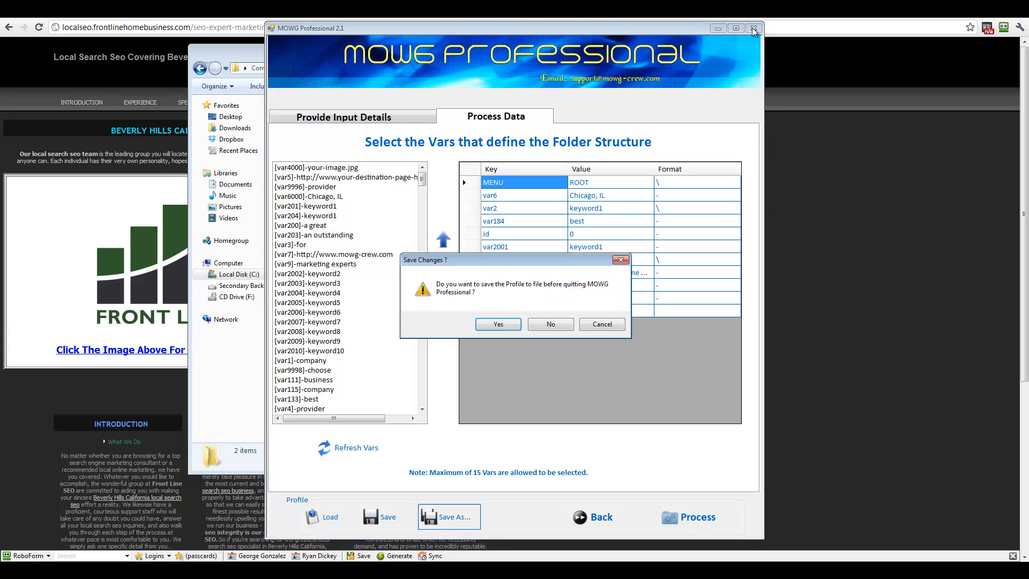
{"action": "left_click", "coordinate": [520, 330]}
{"action": "left_click", "coordinate": [418, 67]}
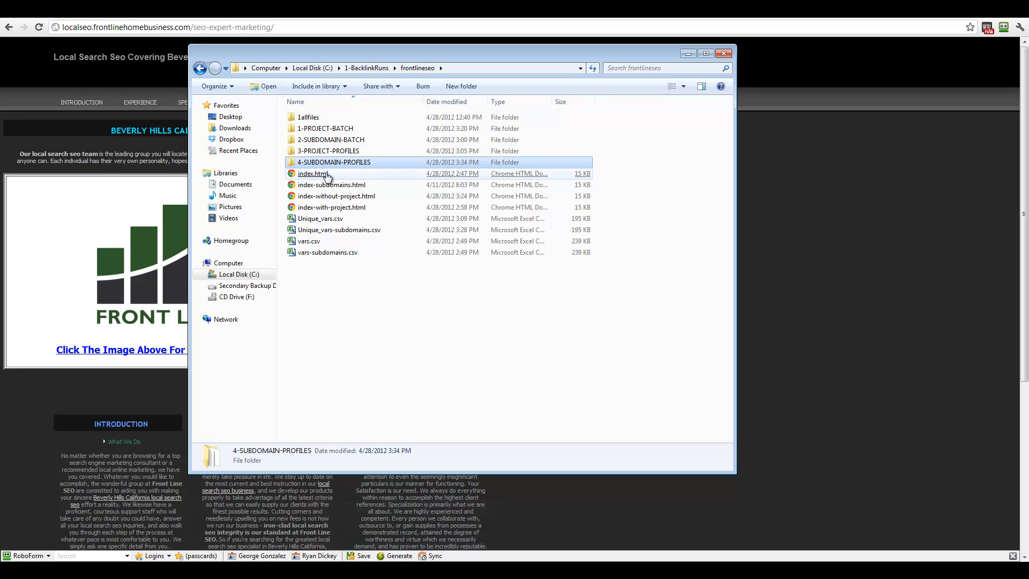
Step: Delete index-subdomains.html and index.html from the frontlineseo folder
{"action": "left_click", "coordinate": [344, 186]}
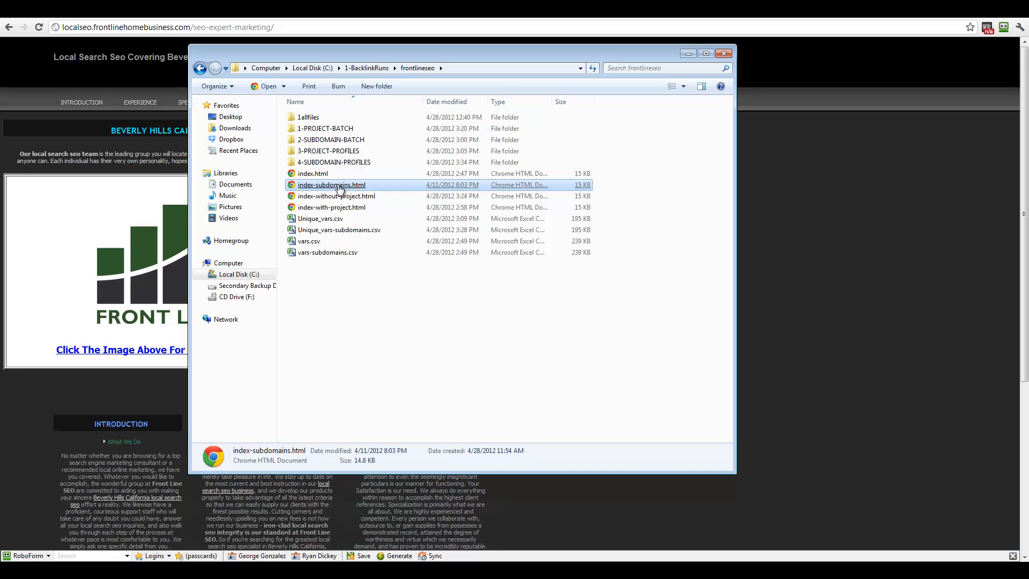
{"action": "right_click", "coordinate": [338, 184]}
{"action": "left_click", "coordinate": [364, 415]}
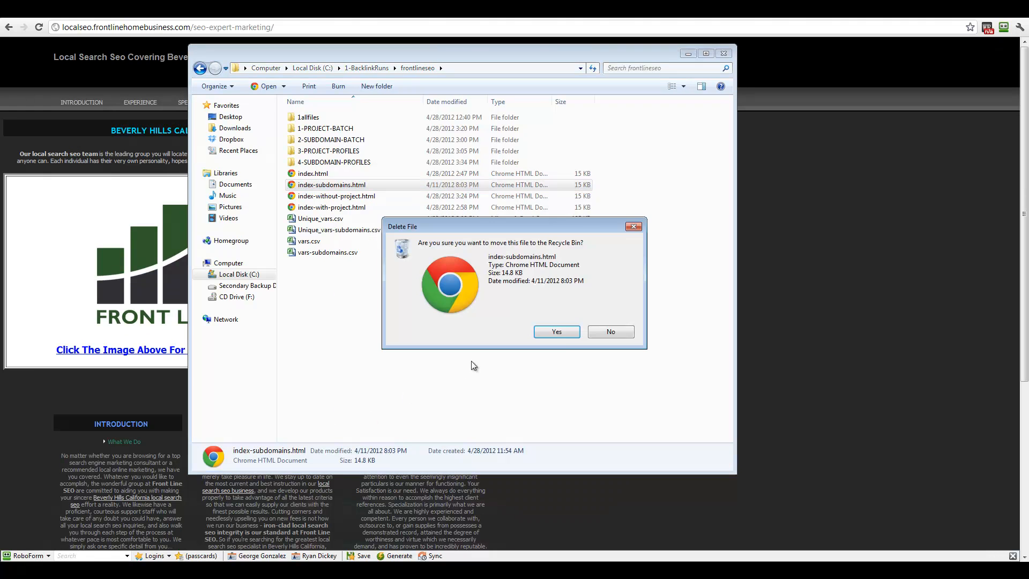
{"action": "left_click", "coordinate": [551, 331]}
{"action": "left_click", "coordinate": [315, 174]}
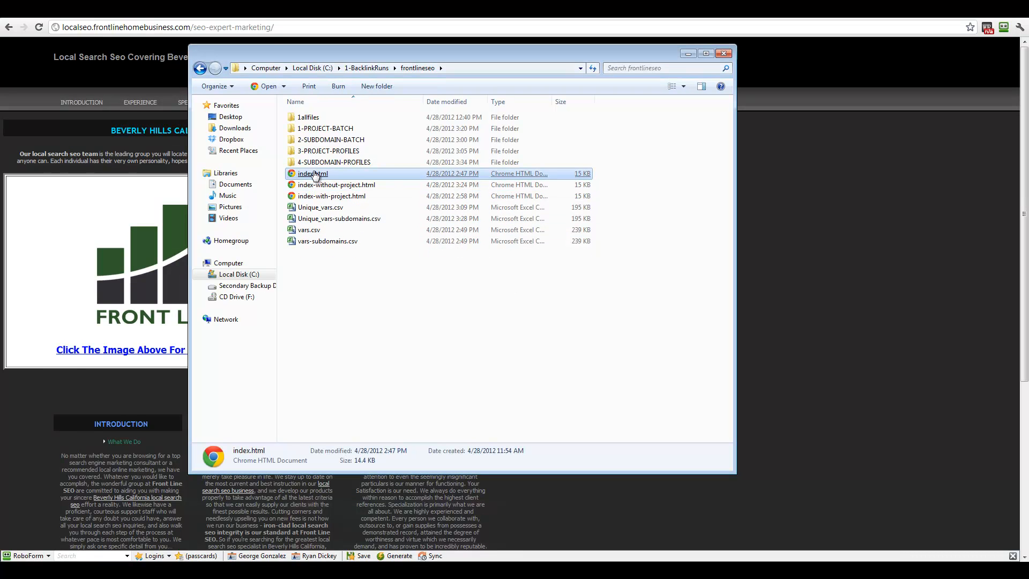
{"action": "right_click", "coordinate": [315, 175]}
{"action": "left_click", "coordinate": [364, 404]}
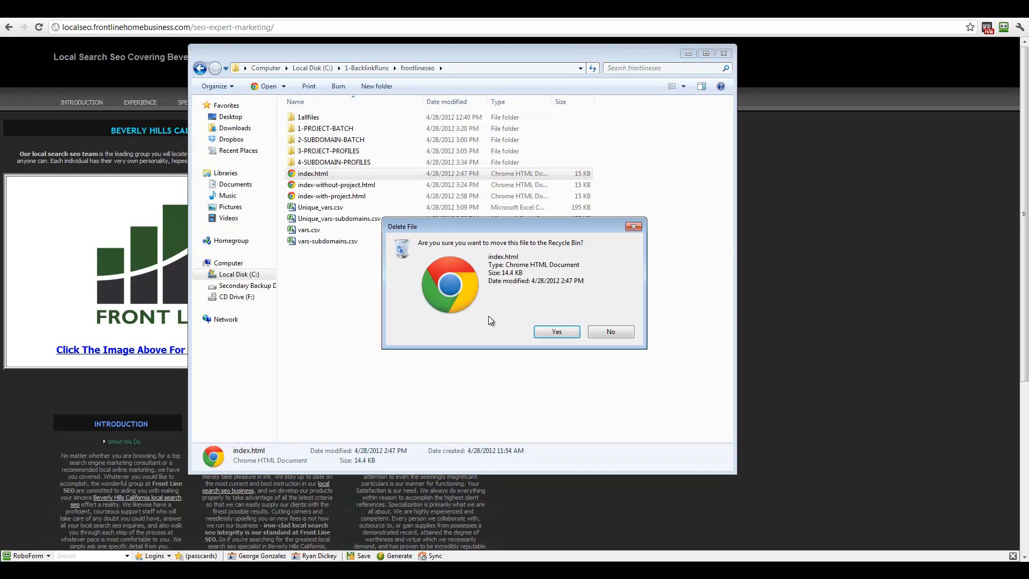
{"action": "left_click", "coordinate": [554, 332]}
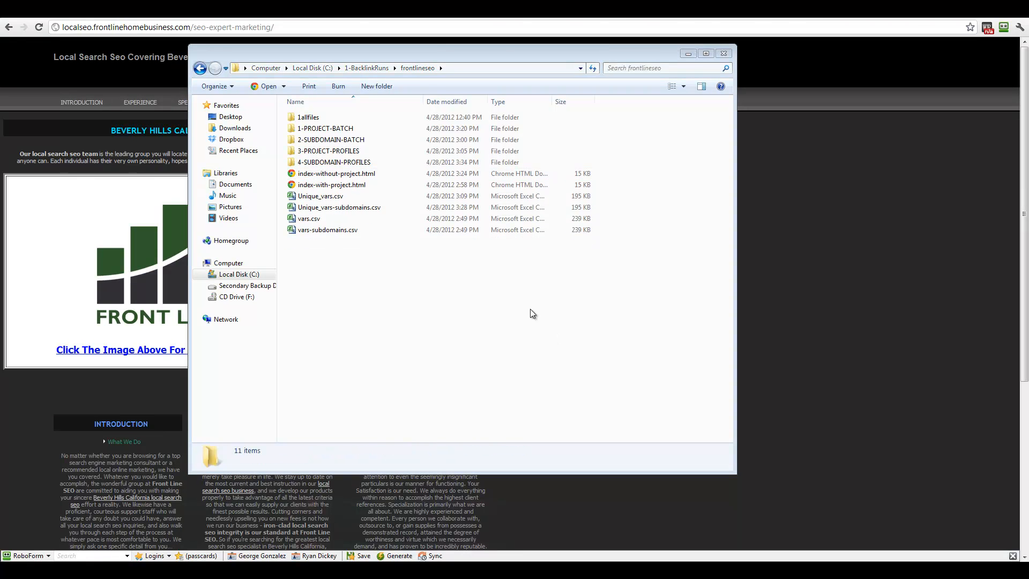
Step: Look over the remaining project files and open the 2-SUBDOMAIN-BATCH folder
{"action": "left_click", "coordinate": [337, 175]}
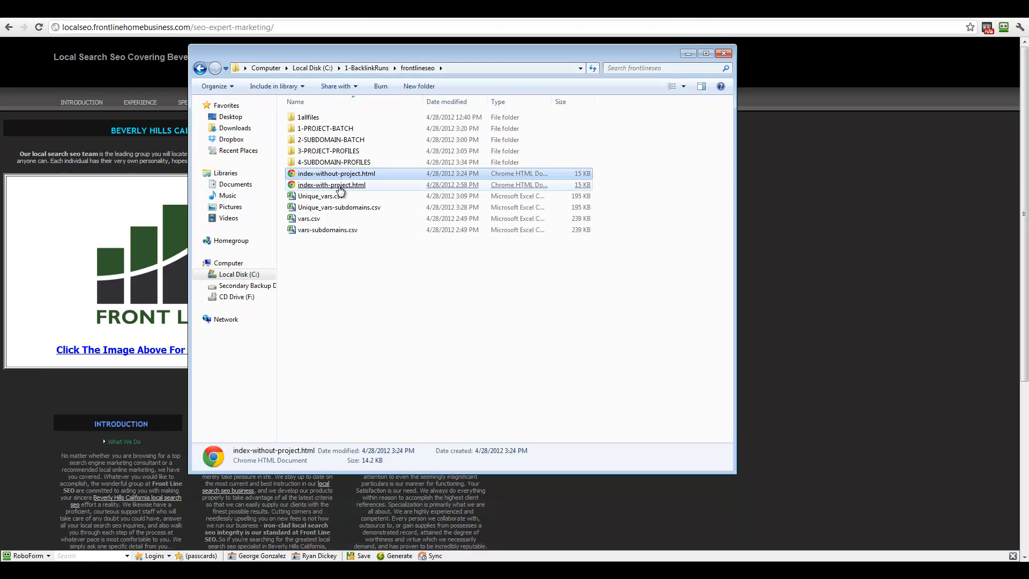
{"action": "left_click", "coordinate": [331, 231]}
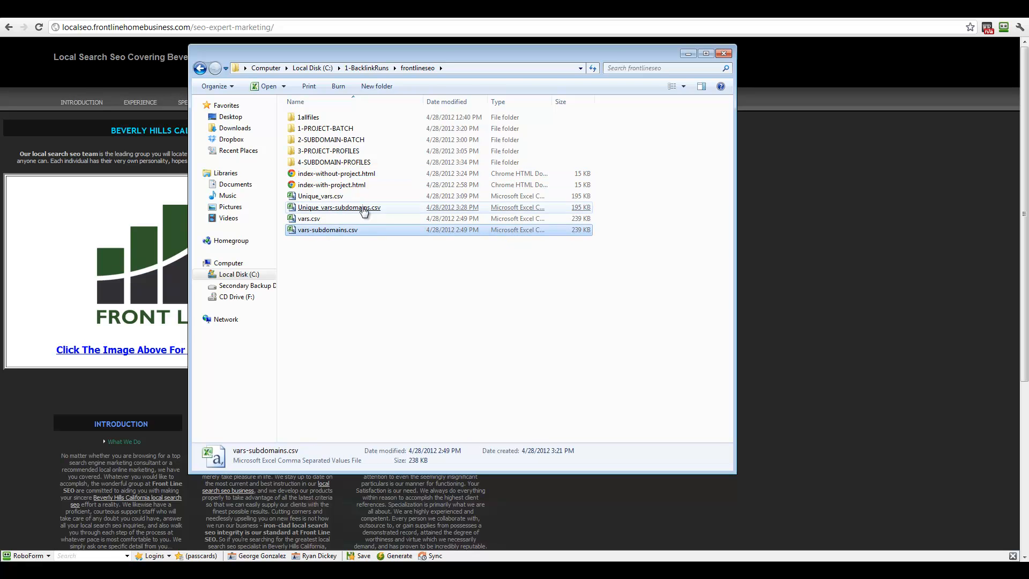
{"action": "left_click", "coordinate": [351, 163]}
{"action": "double_click", "coordinate": [350, 140]}
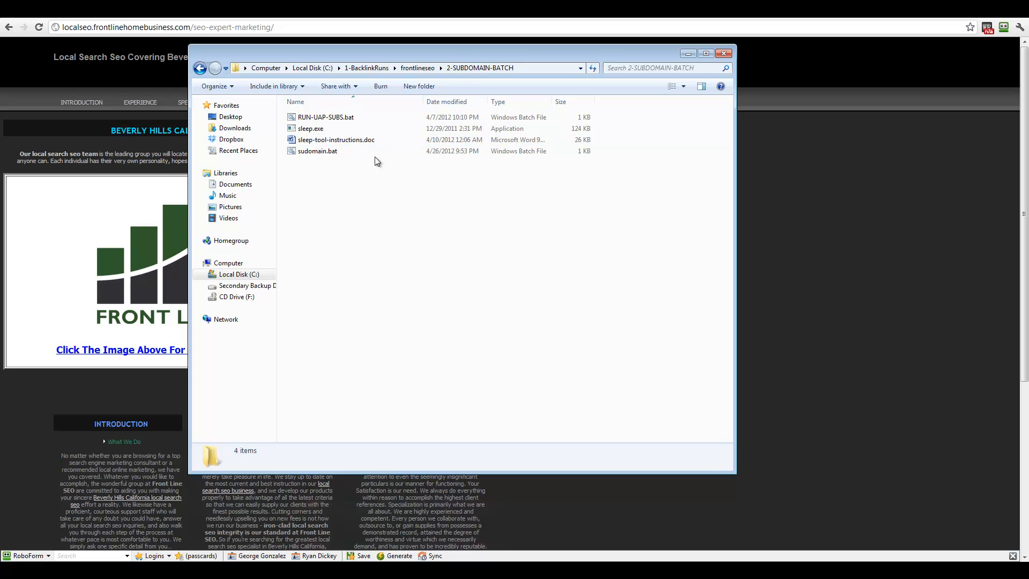
Step: Delete RUN-UAP-SUBS.bat and paste a duplicate of sudomain.bat into the folder
{"action": "right_click", "coordinate": [343, 117]}
{"action": "left_click", "coordinate": [385, 362]}
{"action": "left_click", "coordinate": [552, 330]}
{"action": "left_click", "coordinate": [313, 142]}
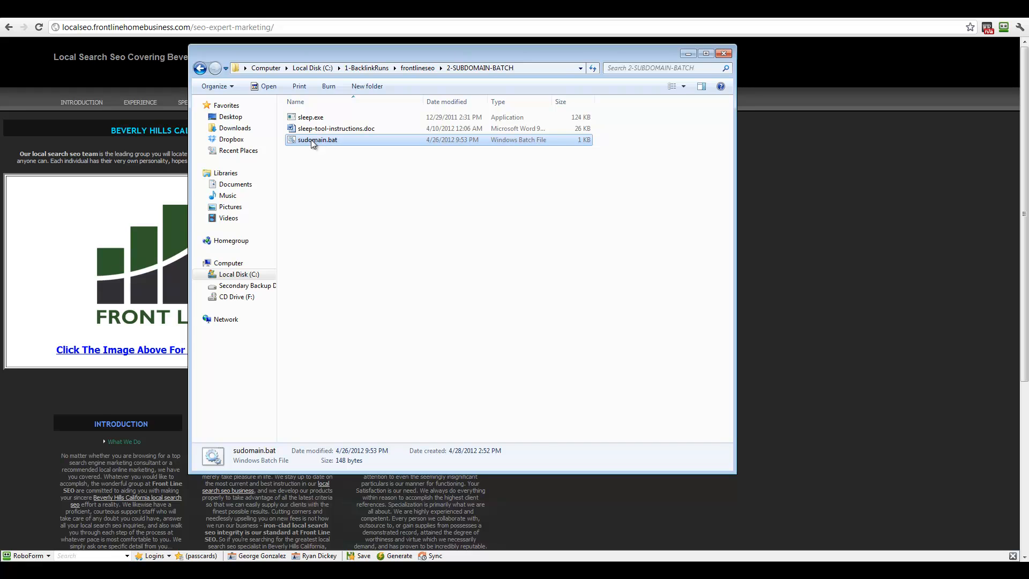
{"action": "right_click", "coordinate": [312, 139]}
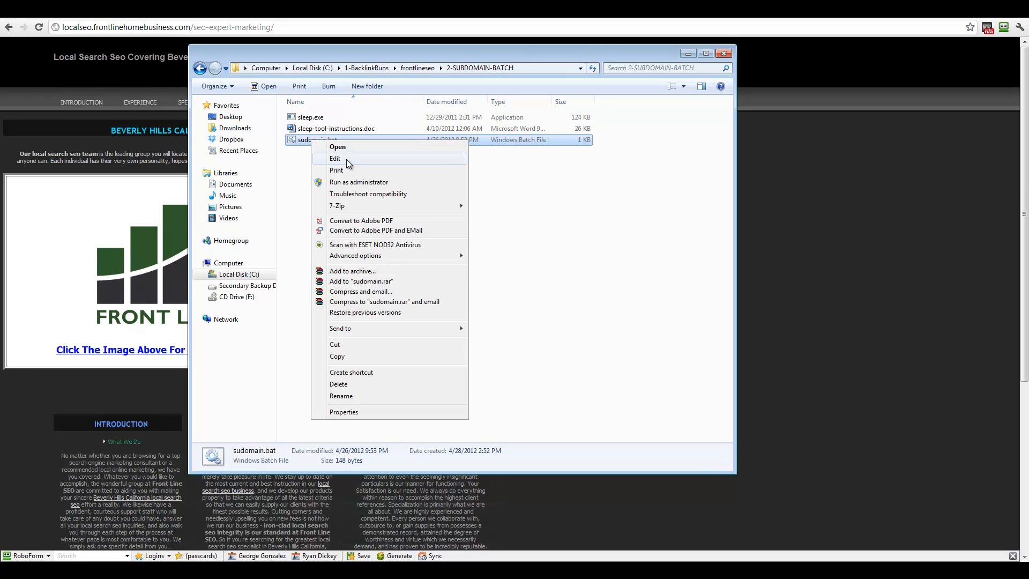
{"action": "left_click", "coordinate": [338, 357]}
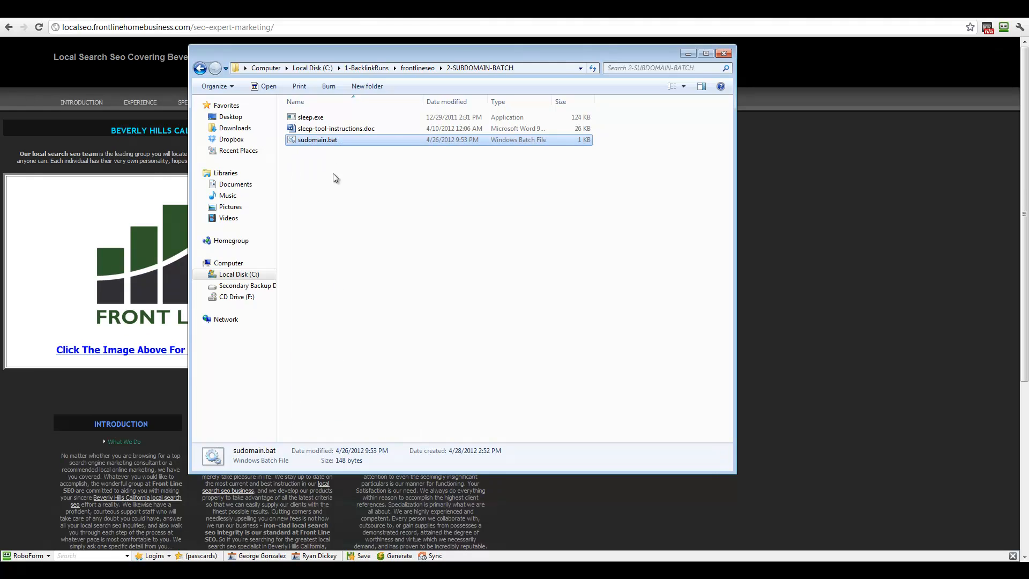
{"action": "right_click", "coordinate": [327, 188]}
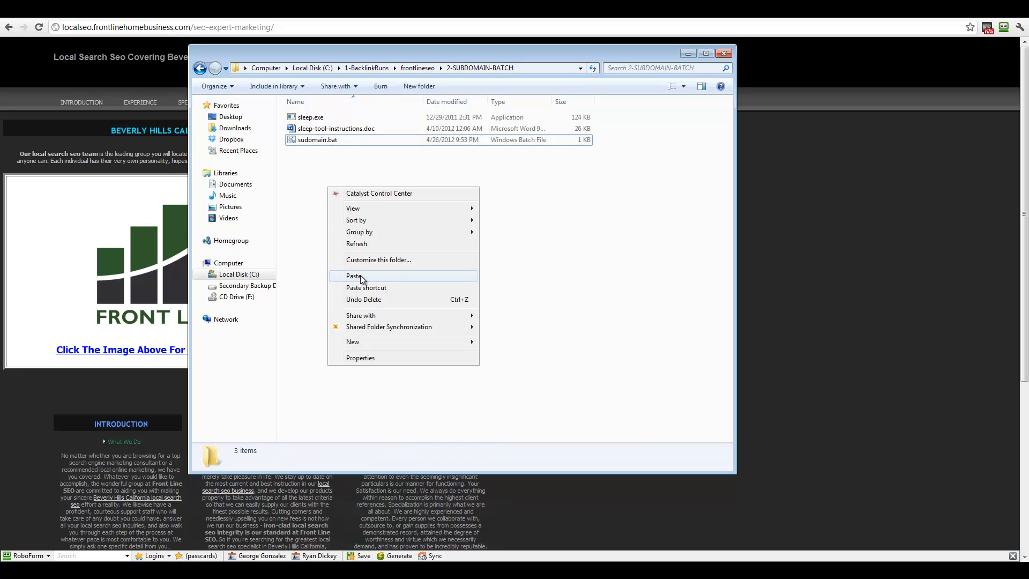
{"action": "left_click", "coordinate": [375, 277]}
Step: Rename the duplicate to localseo.bat and delete the original sudomain.bat
{"action": "right_click", "coordinate": [328, 143]}
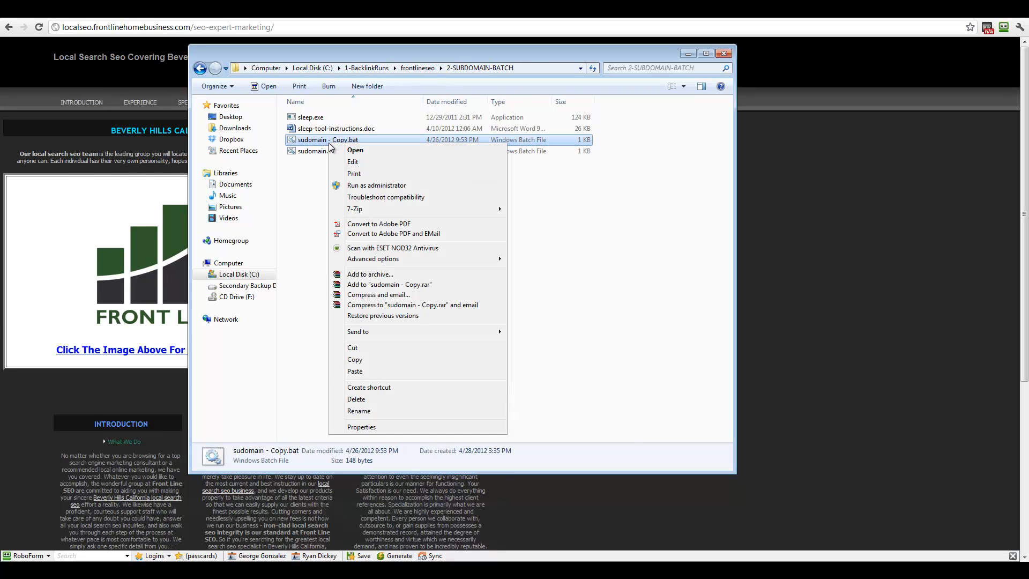
{"action": "left_click", "coordinate": [387, 410]}
{"action": "type", "text": "local"}
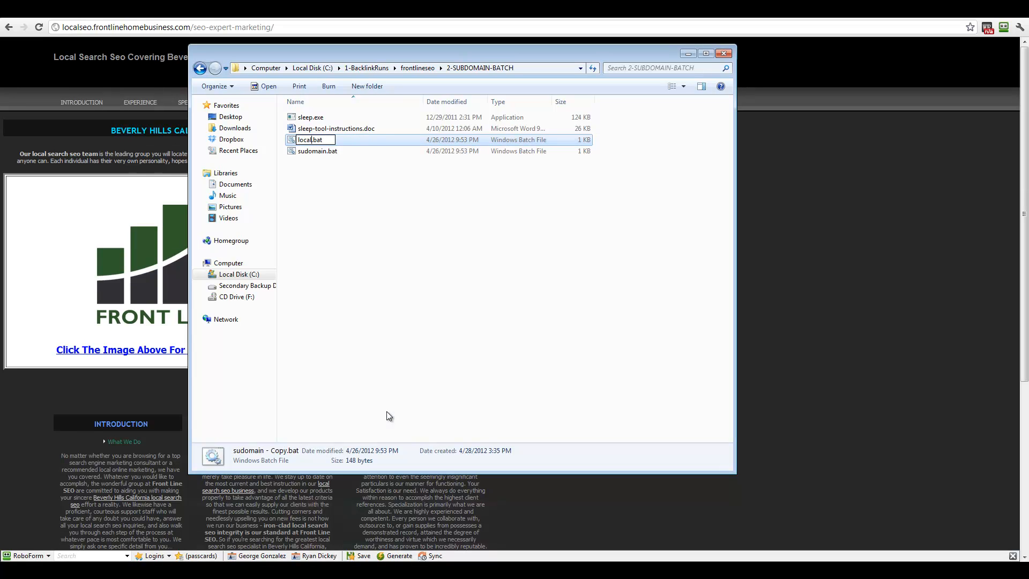
{"action": "type", "text": "seo"}
{"action": "key", "text": "Return"}
{"action": "left_click", "coordinate": [323, 152]}
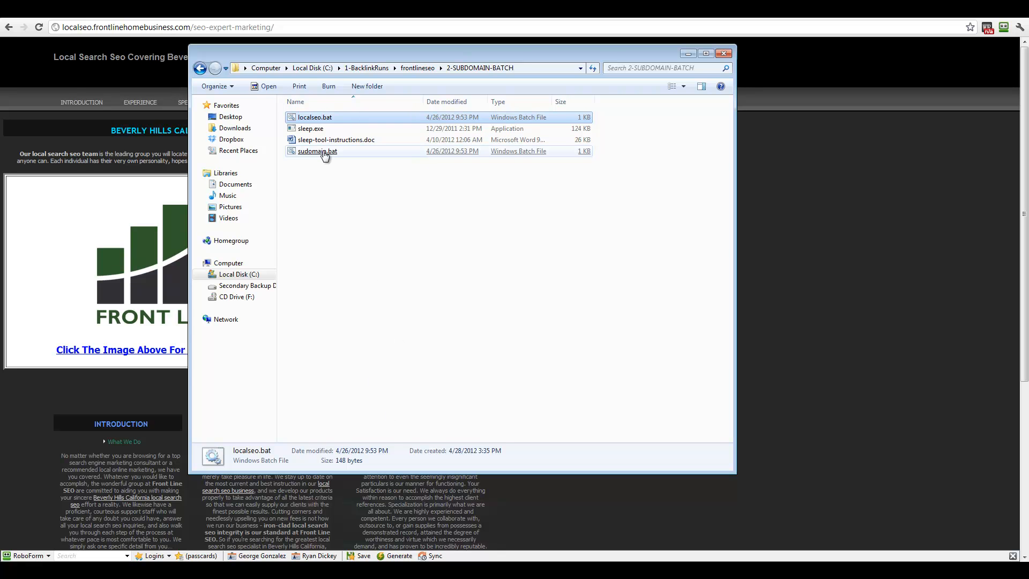
{"action": "right_click", "coordinate": [323, 152]}
{"action": "left_click", "coordinate": [445, 368]}
{"action": "left_click", "coordinate": [560, 332]}
{"action": "right_click", "coordinate": [303, 122]}
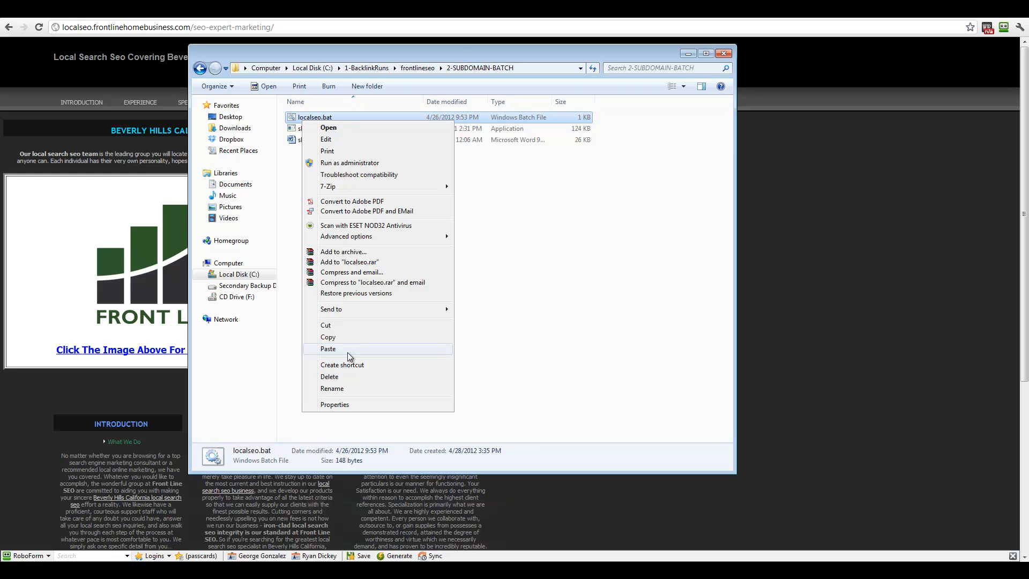
Step: Open localseo.bat in Notepad and inspect its profile path
{"action": "left_click", "coordinate": [342, 140]}
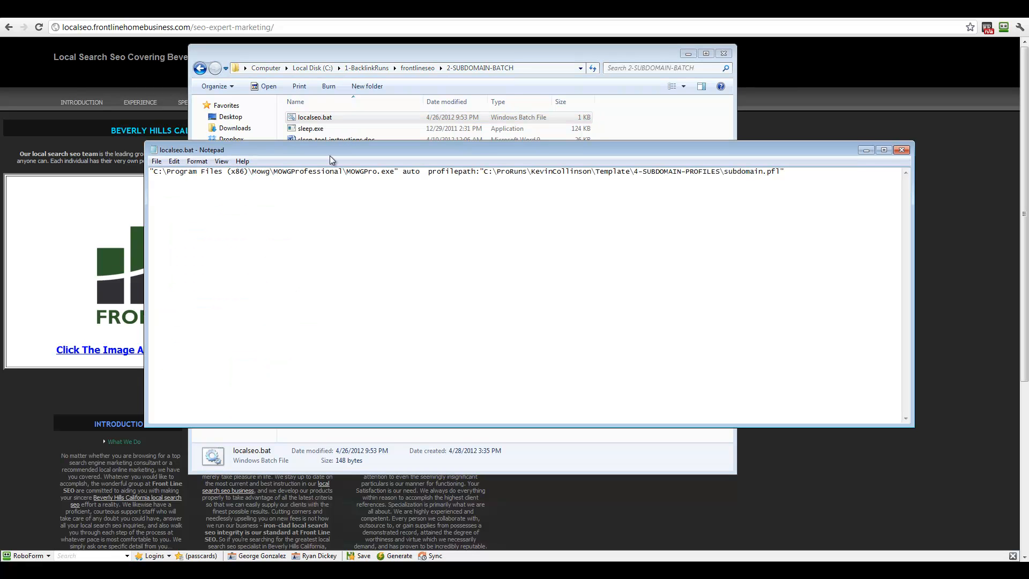
{"action": "left_click_drag", "start_coordinate": [483, 172], "coordinate": [668, 172]}
{"action": "left_click", "coordinate": [628, 171]}
Step: Duplicate subdomain.pfl inside the 4-SUBDOMAIN-PROFILES folder
{"action": "left_click", "coordinate": [309, 54]}
{"action": "left_click", "coordinate": [200, 68]}
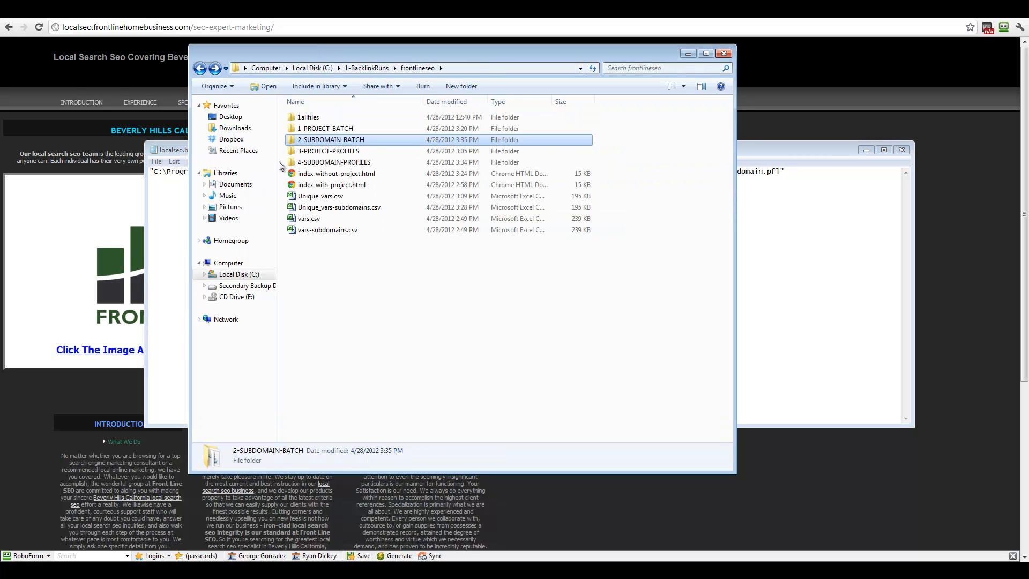
{"action": "double_click", "coordinate": [333, 161]}
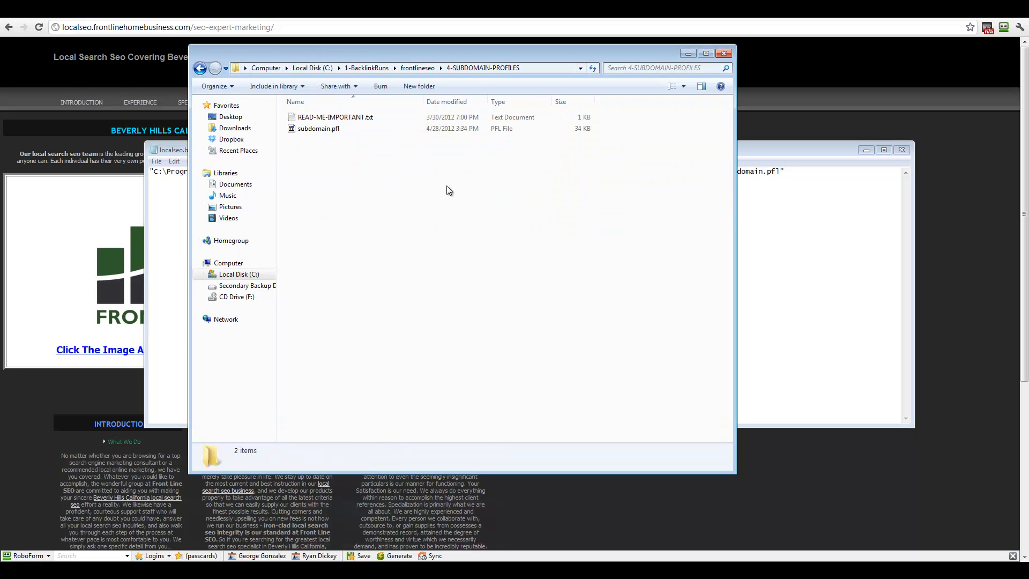
{"action": "left_click", "coordinate": [322, 130]}
{"action": "right_click", "coordinate": [332, 129]}
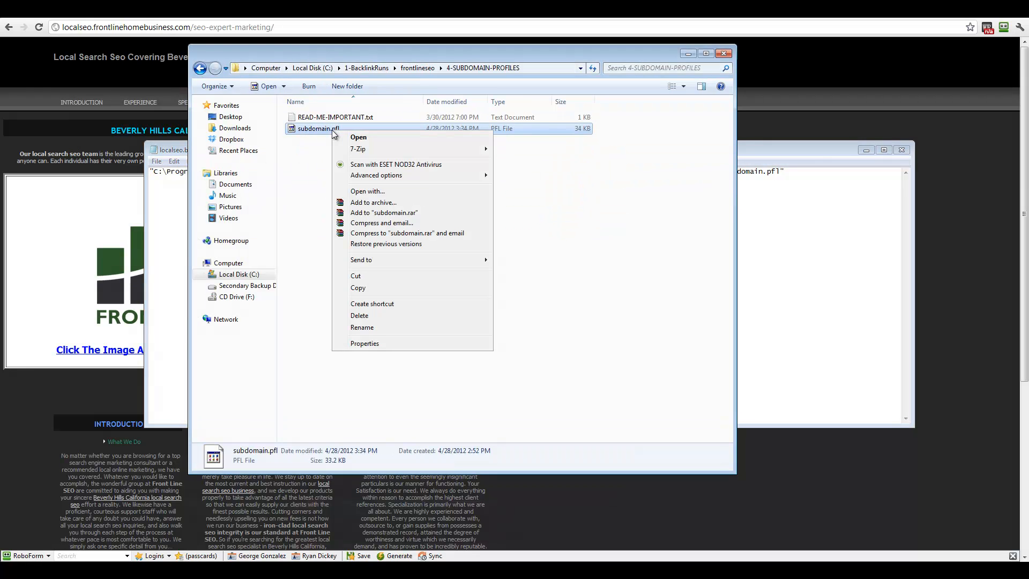
{"action": "left_click", "coordinate": [366, 289]}
{"action": "right_click", "coordinate": [370, 286]}
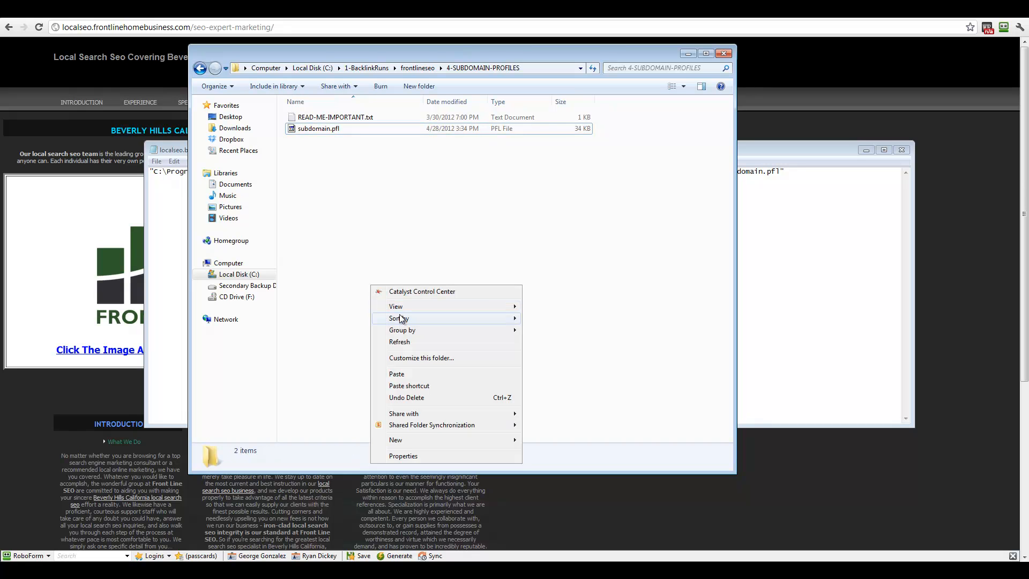
{"action": "left_click", "coordinate": [397, 374]}
Step: Rename the profile copy to localseo.pfl
{"action": "right_click", "coordinate": [329, 129]}
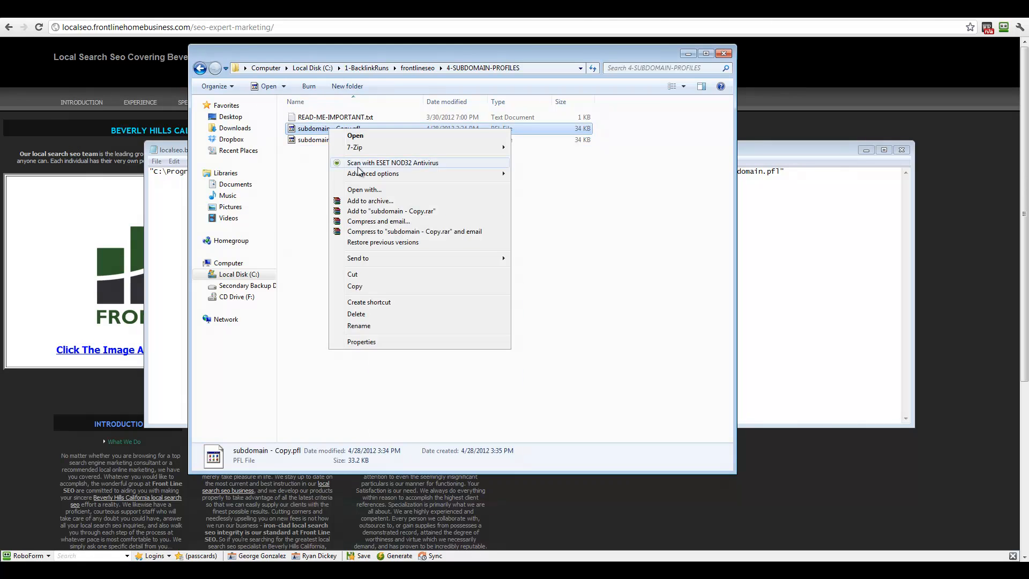
{"action": "left_click", "coordinate": [358, 325]}
{"action": "type", "text": "localseo"}
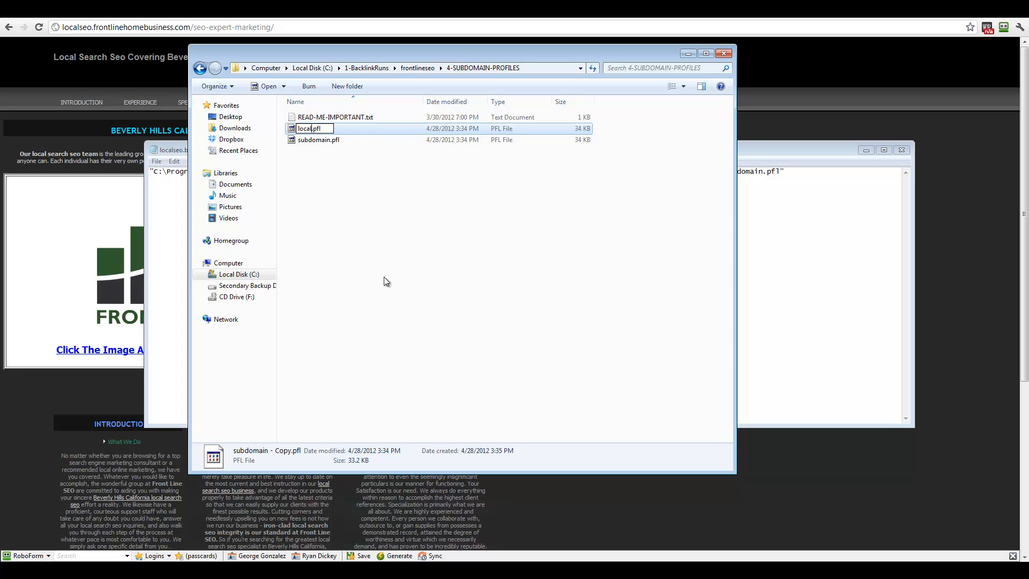
{"action": "key", "text": "Return"}
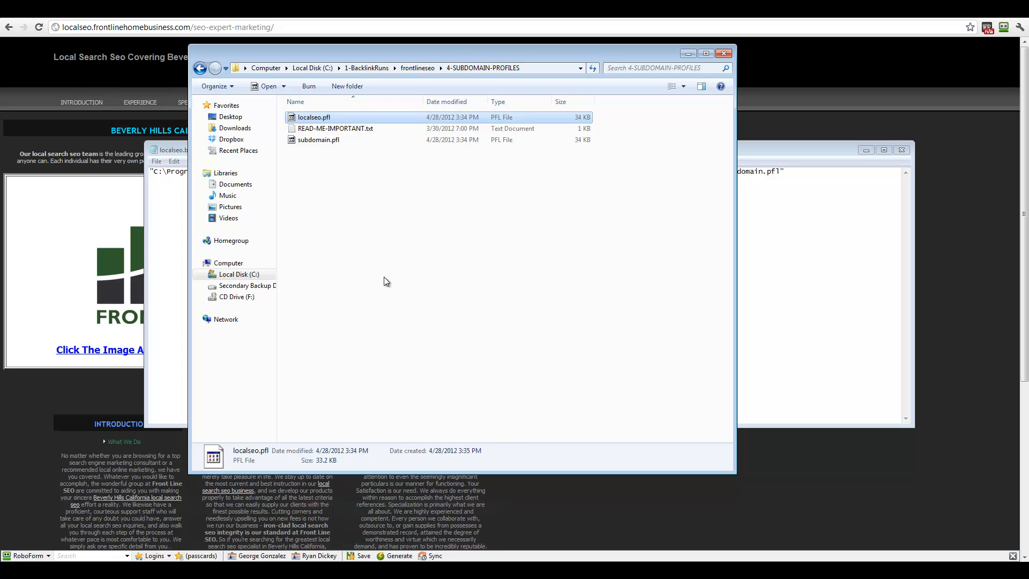
{"action": "left_click", "coordinate": [313, 141]}
{"action": "left_click", "coordinate": [323, 119]}
{"action": "left_click", "coordinate": [433, 570]}
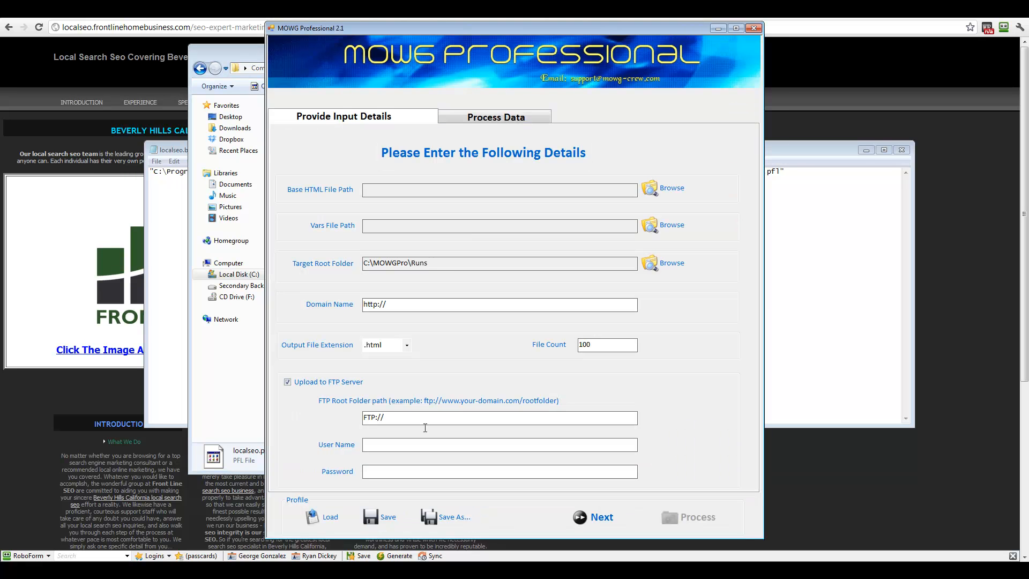
Step: Load localseo.pfl, review its folder-structure variables, and save the profile when quitting
{"action": "left_click", "coordinate": [326, 516]}
{"action": "double_click", "coordinate": [378, 109]}
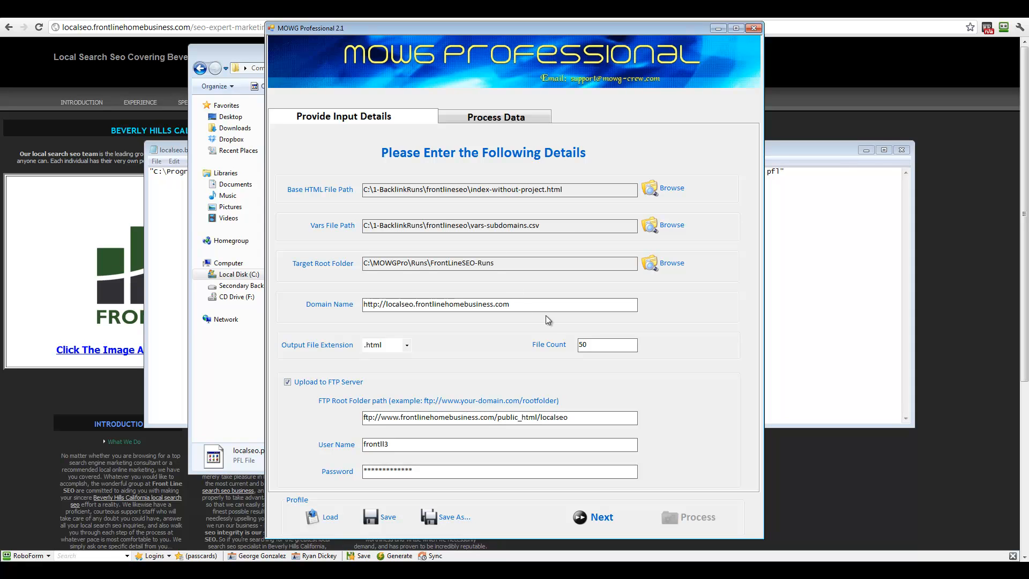
{"action": "left_click", "coordinate": [754, 28]}
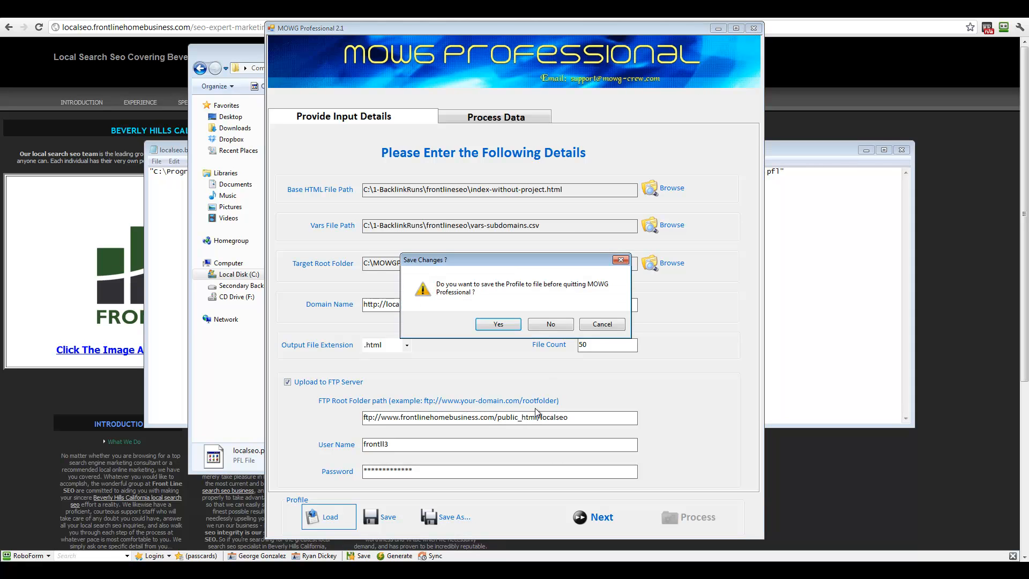
{"action": "left_click", "coordinate": [596, 326]}
{"action": "left_click", "coordinate": [519, 114]}
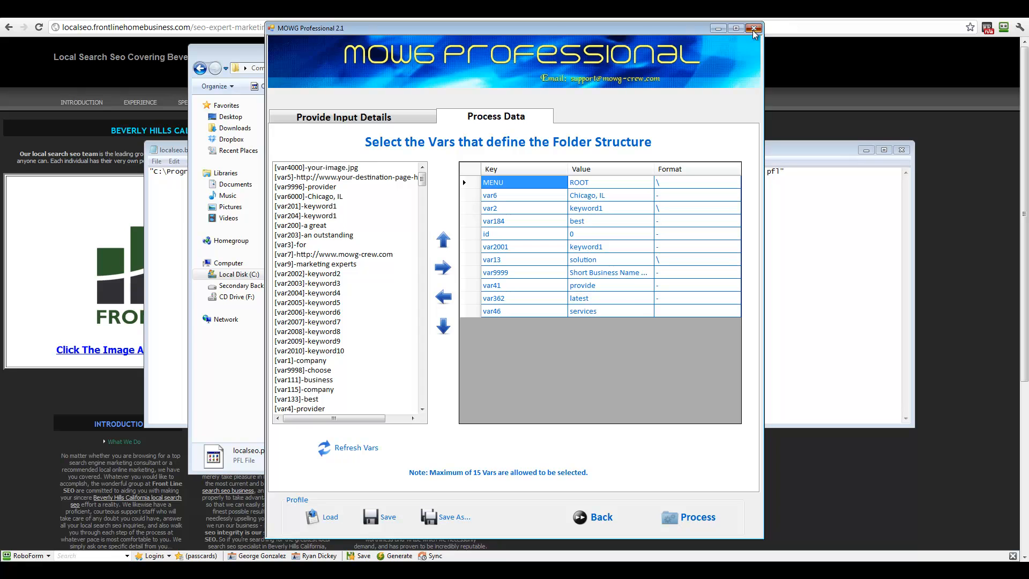
{"action": "left_click", "coordinate": [753, 28]}
{"action": "left_click", "coordinate": [499, 325]}
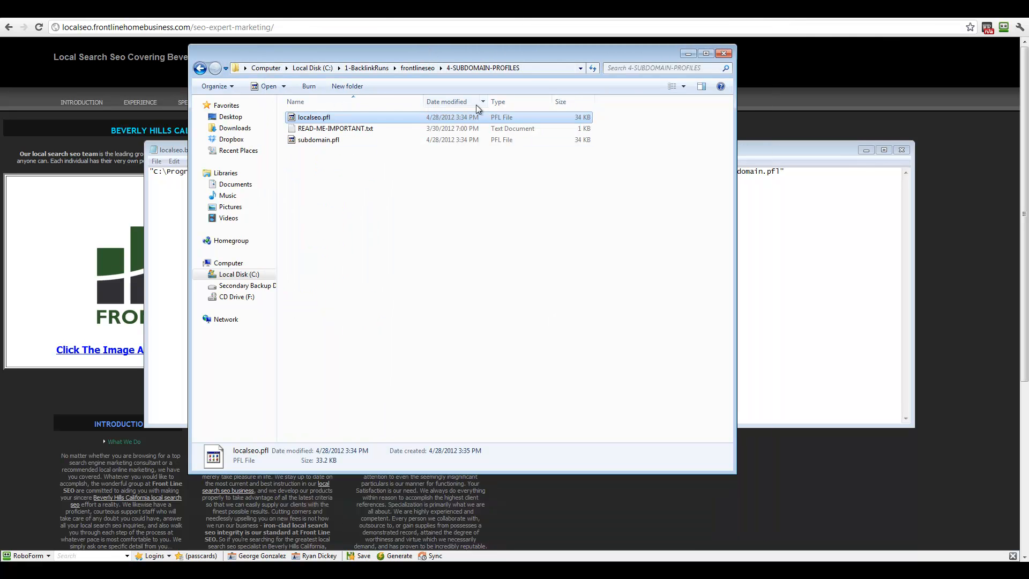
Step: Replace the batch file's old profile folder path with the copied 4-SUBDOMAIN-PROFILES path
{"action": "left_click", "coordinate": [538, 68]}
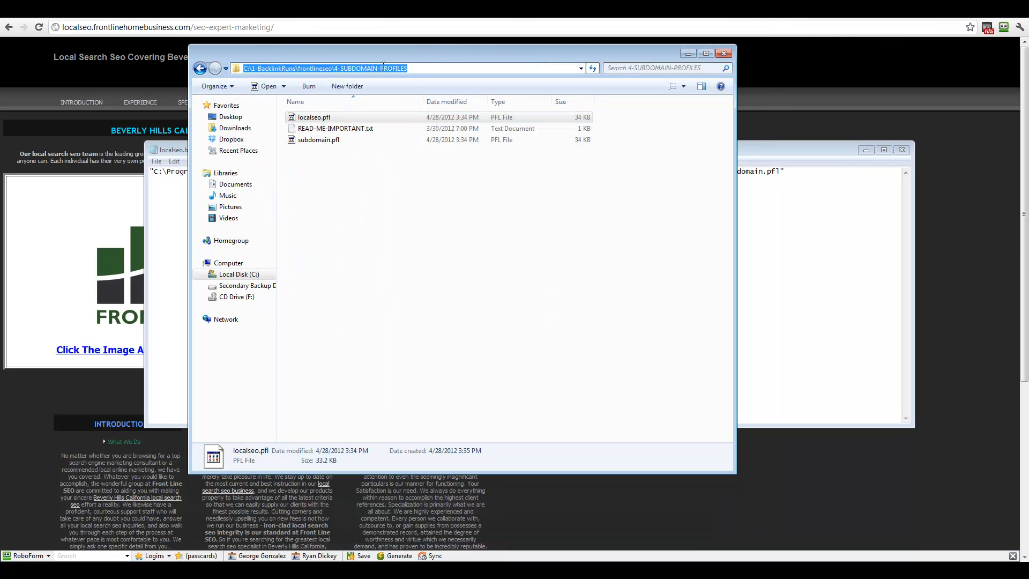
{"action": "right_click", "coordinate": [382, 68]}
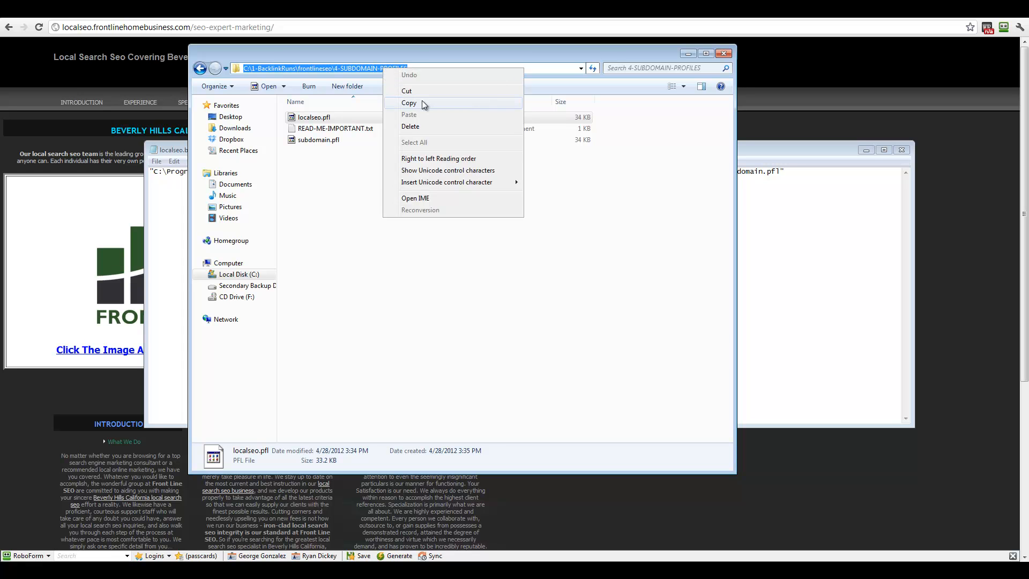
{"action": "left_click", "coordinate": [423, 101]}
{"action": "left_click", "coordinate": [796, 154]}
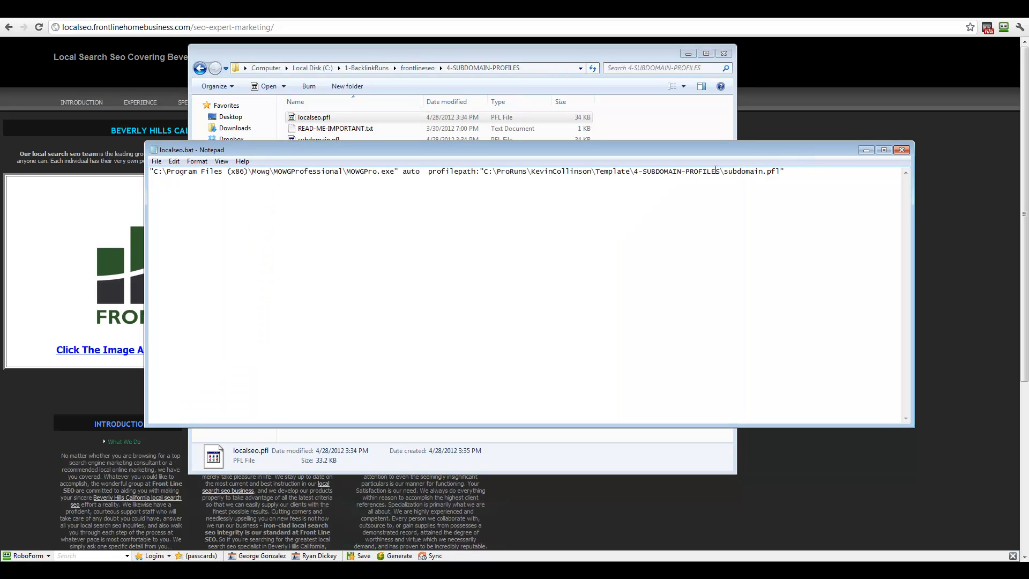
{"action": "left_click_drag", "start_coordinate": [721, 173], "coordinate": [492, 170]}
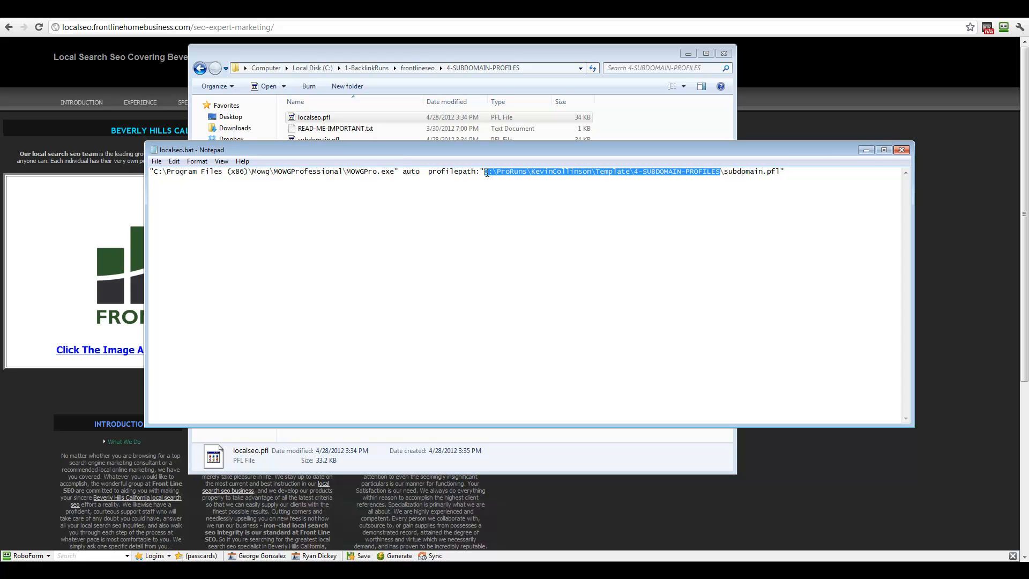
{"action": "right_click", "coordinate": [486, 173]}
{"action": "left_click", "coordinate": [519, 219]}
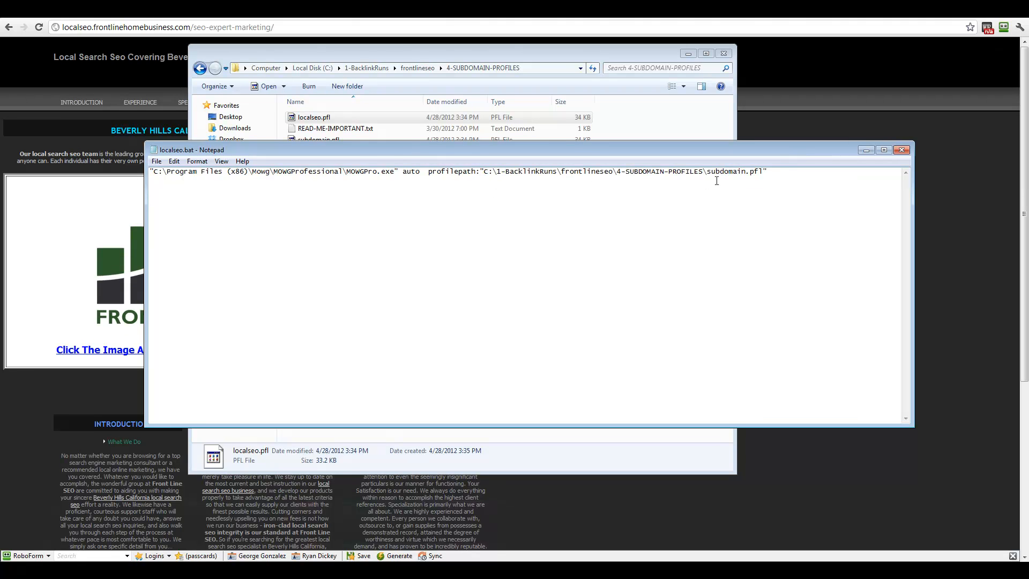
Step: Change the profile name from subdomain to localseo, then save and close localseo.bat
{"action": "left_click_drag", "start_coordinate": [707, 172], "coordinate": [747, 172]}
{"action": "type", "text": "localseo"}
{"action": "left_click", "coordinate": [156, 161]}
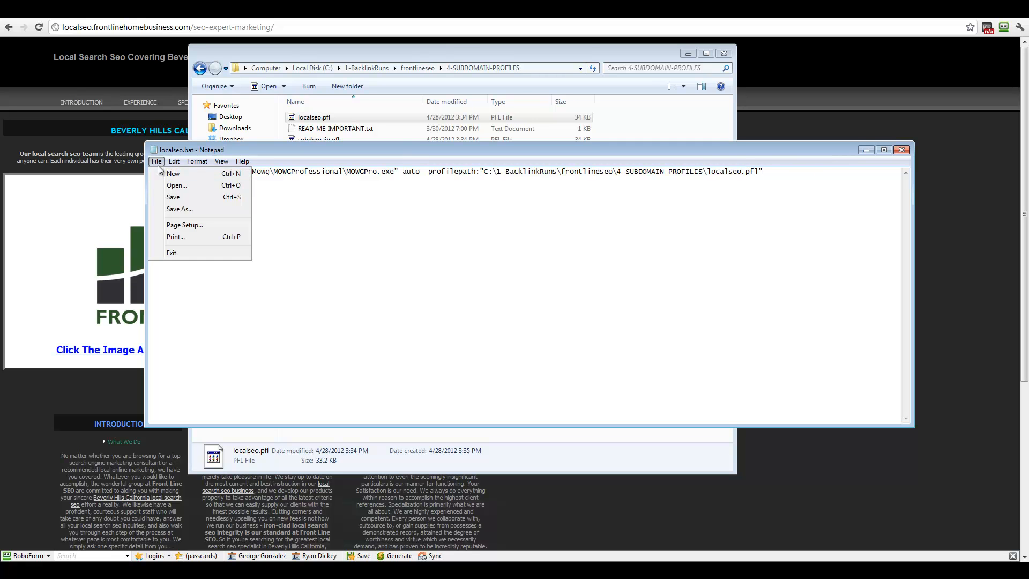
{"action": "left_click", "coordinate": [168, 195]}
{"action": "left_click", "coordinate": [901, 150]}
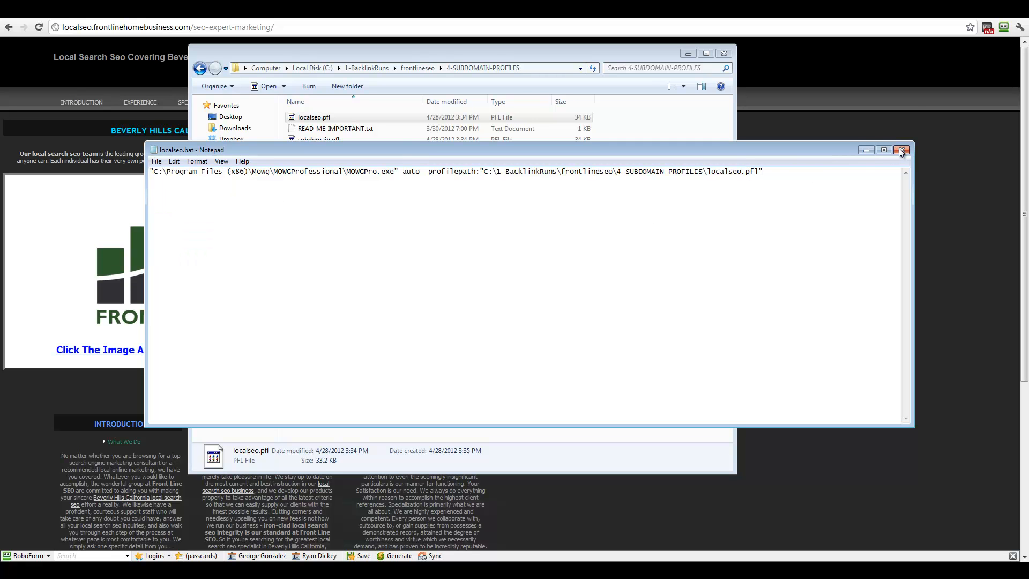
{"action": "right_click", "coordinate": [314, 141]}
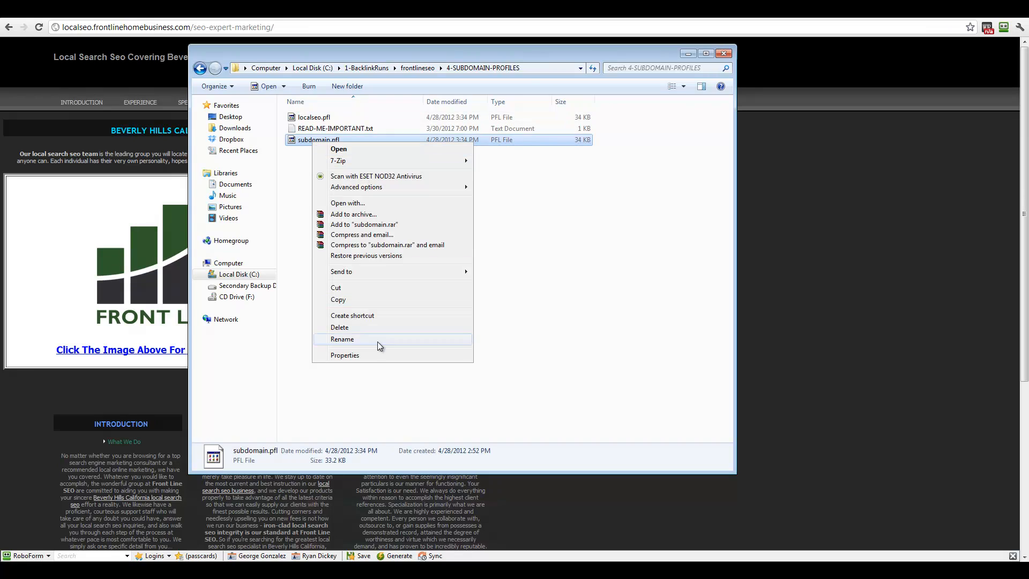
Step: Delete subdomain.pfl and run index-with-project.bat from 1-PROJECT-BATCH
{"action": "left_click", "coordinate": [350, 328]}
{"action": "left_click", "coordinate": [553, 332]}
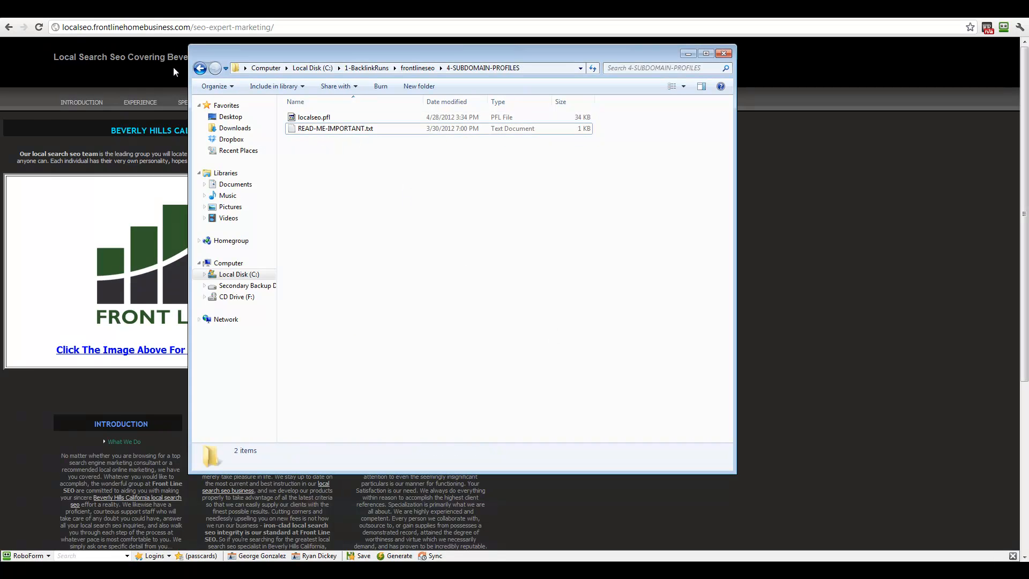
{"action": "left_click", "coordinate": [200, 68]}
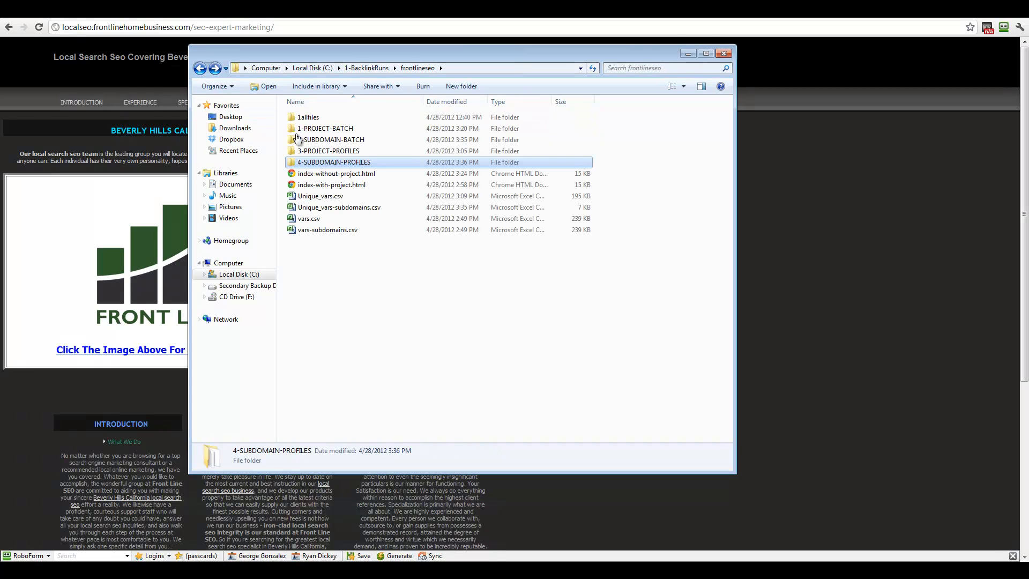
{"action": "double_click", "coordinate": [347, 140]}
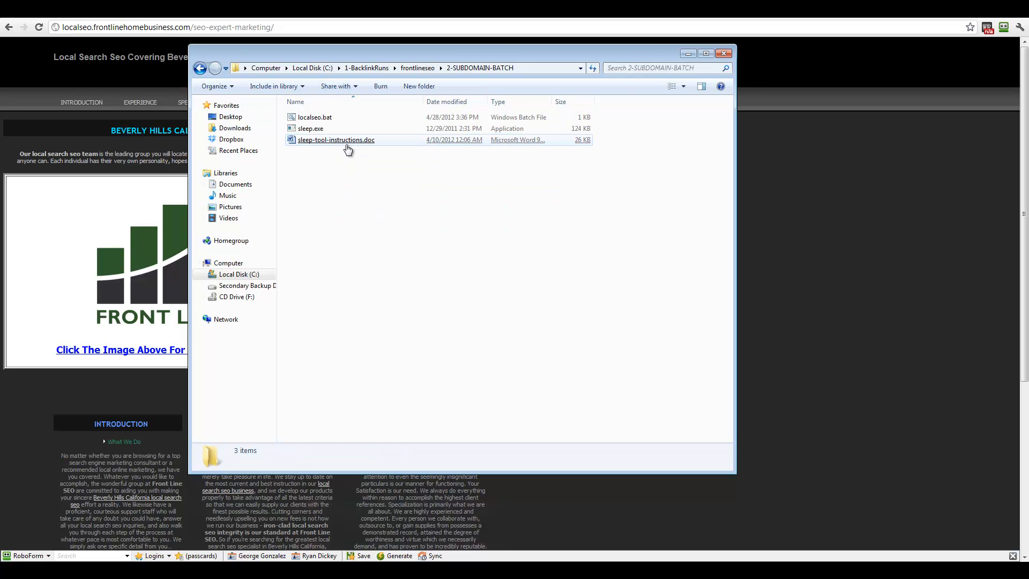
{"action": "left_click", "coordinate": [198, 68]}
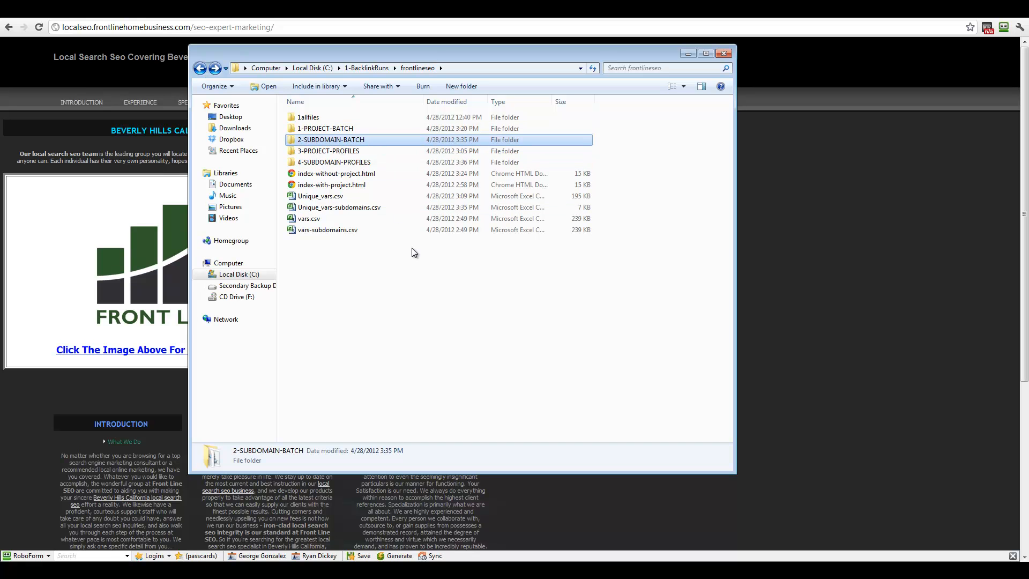
{"action": "double_click", "coordinate": [332, 129]}
{"action": "double_click", "coordinate": [345, 118]}
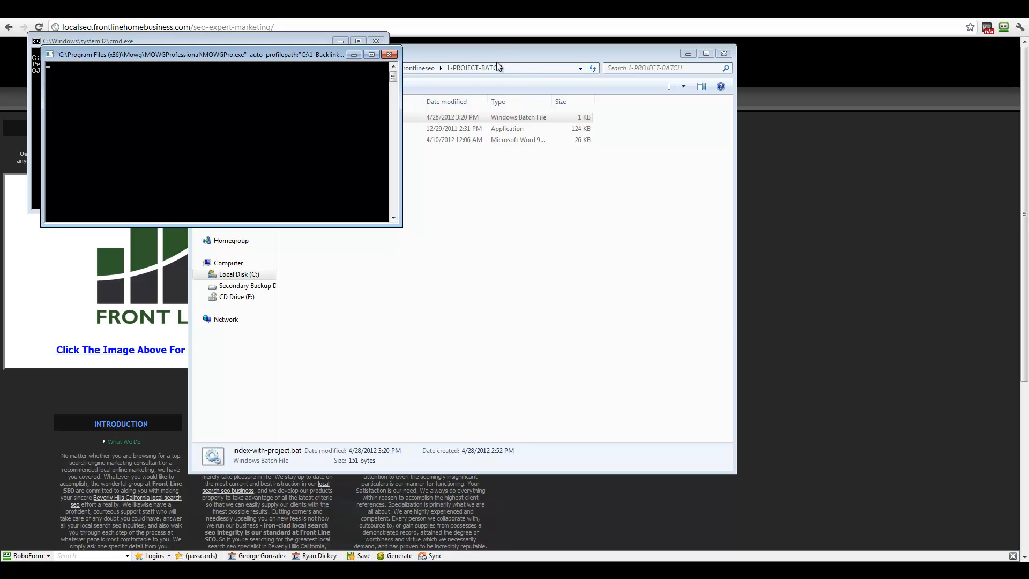
Step: Run localseo.bat from 2-SUBDOMAIN-BATCH to start the subdomain generation job
{"action": "left_click", "coordinate": [448, 47]}
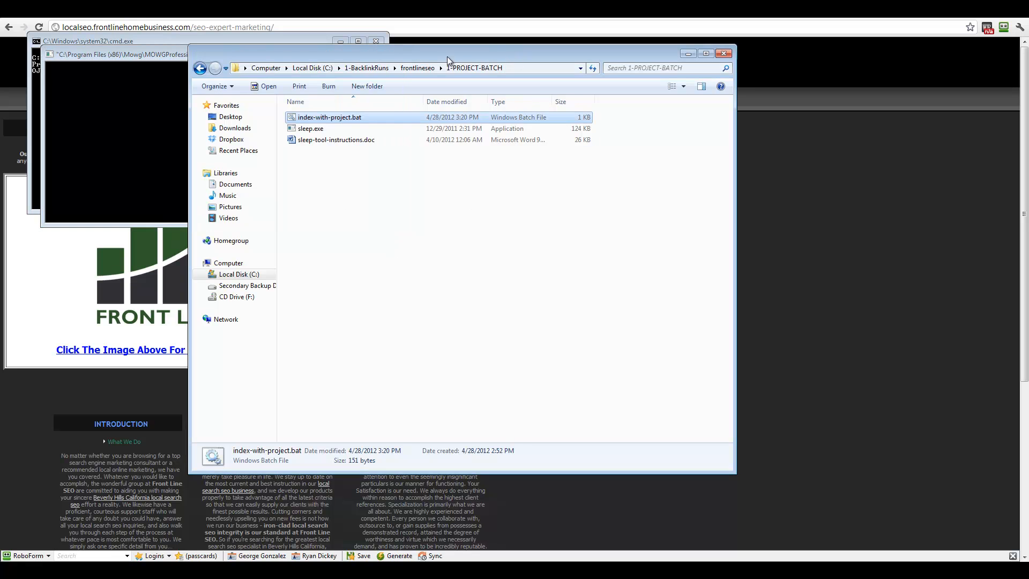
{"action": "left_click", "coordinate": [201, 68]}
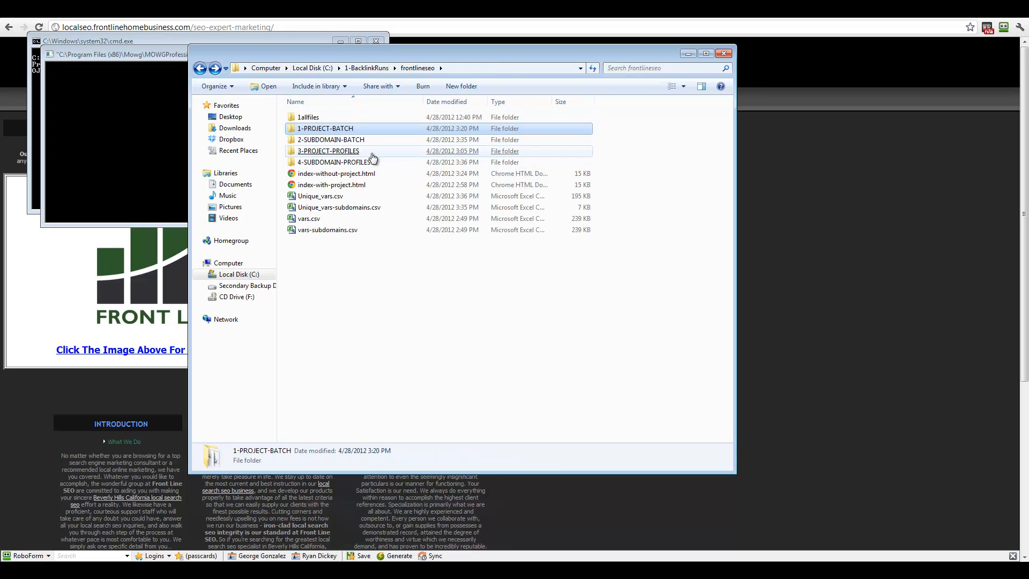
{"action": "double_click", "coordinate": [328, 141]}
{"action": "double_click", "coordinate": [324, 118]}
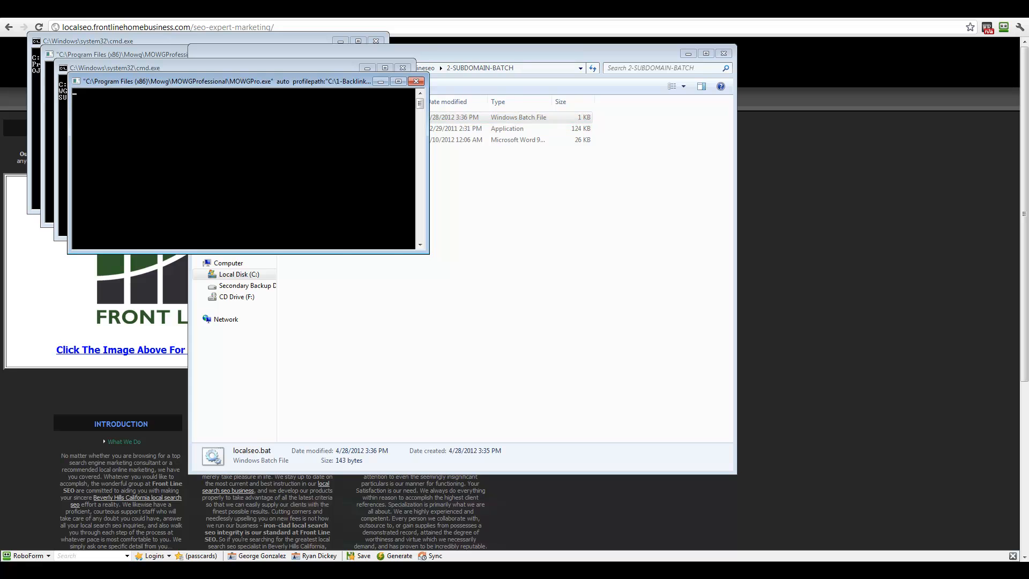
{"action": "left_click", "coordinate": [219, 12]}
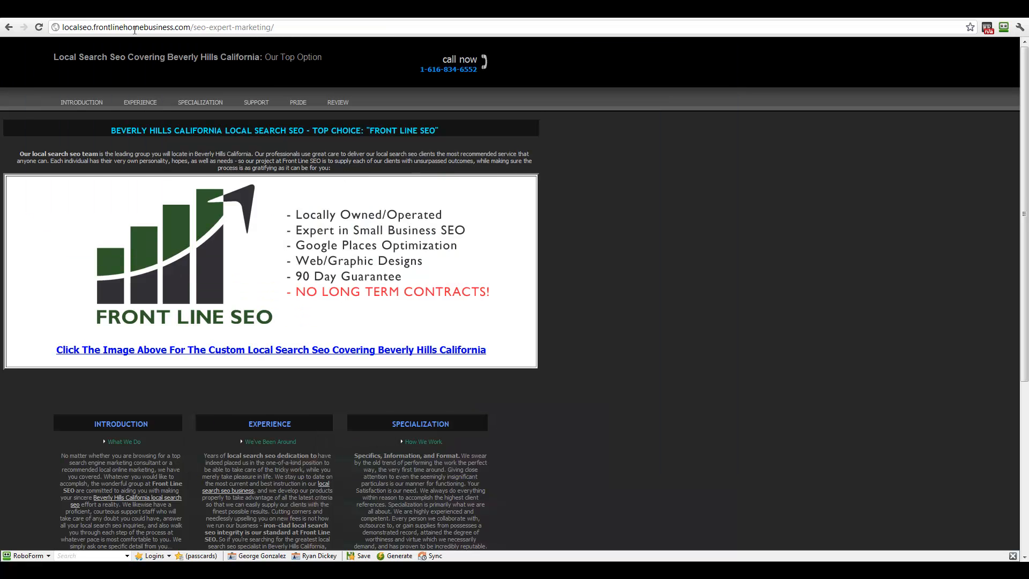
Step: Load frontlinehomebusiness.com/mowg-sitemap.html in place of the localseo page address
{"action": "left_click_drag", "start_coordinate": [191, 27], "coordinate": [530, 33]}
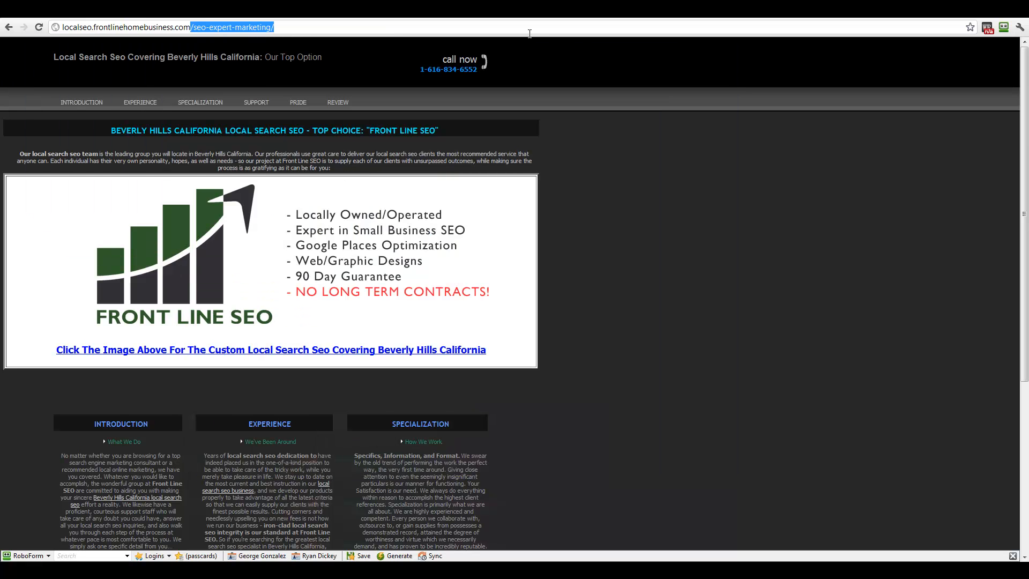
{"action": "type", "text": "/"}
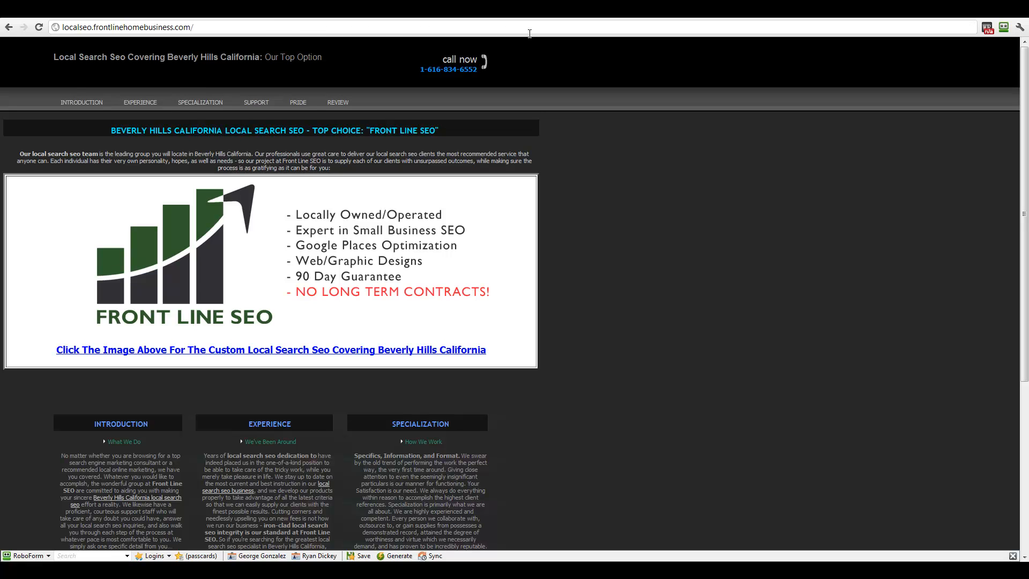
{"action": "key", "text": "Home"}
{"action": "key", "text": "Delete"}
{"action": "key", "text": "Delete"}
{"action": "key", "text": "Delete"}
{"action": "key", "text": "Delete"}
{"action": "key", "text": "Delete"}
{"action": "key", "text": "Delete"}
{"action": "key", "text": "Delete"}
{"action": "key", "text": "Delete"}
{"action": "key", "text": "Delete"}
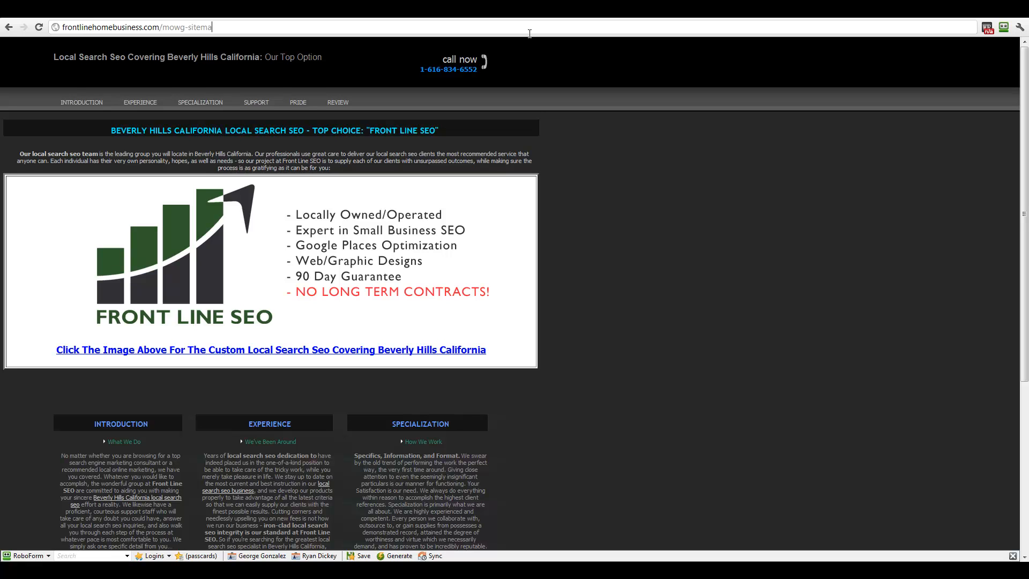
{"action": "key", "text": "Return"}
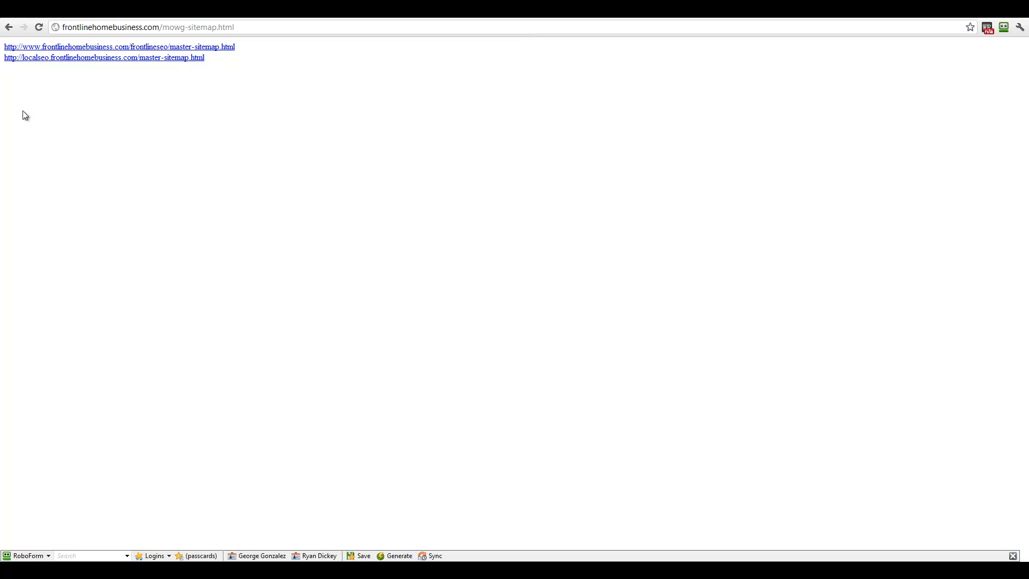
Step: Follow the www frontlineseo master-sitemap1 through to the seo-marketing-agency index page
{"action": "left_click", "coordinate": [97, 58]}
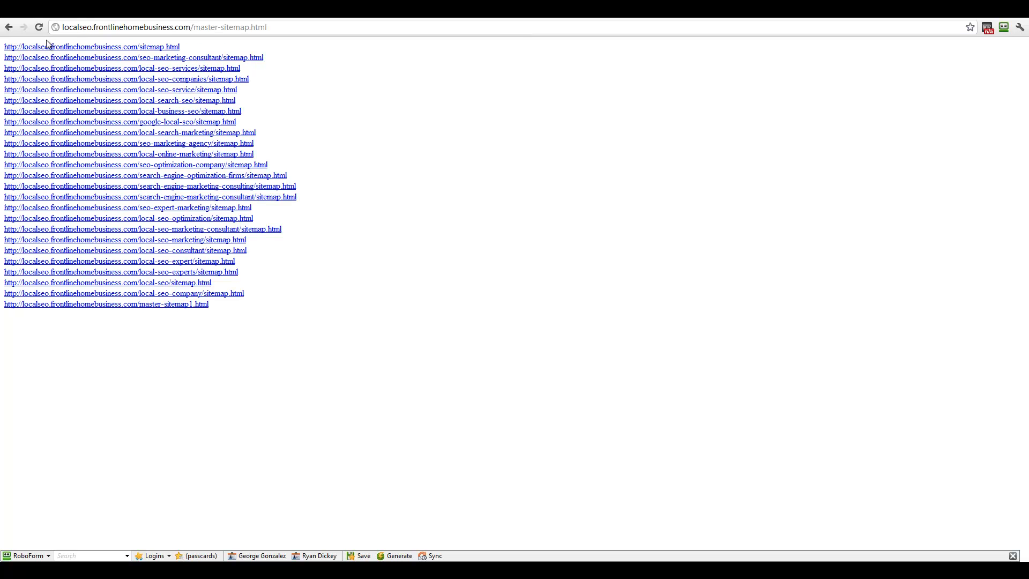
{"action": "left_click", "coordinate": [9, 27]}
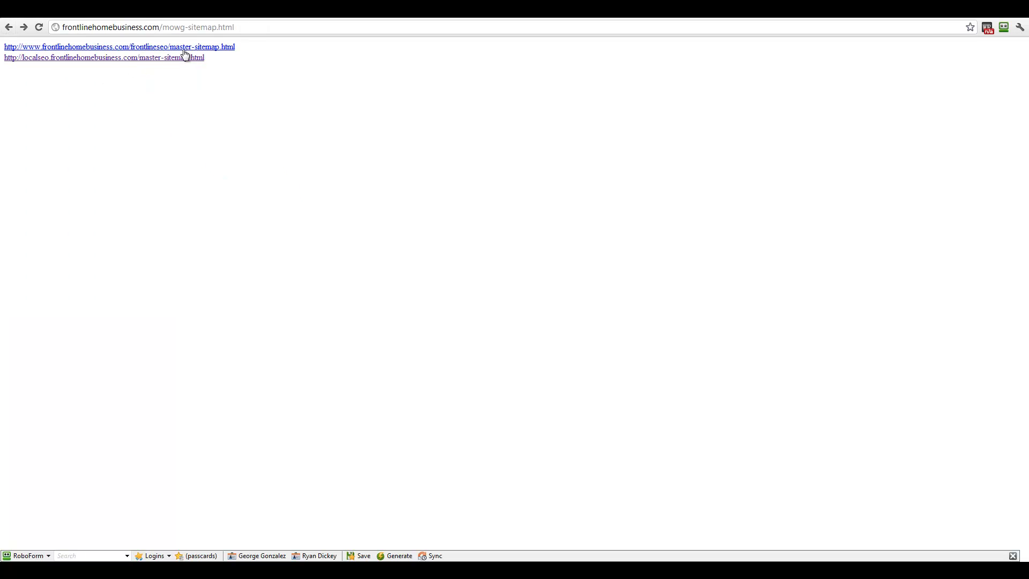
{"action": "left_click", "coordinate": [163, 48]}
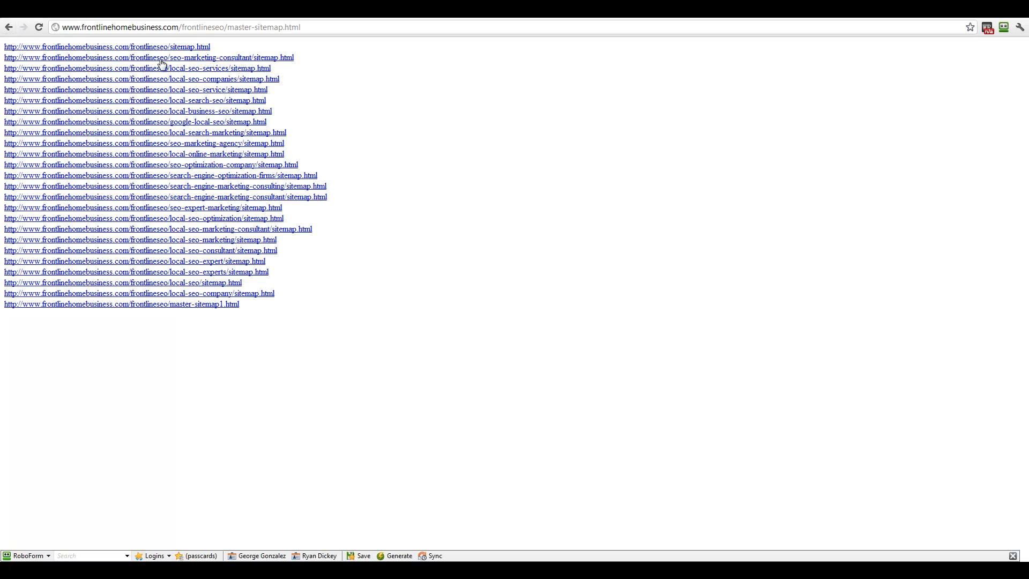
{"action": "left_click_drag", "start_coordinate": [304, 386], "coordinate": [2, 313]}
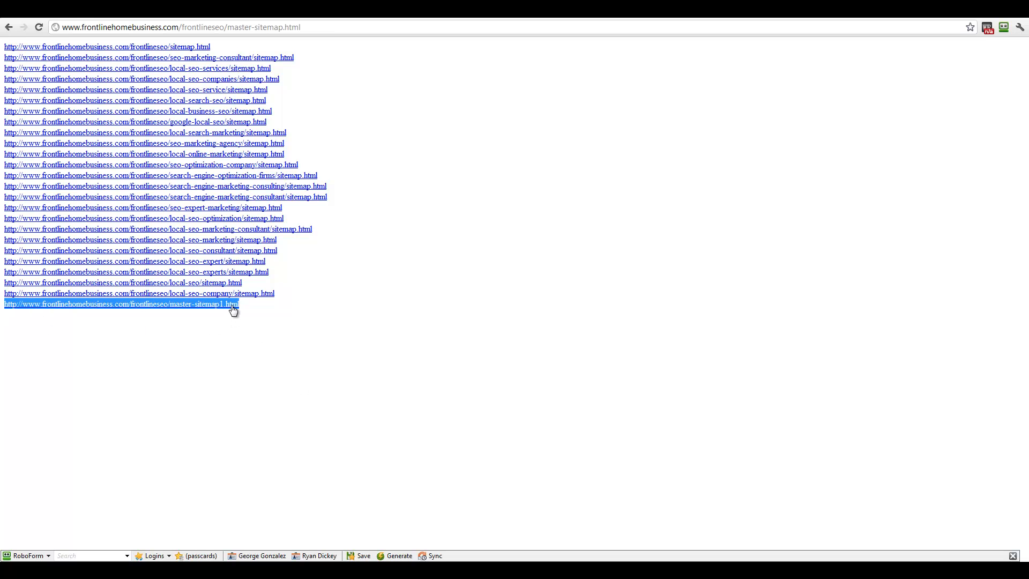
{"action": "left_click", "coordinate": [209, 308]}
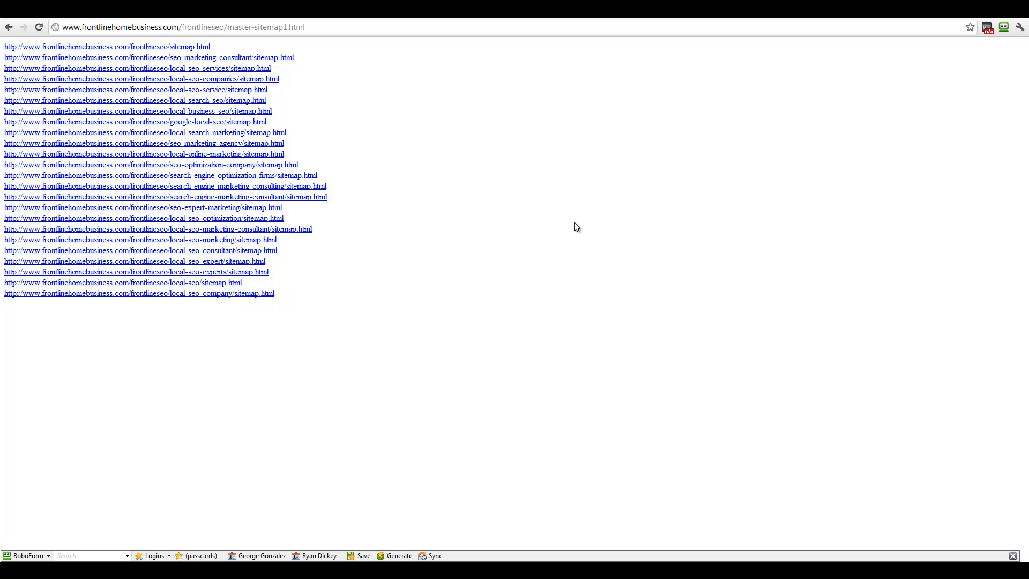
{"action": "left_click_drag", "start_coordinate": [311, 272], "coordinate": [33, 79]}
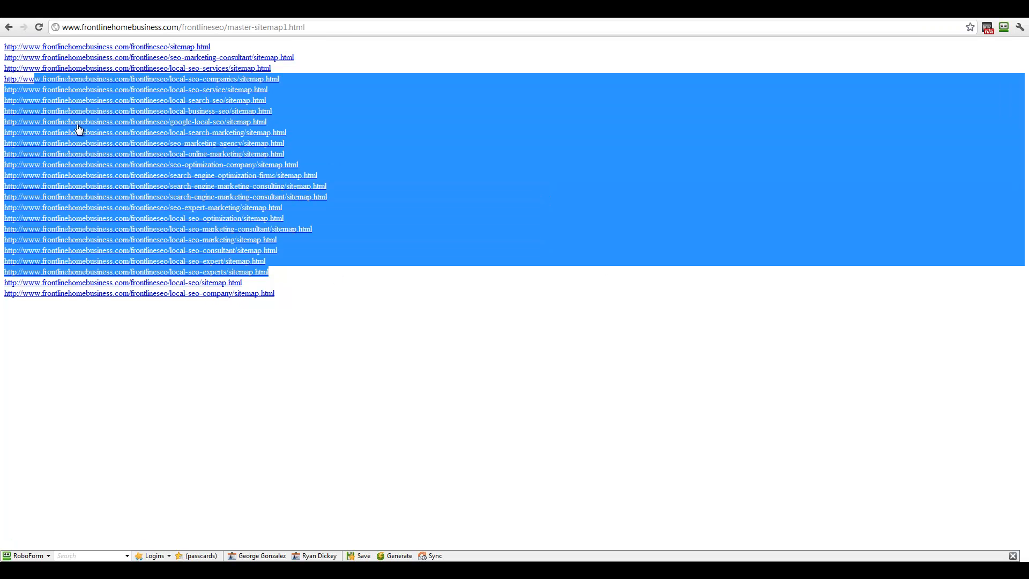
{"action": "left_click", "coordinate": [119, 142]}
{"action": "left_click", "coordinate": [231, 69]}
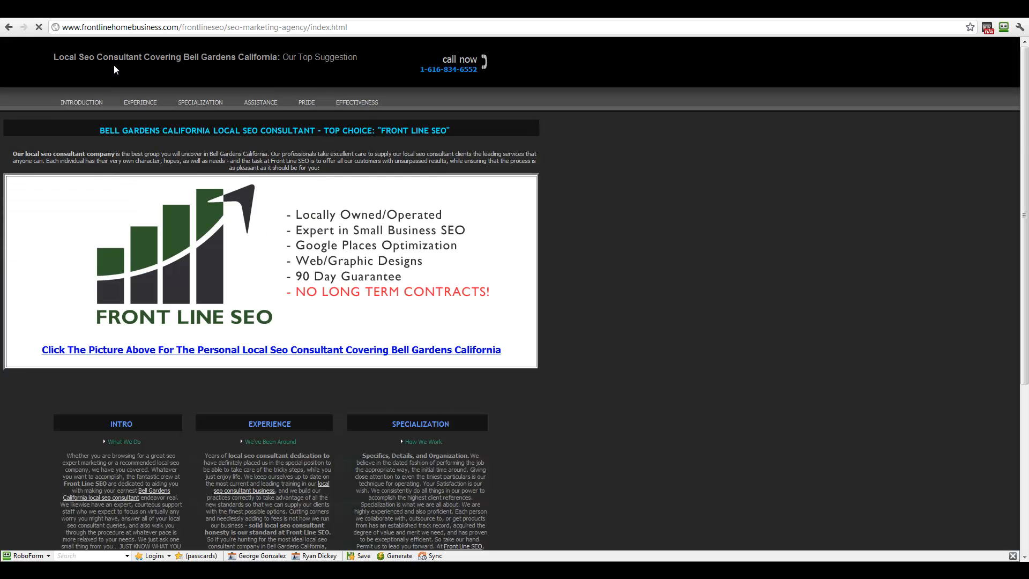
{"action": "scroll", "coordinate": [269, 347], "scroll_direction": "down", "scroll_amount": 5}
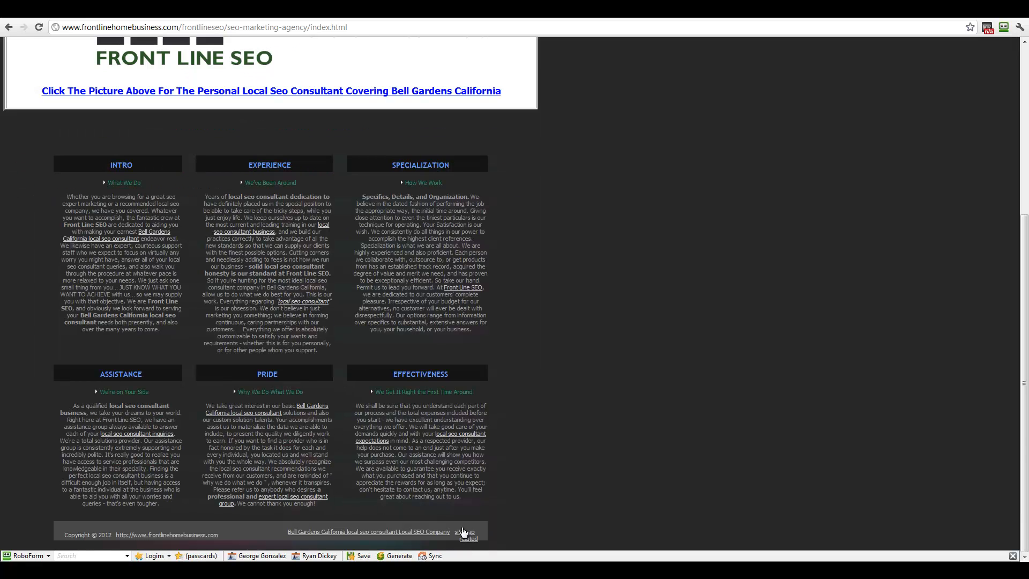
Step: From the footer sitemap, follow localseo master-sitemap1 to the local-search-marketing index page
{"action": "left_click", "coordinate": [464, 532]}
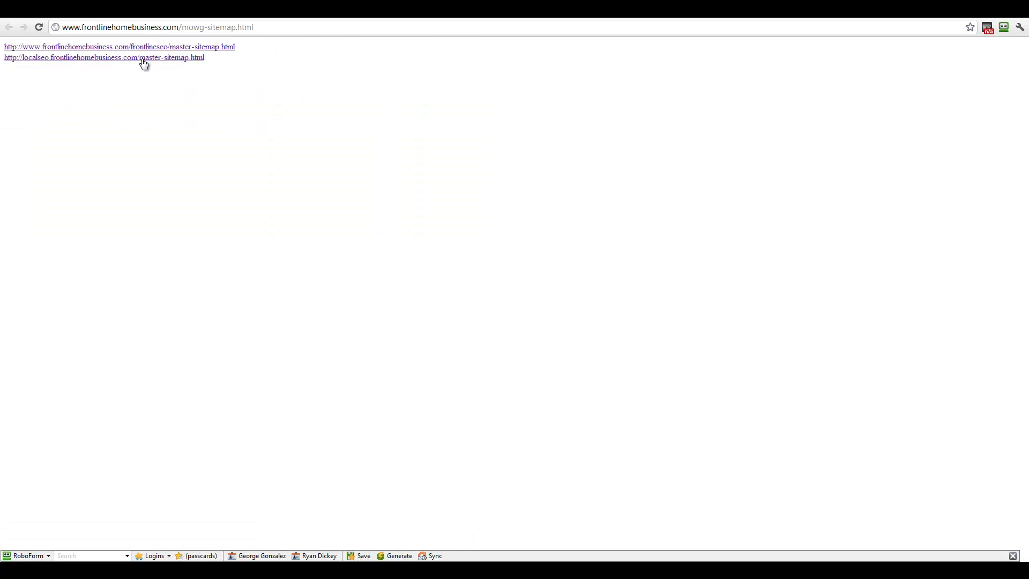
{"action": "left_click", "coordinate": [75, 59]}
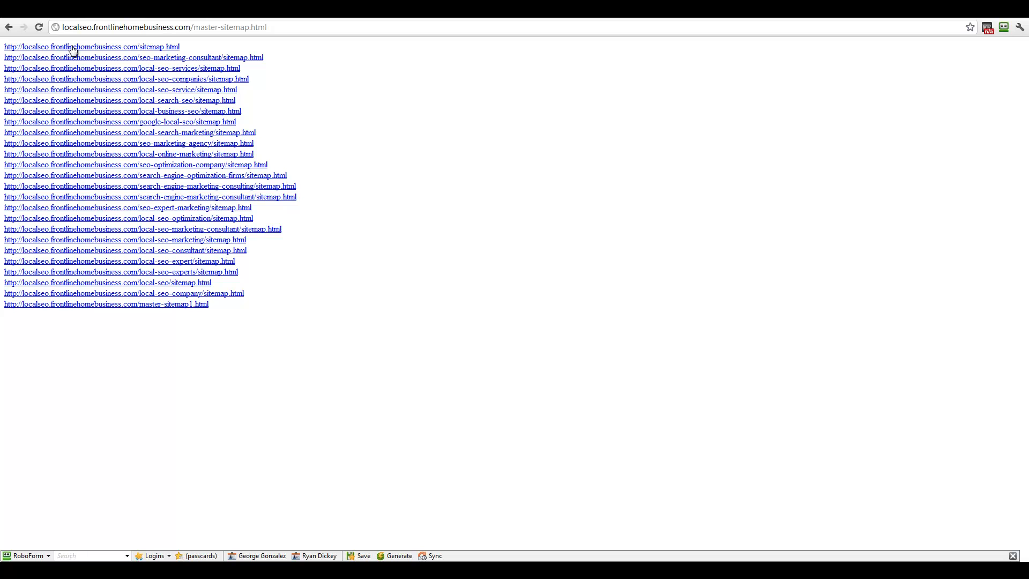
{"action": "left_click_drag", "start_coordinate": [209, 304], "coordinate": [1, 319]}
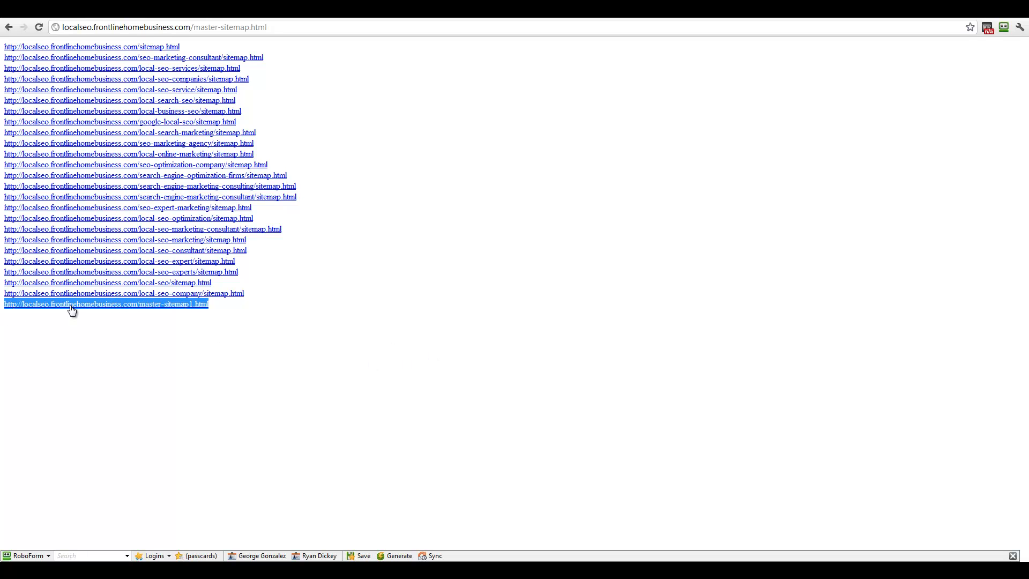
{"action": "left_click", "coordinate": [72, 305]}
{"action": "left_click", "coordinate": [234, 134]}
{"action": "left_click", "coordinate": [225, 68]}
{"action": "scroll", "coordinate": [641, 311], "scroll_direction": "down", "scroll_amount": 5}
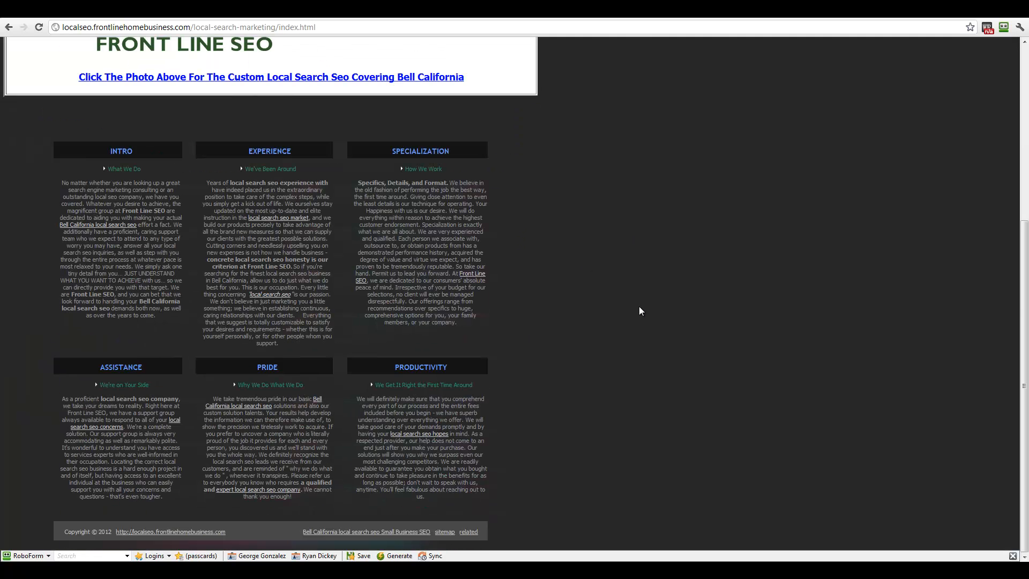
{"action": "scroll", "coordinate": [535, 312], "scroll_direction": "up", "scroll_amount": 5}
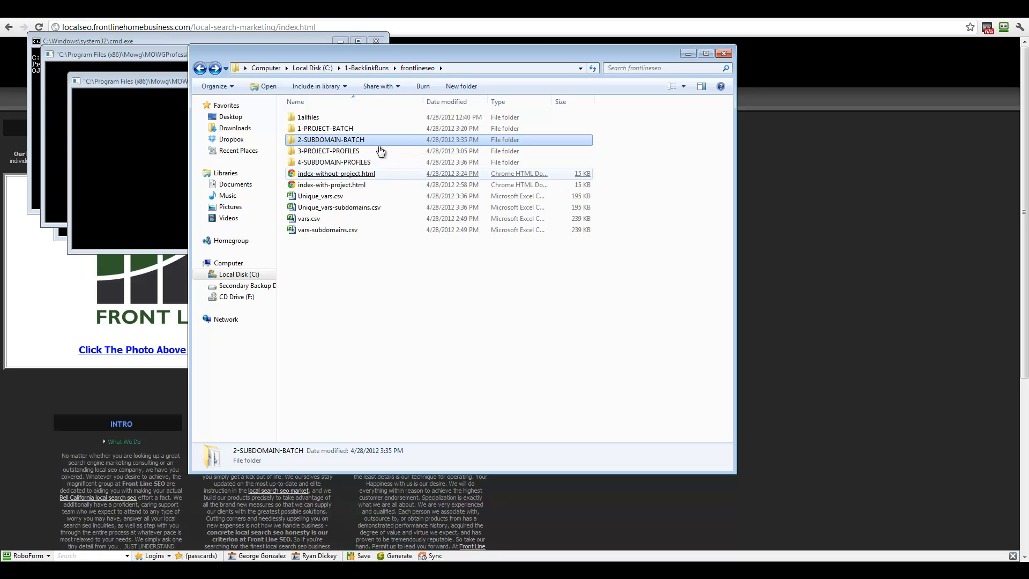
Step: Reopen the frontlineseo folder from 1-BacklinkRuns and select its files
{"action": "left_click", "coordinate": [379, 71]}
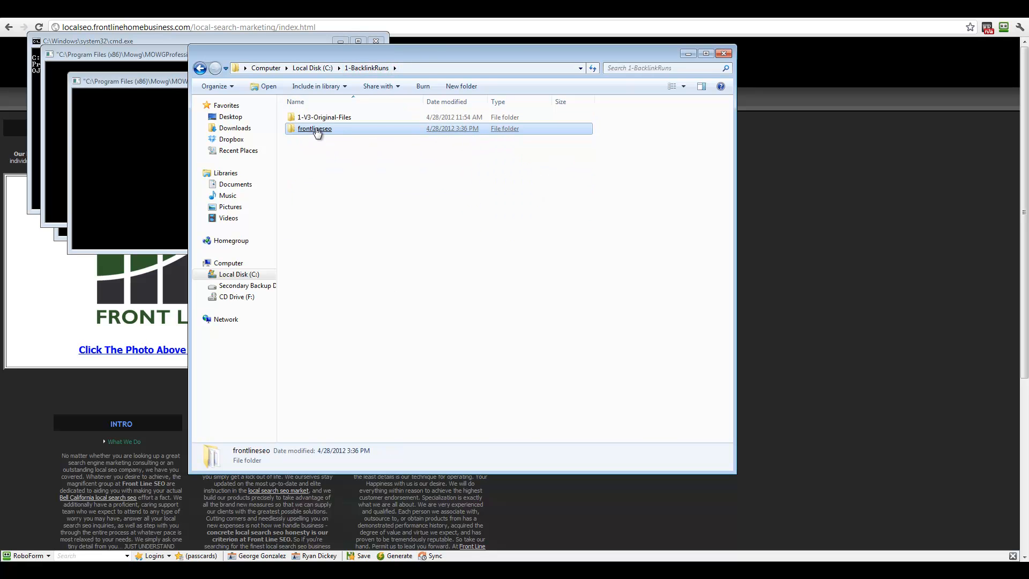
{"action": "double_click", "coordinate": [316, 128]}
{"action": "left_click_drag", "start_coordinate": [401, 299], "coordinate": [358, 290]}
{"action": "left_click_drag", "start_coordinate": [394, 335], "coordinate": [391, 313]}
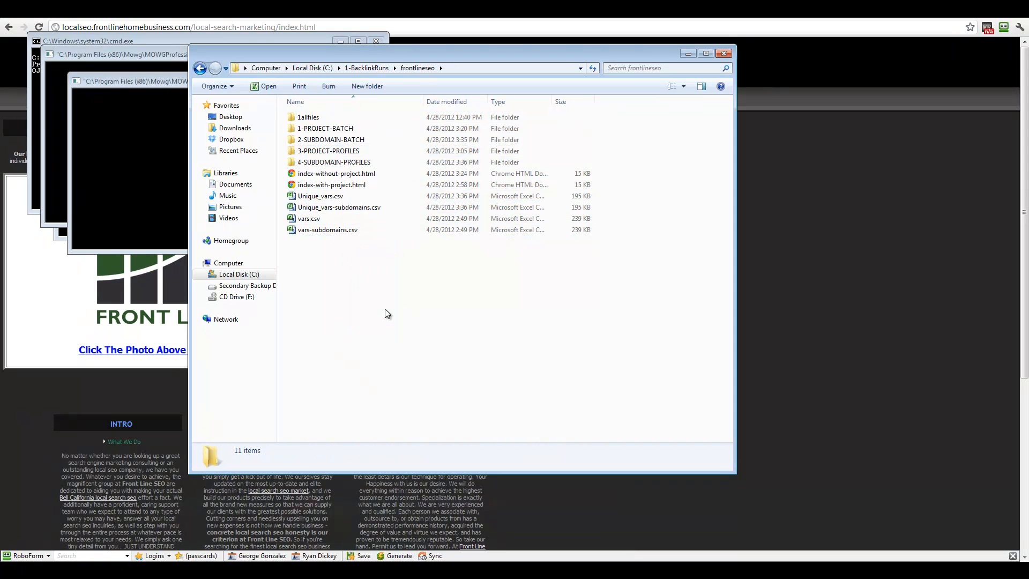
Step: Delete the 1-V3-Original-Files folder from 1-BacklinkRuns
{"action": "left_click", "coordinate": [200, 68]}
{"action": "left_click", "coordinate": [349, 120]}
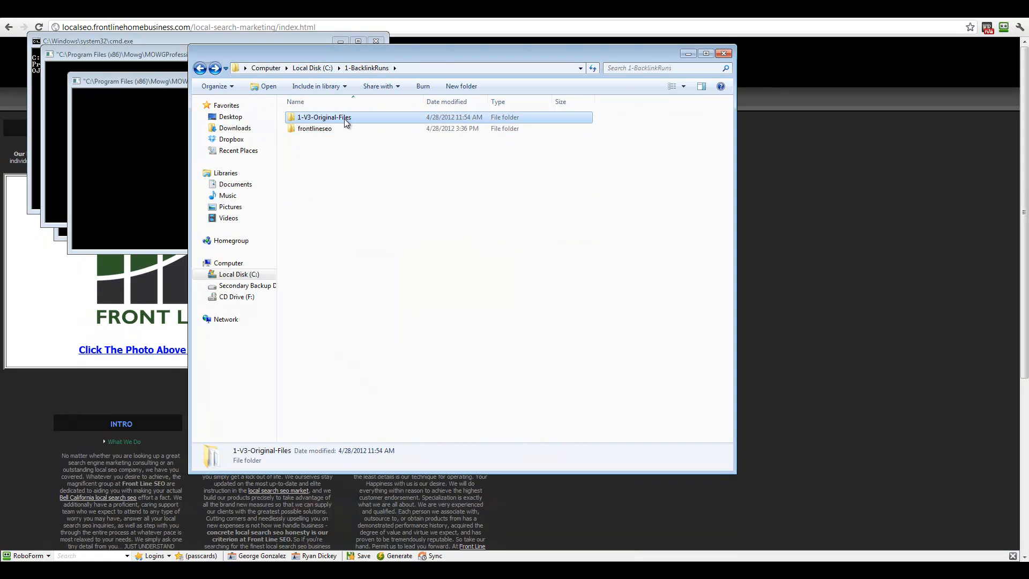
{"action": "right_click", "coordinate": [349, 120]}
{"action": "left_click", "coordinate": [390, 375]}
{"action": "left_click", "coordinate": [555, 332]}
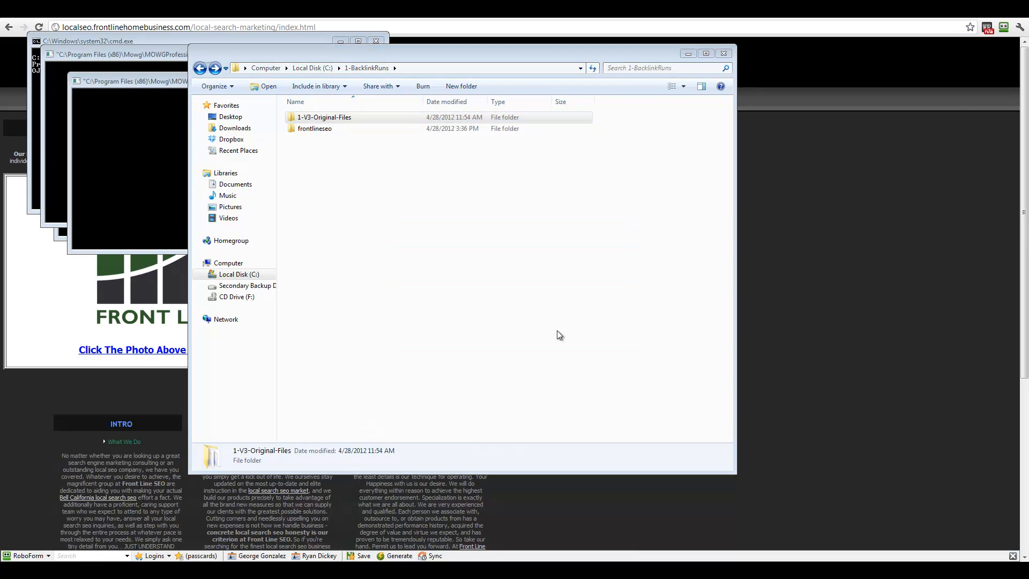
Step: Copy the frontlineseo folder and paste a duplicate into 1-BacklinkRuns
{"action": "right_click", "coordinate": [317, 119]}
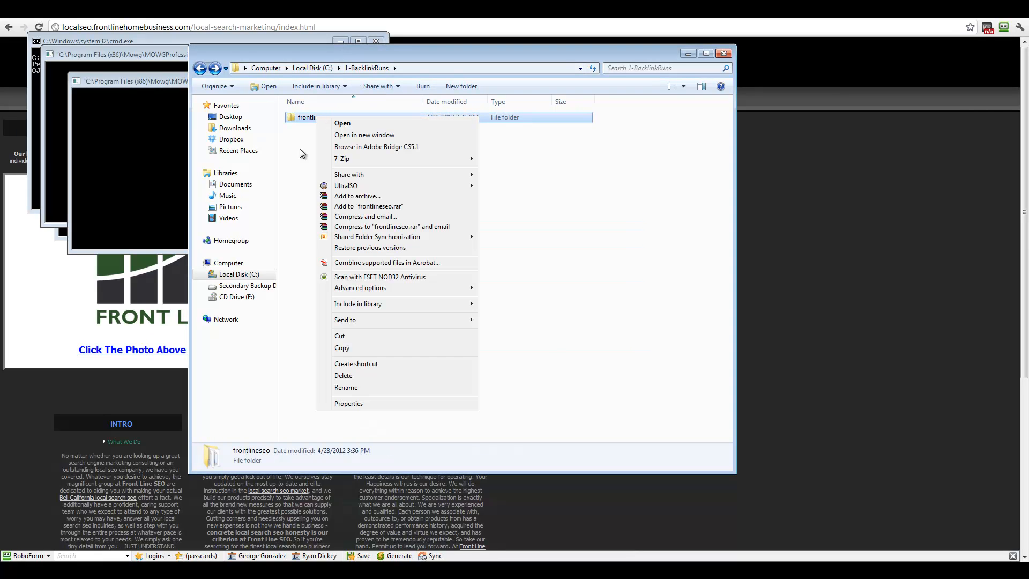
{"action": "left_click", "coordinate": [352, 349]}
{"action": "left_click", "coordinate": [336, 215]}
{"action": "right_click", "coordinate": [337, 214]}
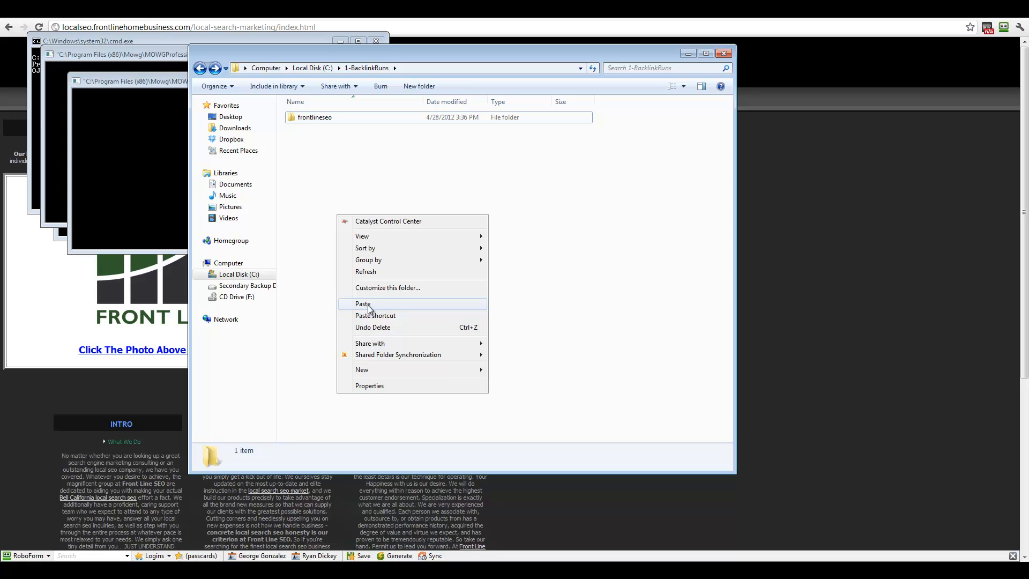
{"action": "left_click", "coordinate": [358, 303]}
Step: Rename the duplicate to allpurposeplumbing and check its contents
{"action": "right_click", "coordinate": [333, 129]}
{"action": "left_click", "coordinate": [365, 412]}
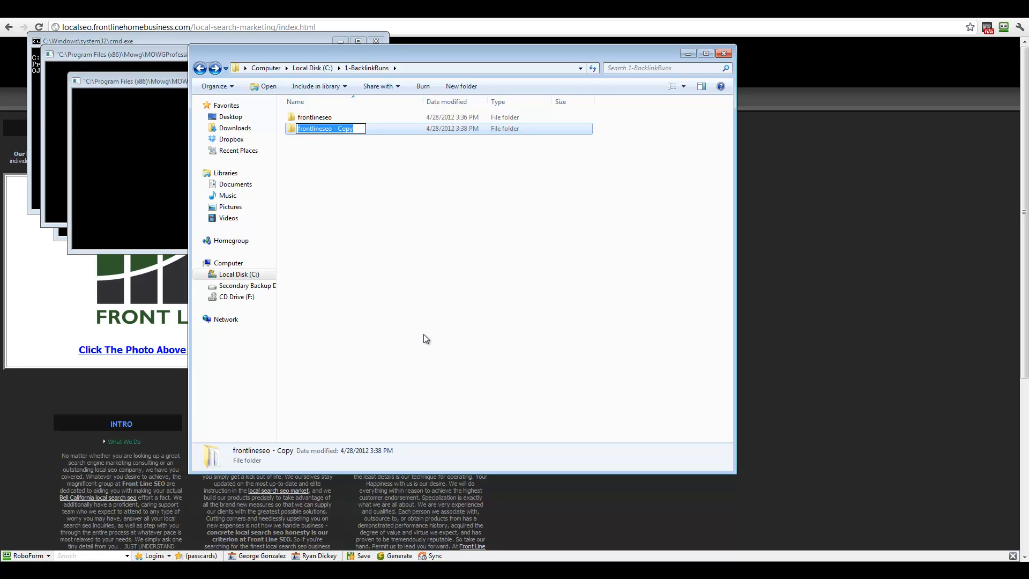
{"action": "type", "text": "allpurpose"}
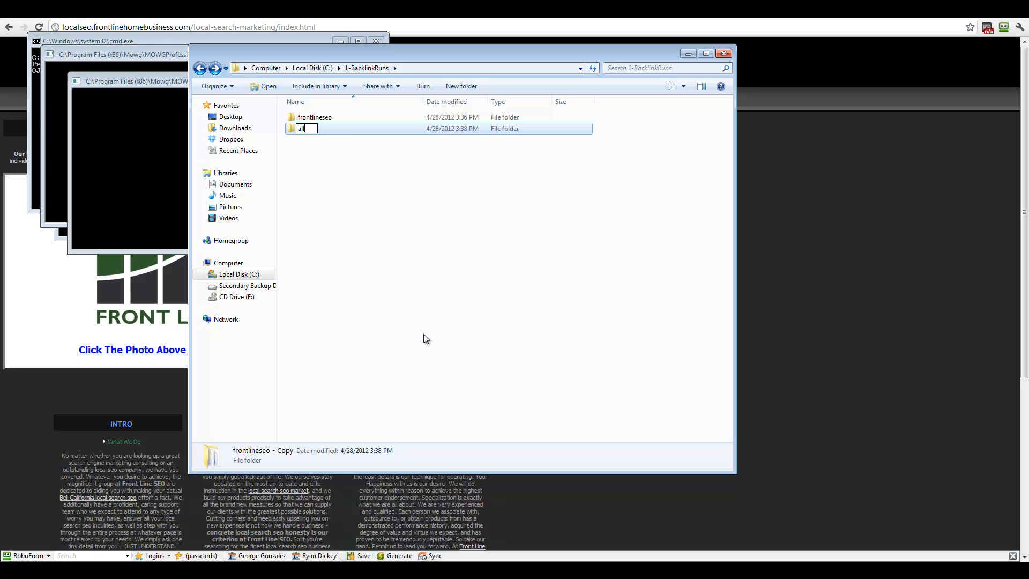
{"action": "key", "text": "BackSpace"}
{"action": "key", "text": "BackSpace"}
{"action": "key", "text": "BackSpace"}
{"action": "type", "text": "oseplumbing"}
{"action": "key", "text": "Return"}
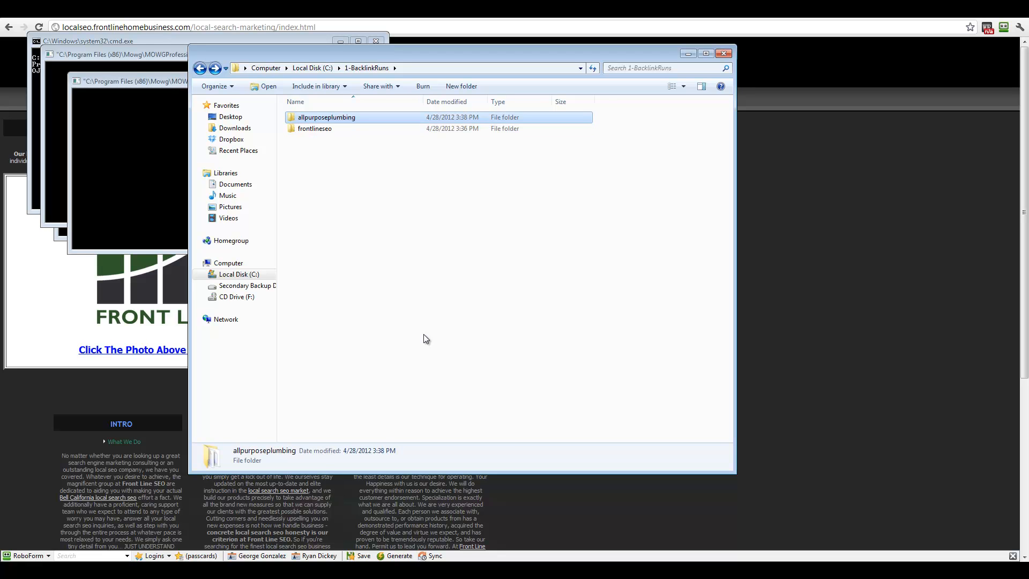
{"action": "left_click", "coordinate": [340, 118]}
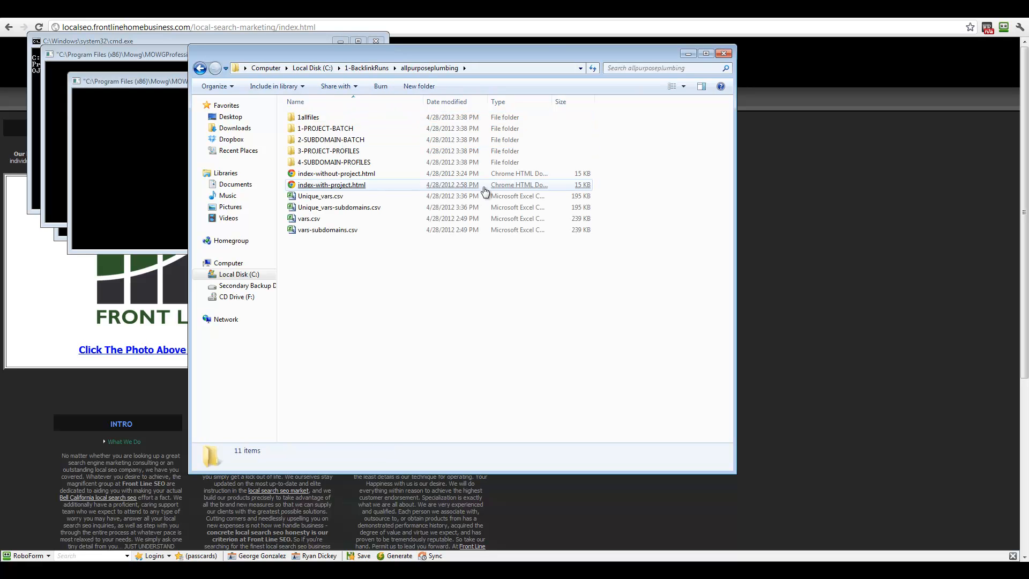
{"action": "mouse_move", "coordinate": [415, 232]}
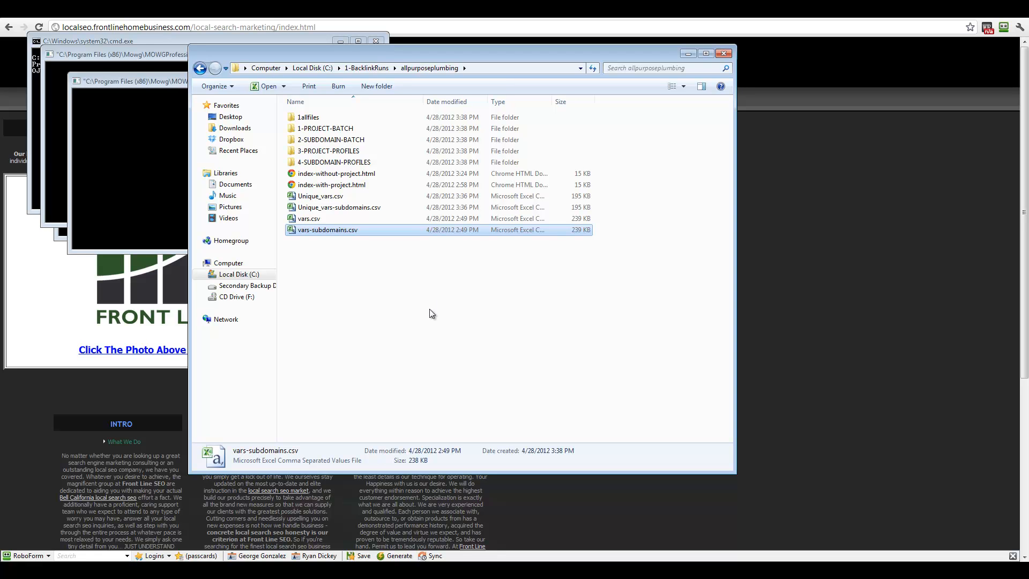
{"action": "left_click", "coordinate": [200, 68]}
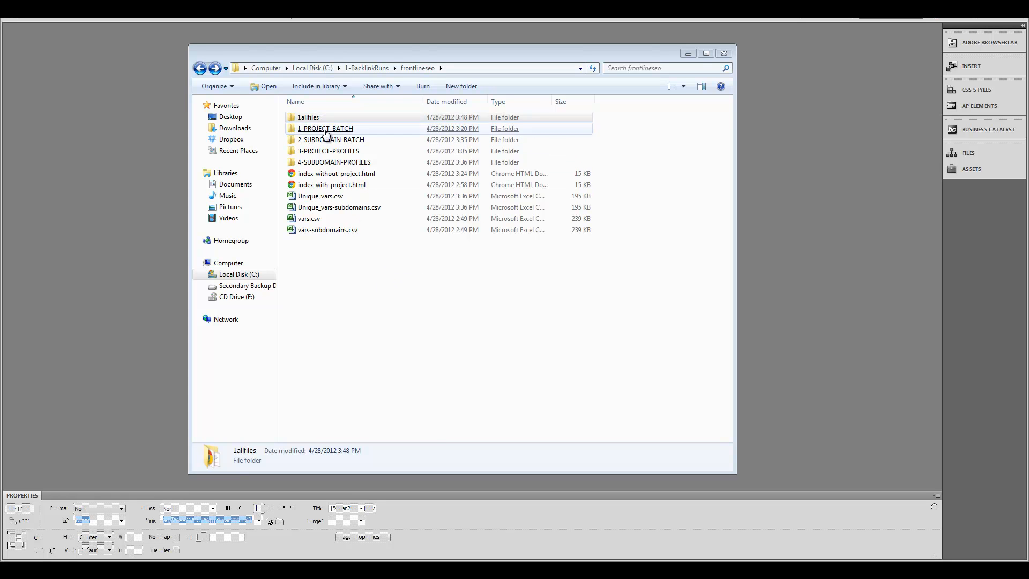
Step: Open redirect.html from frontlineseo's 1allfiles folder with Adobe Dreamweaver CS5.5
{"action": "double_click", "coordinate": [308, 118]}
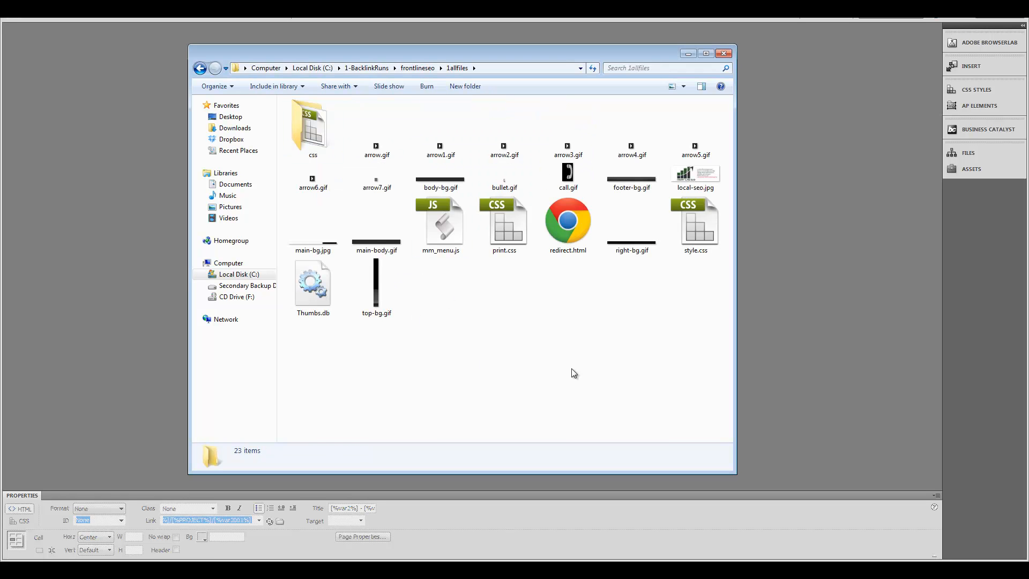
{"action": "left_click", "coordinate": [563, 236]}
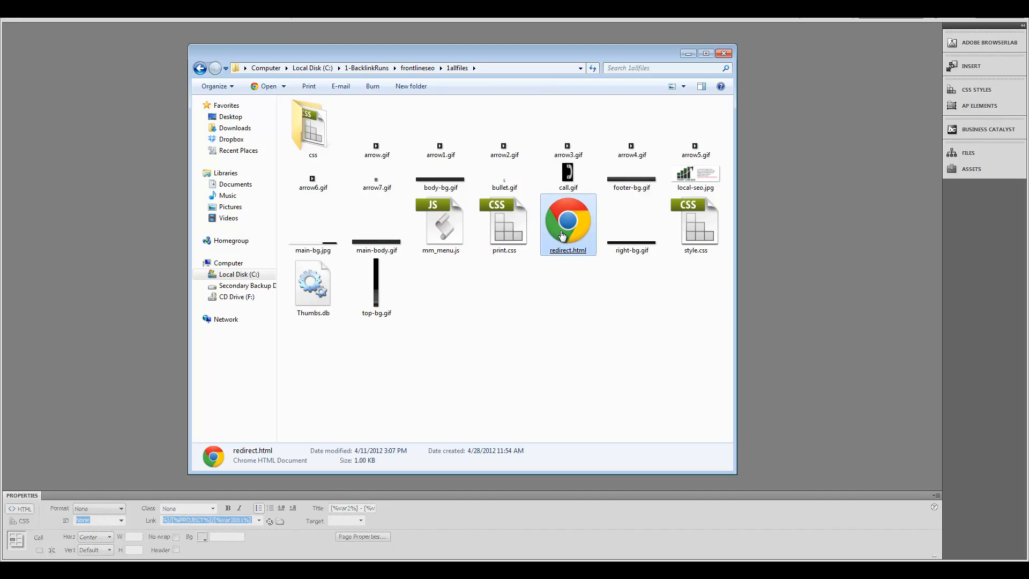
{"action": "left_click", "coordinate": [283, 86]}
{"action": "left_click", "coordinate": [283, 101]}
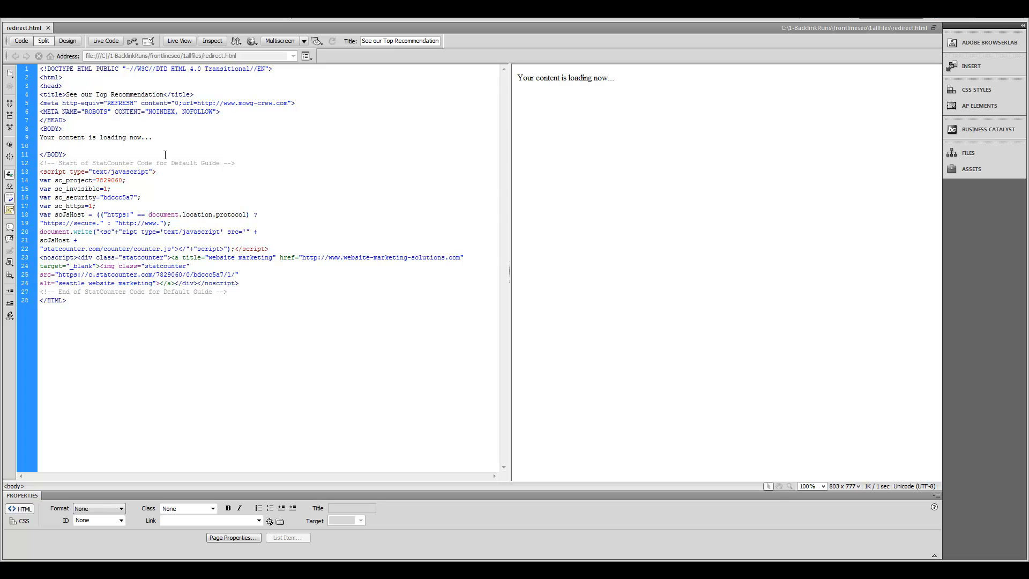
Step: Change the line 5 refresh URL from mowg-crew.com to frontlineseo.com and save
{"action": "left_click_drag", "start_coordinate": [196, 103], "coordinate": [289, 103]}
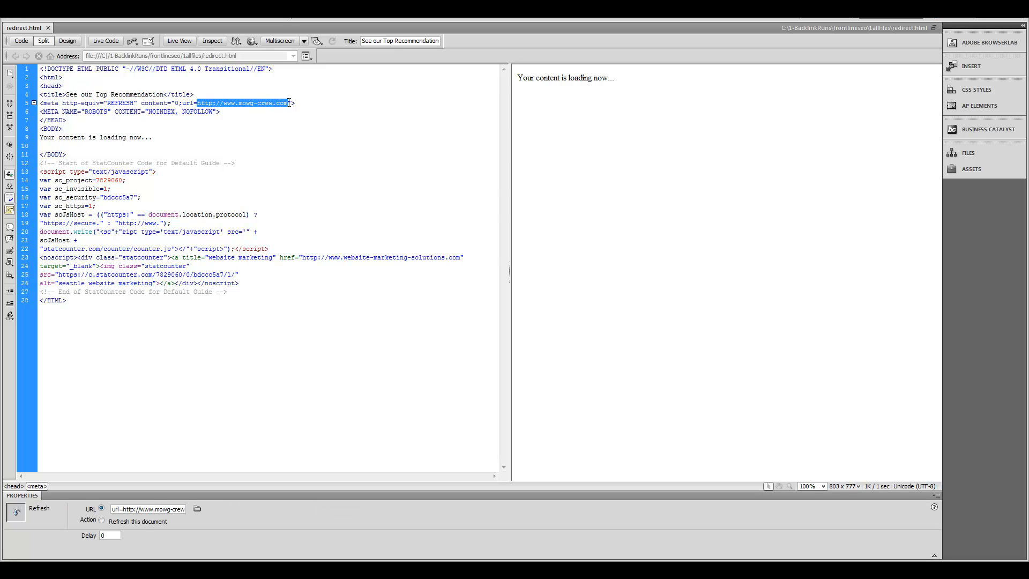
{"action": "left_click", "coordinate": [67, 154]}
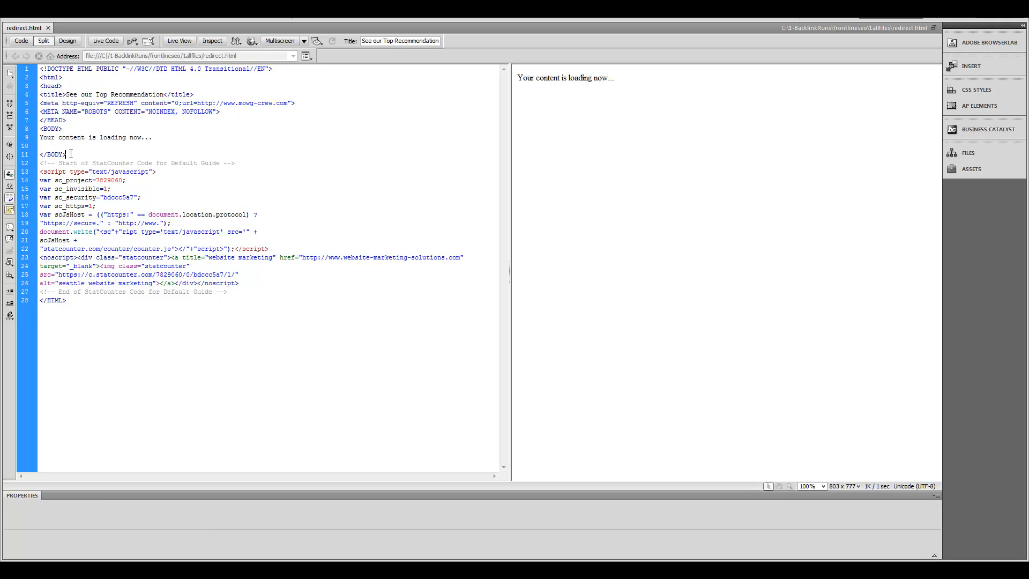
{"action": "key", "text": "Return"}
{"action": "key", "text": "Return"}
{"action": "key", "text": "Return"}
{"action": "key", "text": "Return"}
{"action": "key", "text": "Return"}
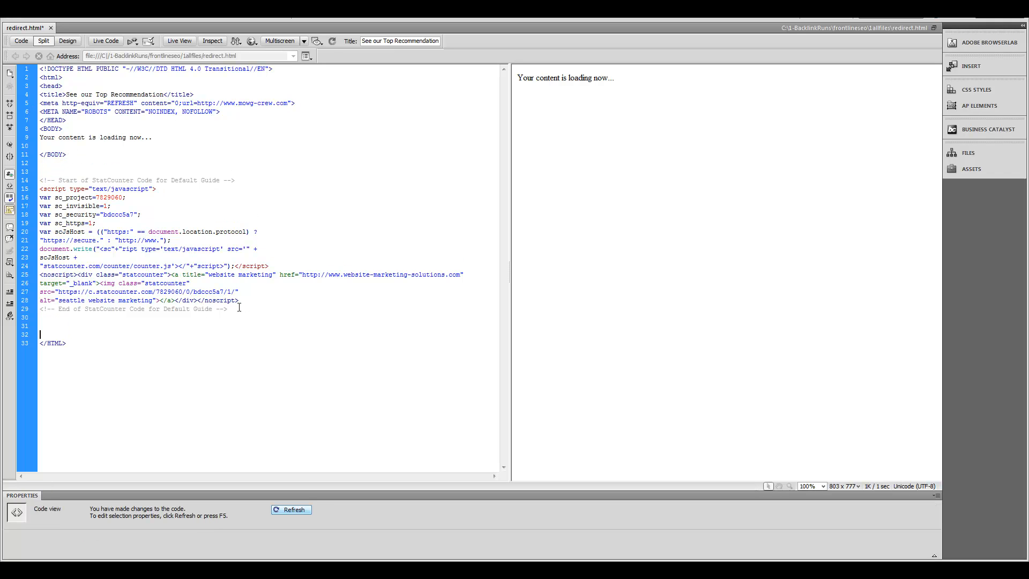
{"action": "left_click_drag", "start_coordinate": [236, 309], "coordinate": [40, 180]}
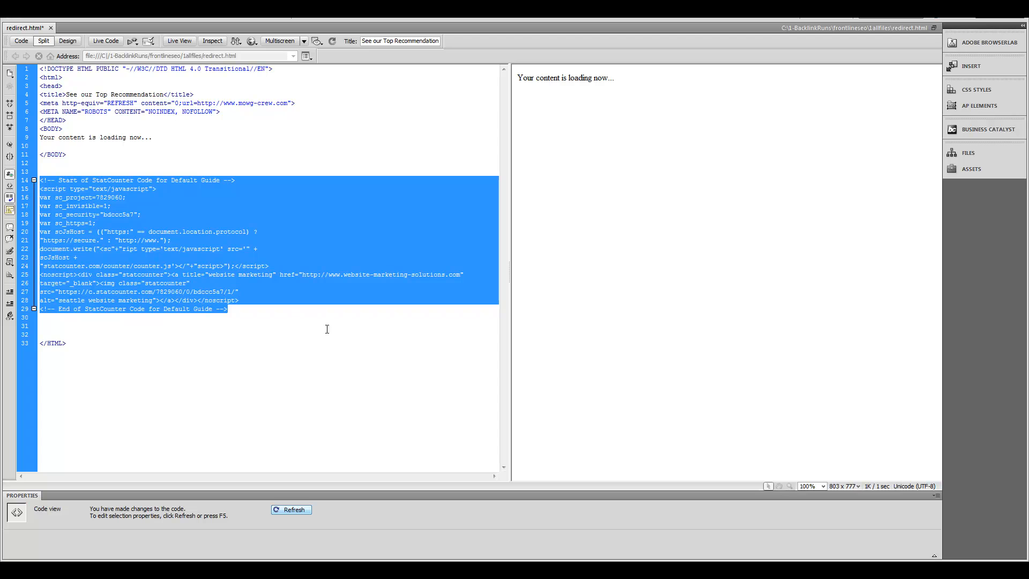
{"action": "left_click_drag", "start_coordinate": [288, 102], "coordinate": [239, 102]}
{"action": "type", "text": "frontlineseo.com"}
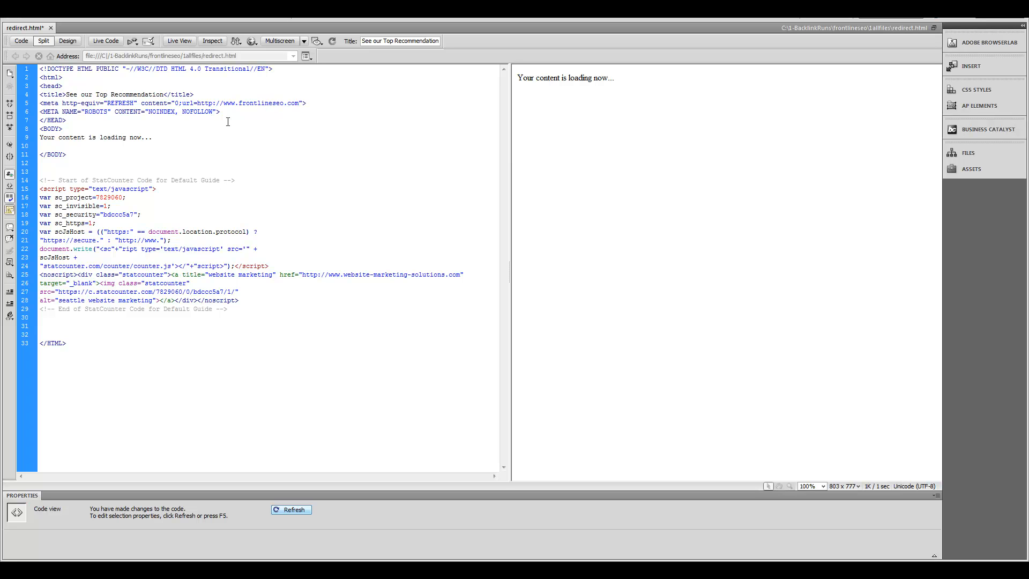
{"action": "left_click", "coordinate": [34, 13]}
{"action": "left_click", "coordinate": [73, 128]}
Step: Delete the StatCounter code on lines 14-29 and save redirect.html
{"action": "left_click_drag", "start_coordinate": [241, 310], "coordinate": [40, 180]}
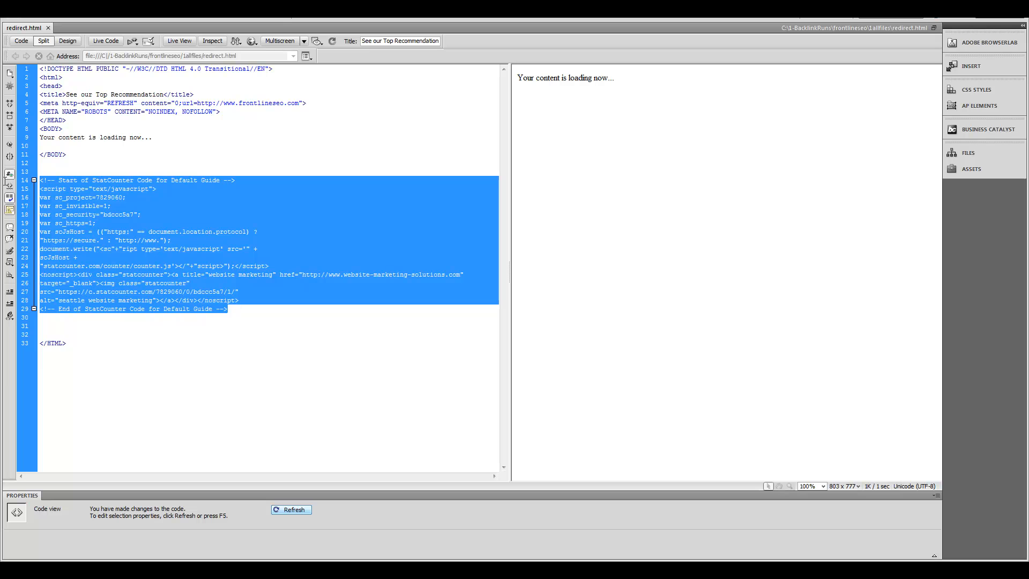
{"action": "key", "text": "BackSpace"}
{"action": "key", "text": "ctrl+s"}
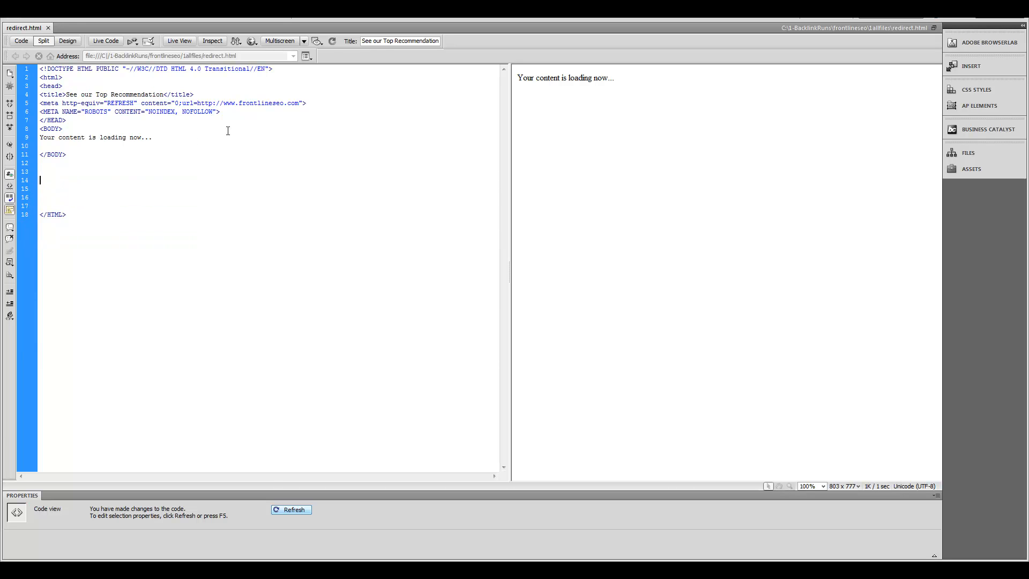
{"action": "left_click", "coordinate": [150, 570]}
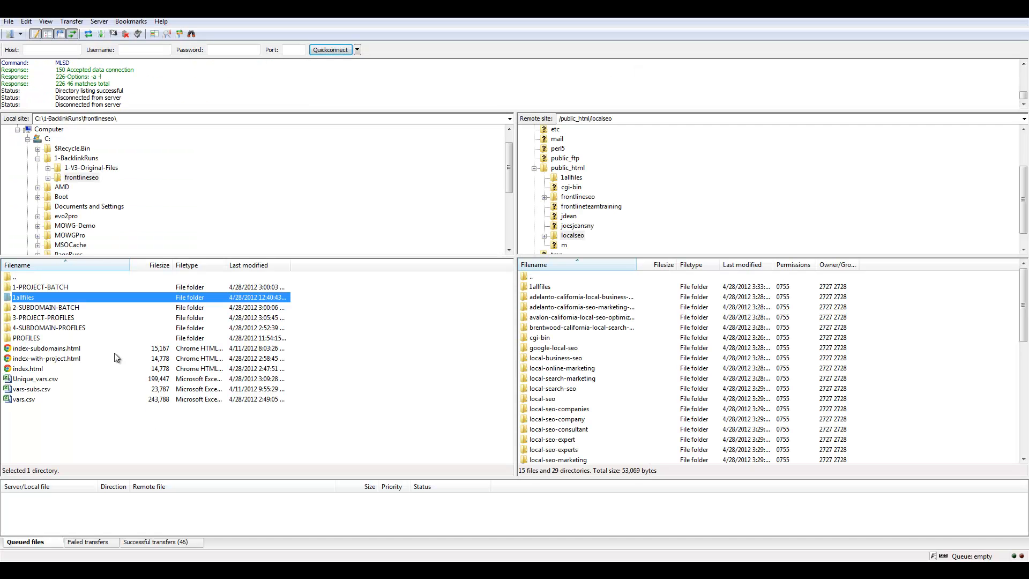
Step: Upload redirect.html to public_html/localseo/1allfiles, overwriting the server copy
{"action": "double_click", "coordinate": [30, 297]}
{"action": "right_click", "coordinate": [385, 325]}
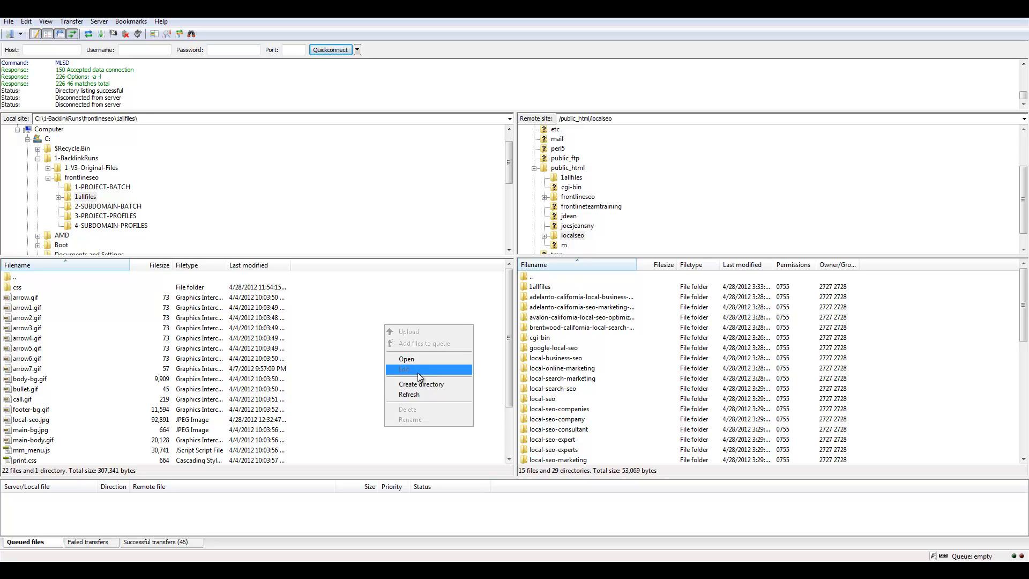
{"action": "left_click", "coordinate": [540, 286]}
{"action": "double_click", "coordinate": [539, 286]}
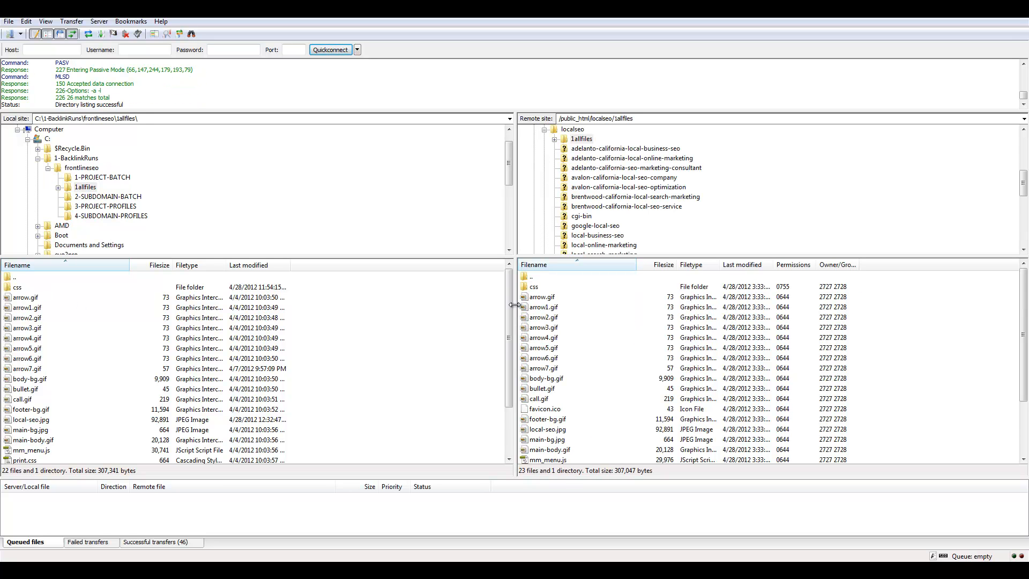
{"action": "scroll", "coordinate": [509, 306], "scroll_direction": "down", "scroll_amount": 2}
{"action": "left_click", "coordinate": [10, 410]}
{"action": "right_click", "coordinate": [11, 411]}
{"action": "left_click", "coordinate": [44, 416]}
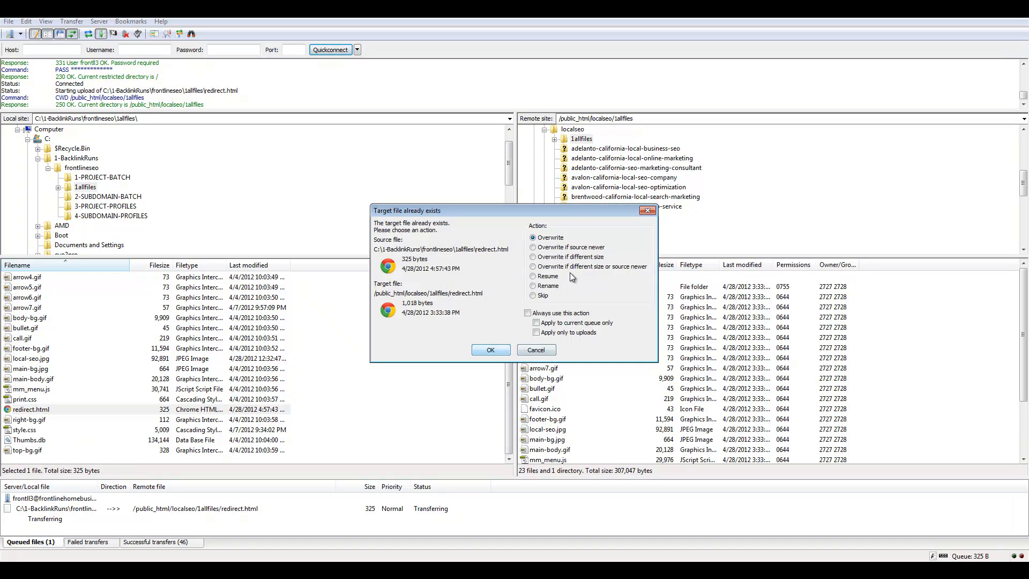
{"action": "left_click", "coordinate": [490, 350]}
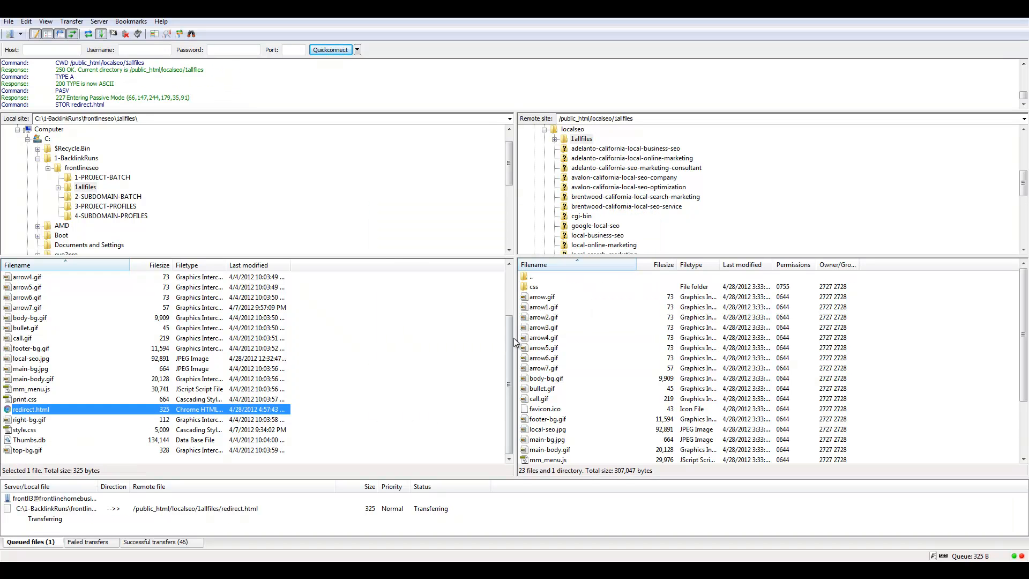
Step: Upload redirect.html to public_html/1allfiles as well, overwriting the existing file
{"action": "left_click", "coordinate": [544, 129]}
{"action": "left_click", "coordinate": [570, 159]}
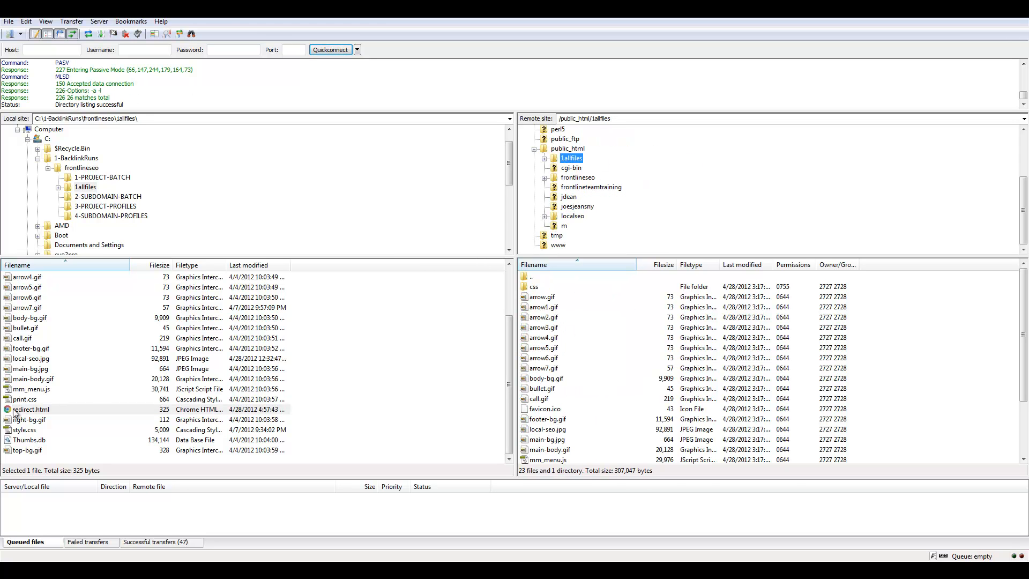
{"action": "double_click", "coordinate": [41, 411]}
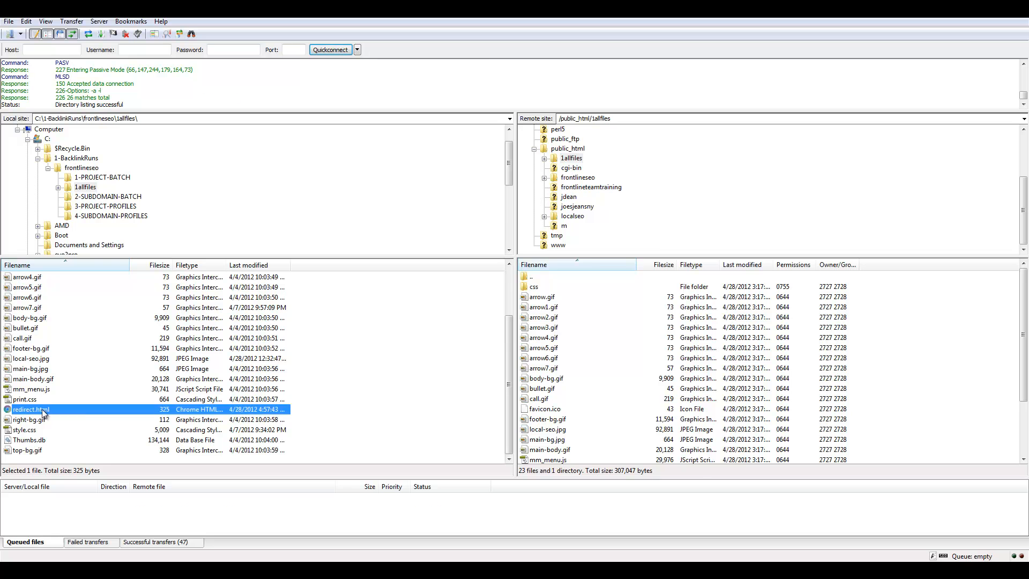
{"action": "left_click", "coordinate": [500, 354]}
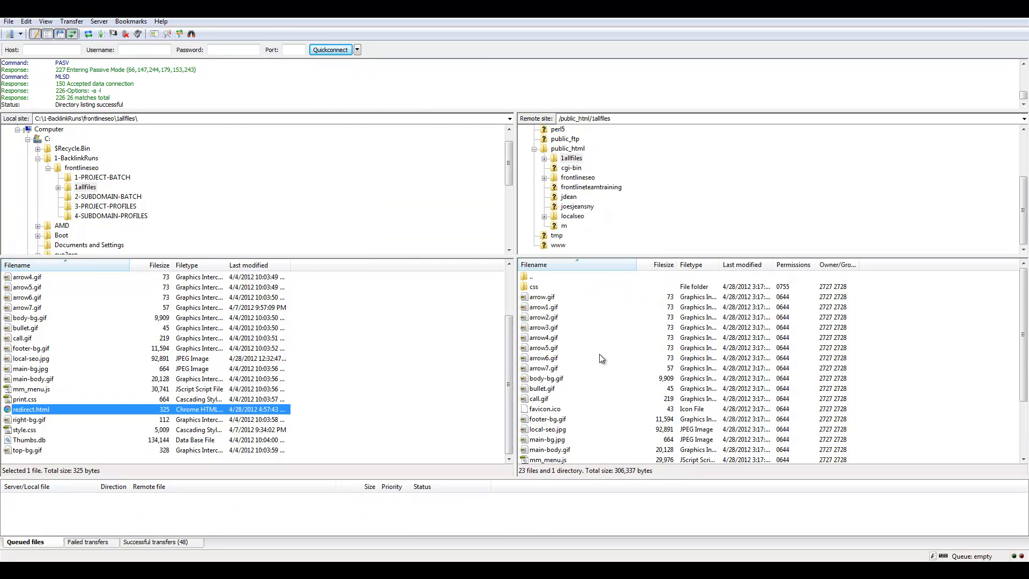